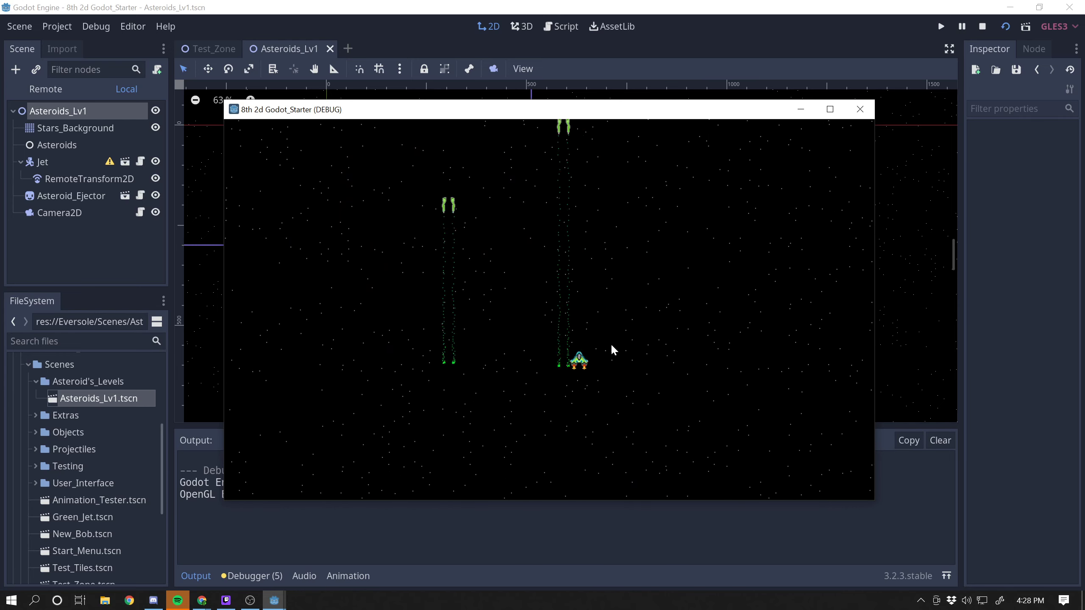
Step: Close the running game test window and switch to the Pixilart drawing page in the browser
{"action": "left_click_drag", "start_coordinate": [757, 115], "coordinate": [769, 31]}
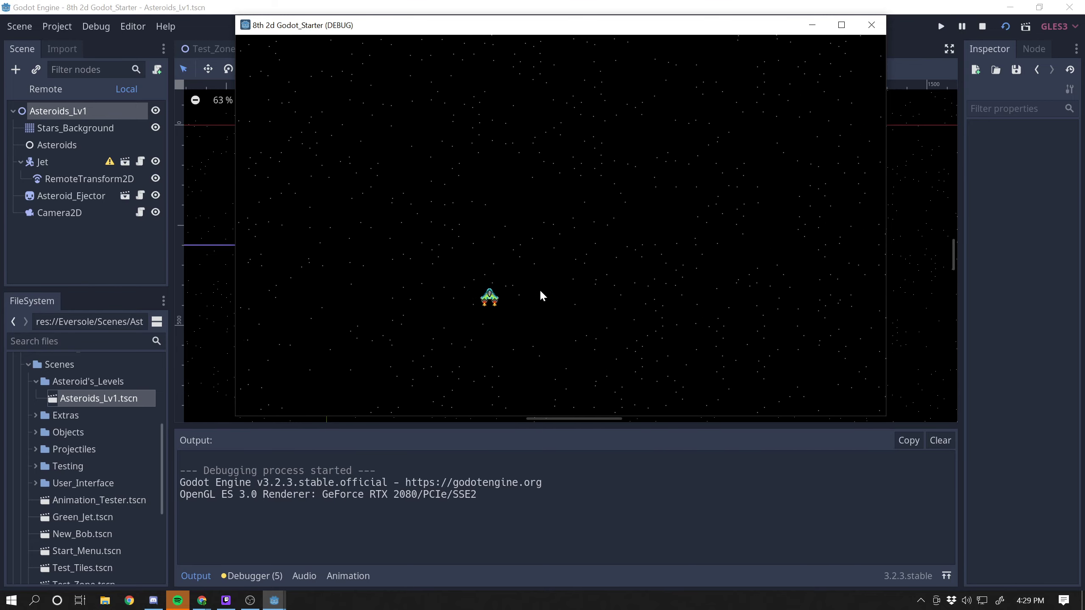
{"action": "left_click", "coordinate": [872, 25]}
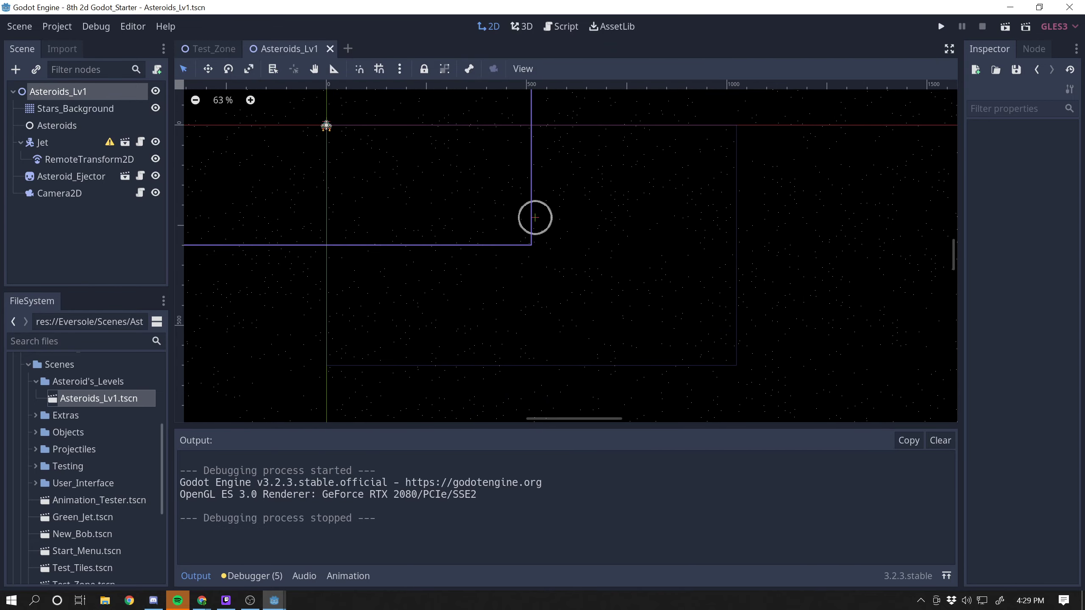
{"action": "key", "text": "alt+Tab"}
{"action": "mouse_move", "coordinate": [468, 106]}
{"action": "left_mouse_down"}
{"action": "mouse_move", "coordinate": [444, 13]}
{"action": "mouse_move", "coordinate": [432, 6]}
{"action": "left_mouse_up"}
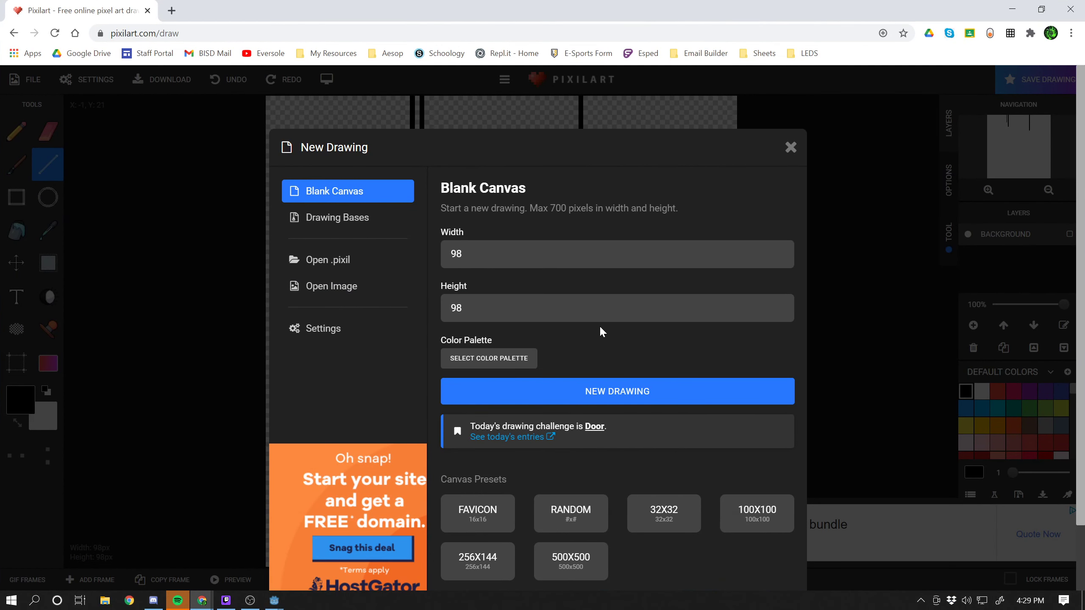
Step: Create a blank 98 x 98 drawing, accepting the clearing of the old one, and dismiss the ad covering the canvas
{"action": "left_click", "coordinate": [593, 391]}
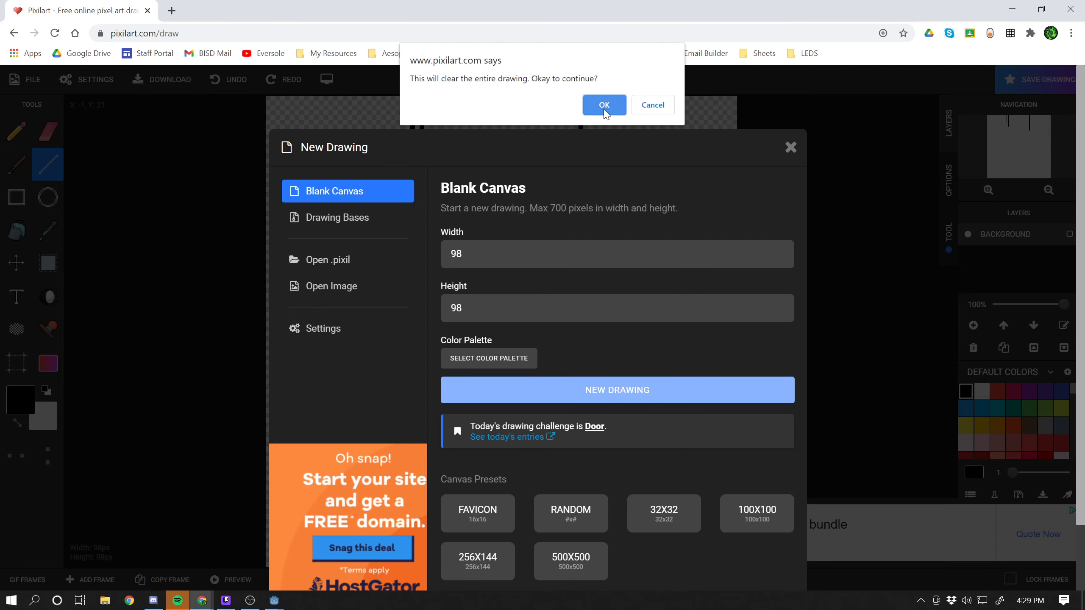
{"action": "left_click", "coordinate": [604, 105]}
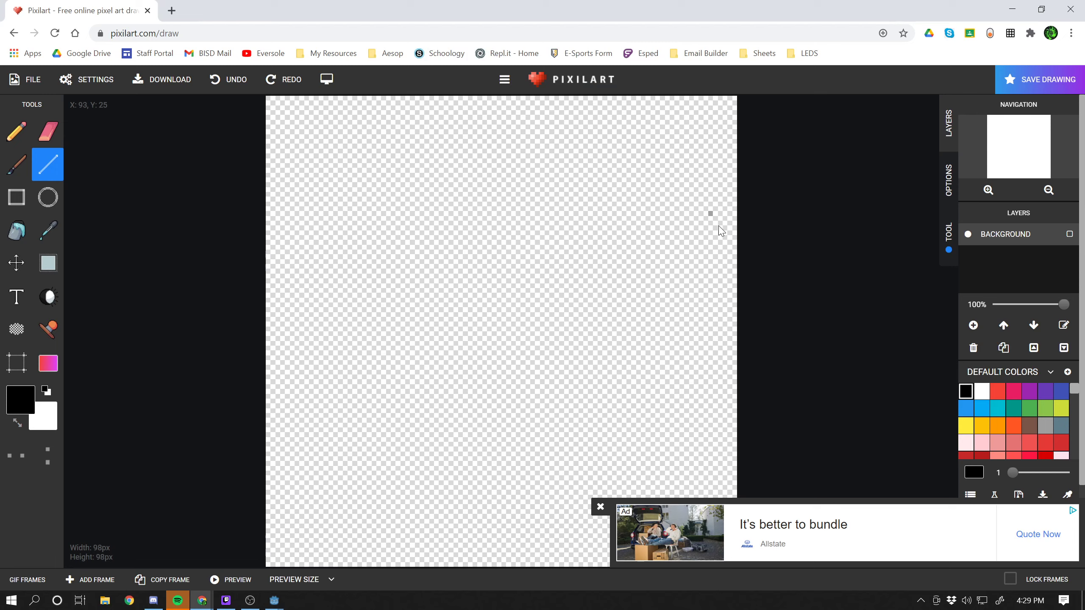
{"action": "left_click", "coordinate": [601, 508]}
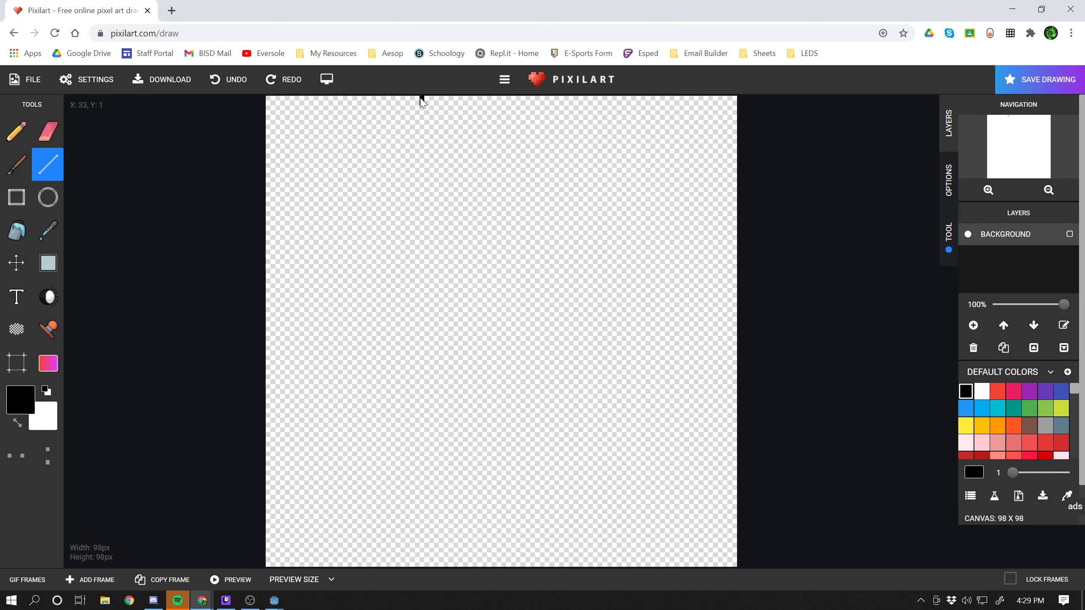
Step: Divide the canvas into a 3 x 3 grid with one-pixel black lines at X 33 and 66 and at Y 33 and 66
{"action": "mouse_move", "coordinate": [422, 102]}
{"action": "left_mouse_down"}
{"action": "mouse_move", "coordinate": [438, 441]}
{"action": "mouse_move", "coordinate": [412, 545]}
{"action": "mouse_move", "coordinate": [421, 568]}
{"action": "left_mouse_up"}
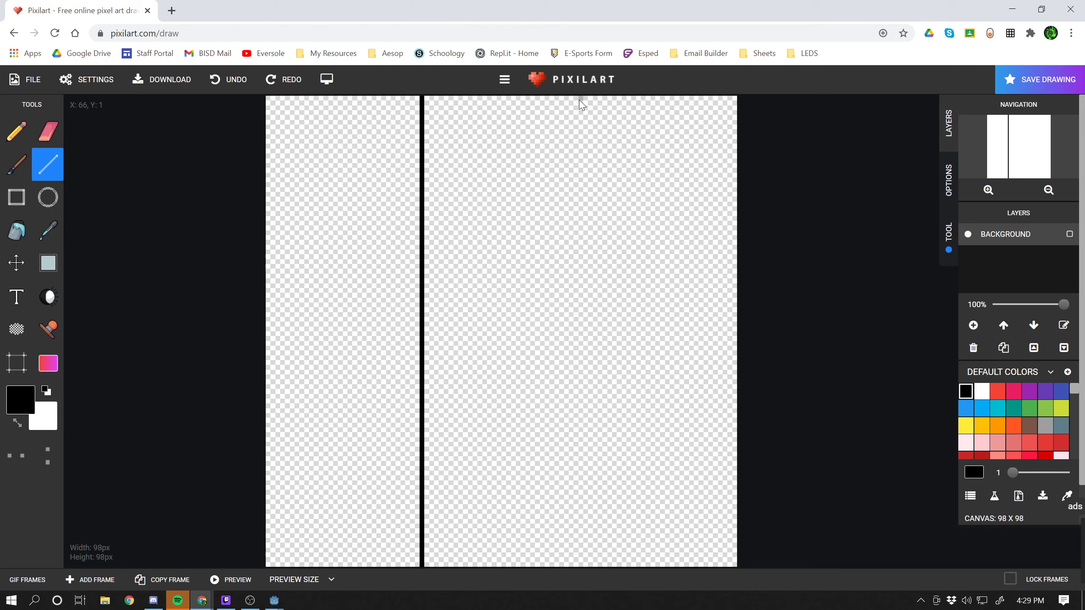
{"action": "mouse_move", "coordinate": [582, 103]}
{"action": "left_mouse_down"}
{"action": "mouse_move", "coordinate": [596, 455]}
{"action": "mouse_move", "coordinate": [577, 528]}
{"action": "mouse_move", "coordinate": [586, 565]}
{"action": "left_mouse_up"}
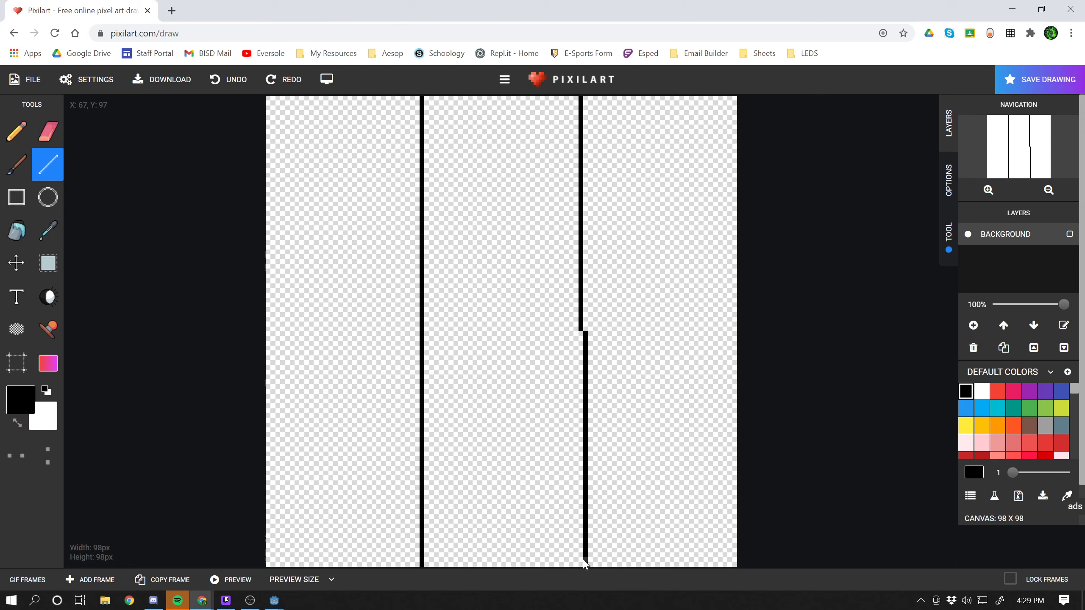
{"action": "key", "text": "ctrl+z"}
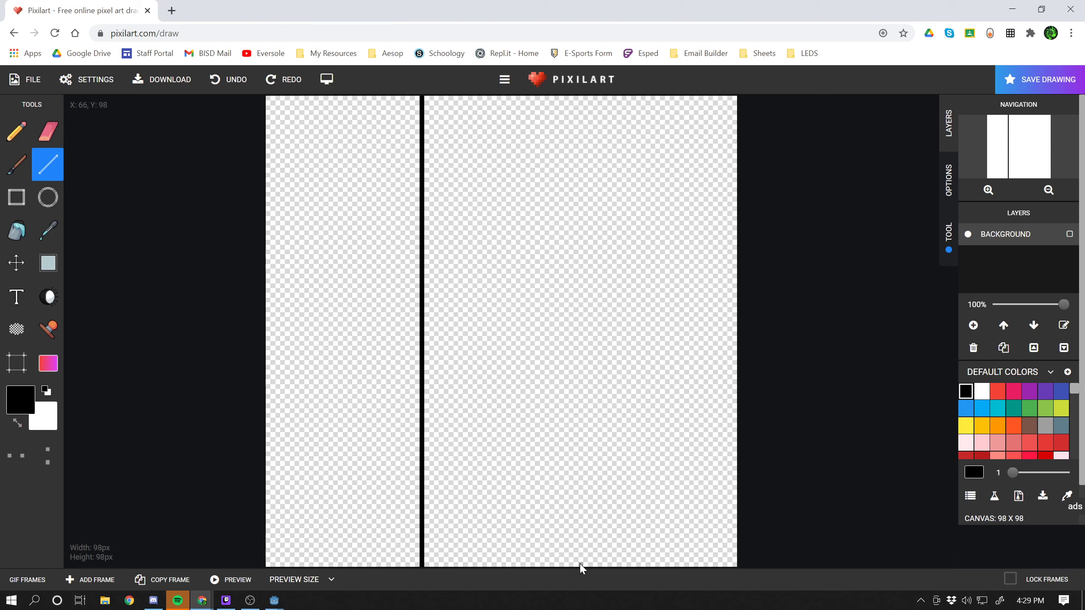
{"action": "mouse_move", "coordinate": [581, 565]}
{"action": "left_mouse_down"}
{"action": "mouse_move", "coordinate": [592, 113]}
{"action": "mouse_move", "coordinate": [580, 104]}
{"action": "left_mouse_up"}
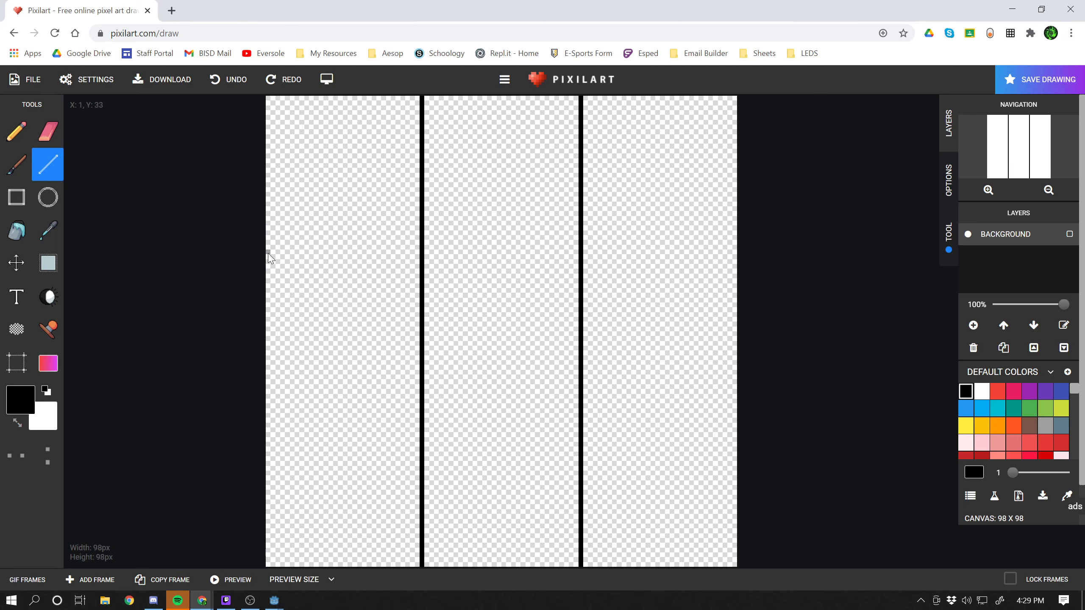
{"action": "left_click_drag", "start_coordinate": [269, 255], "coordinate": [727, 260]}
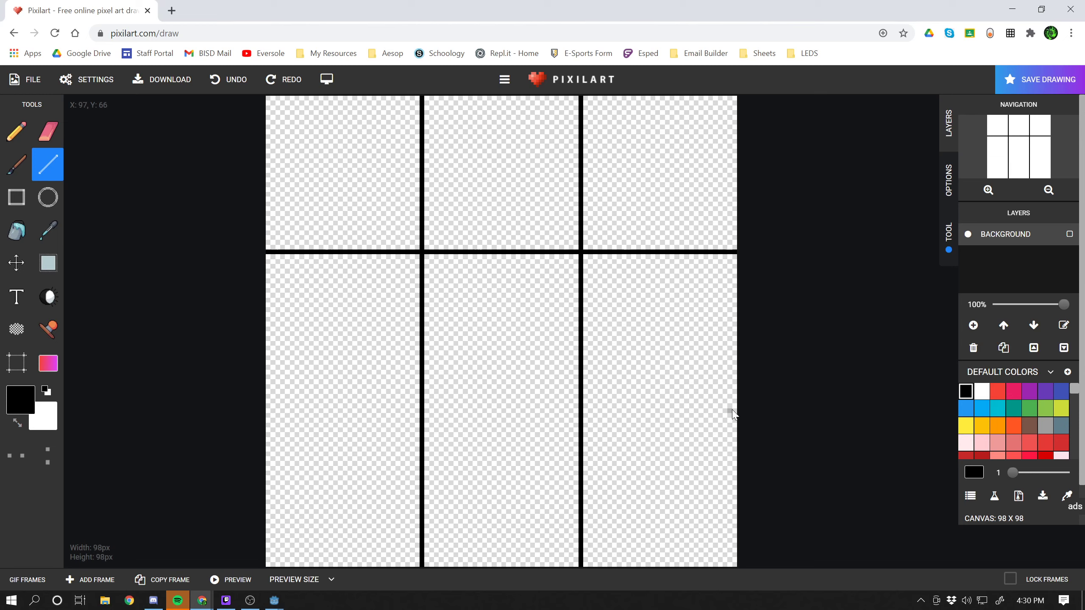
{"action": "left_click_drag", "start_coordinate": [729, 412], "coordinate": [265, 413]}
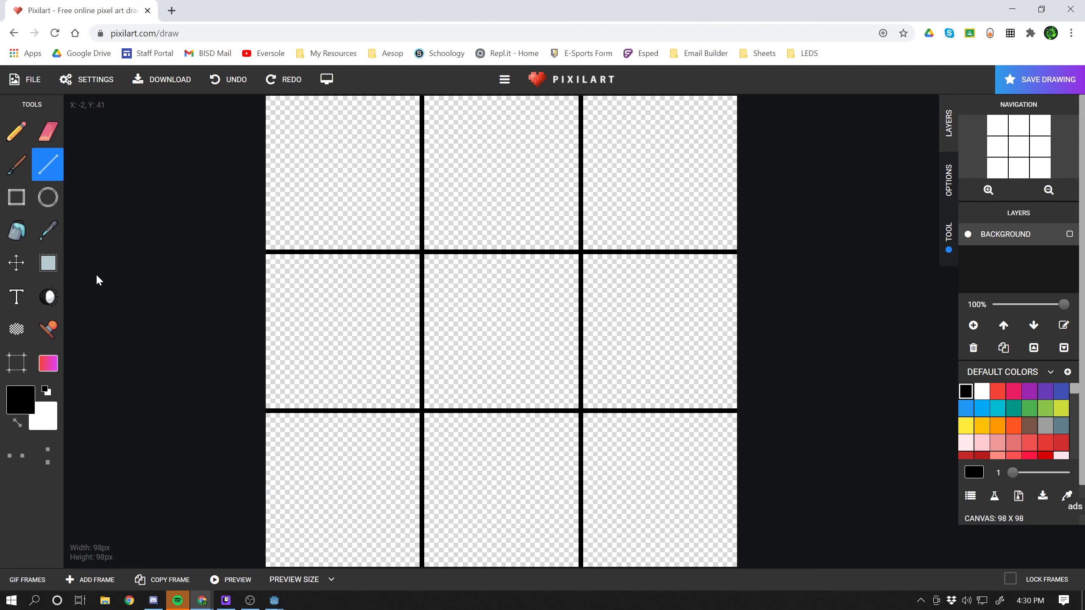
Step: Recolour the black grid lines white with the fill bucket
{"action": "left_click", "coordinate": [19, 231]}
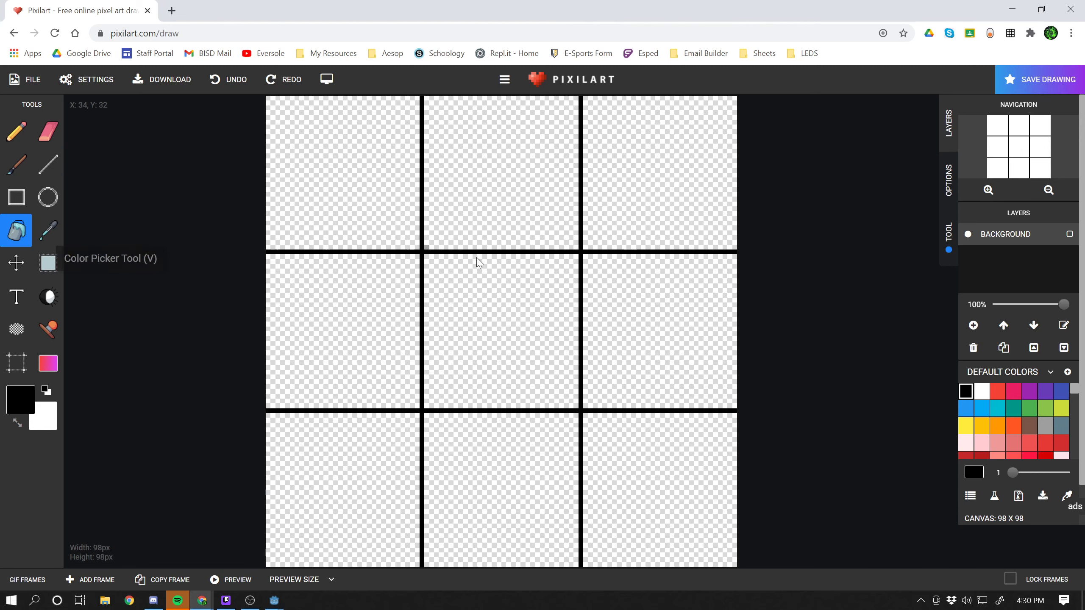
{"action": "left_click", "coordinate": [982, 391]}
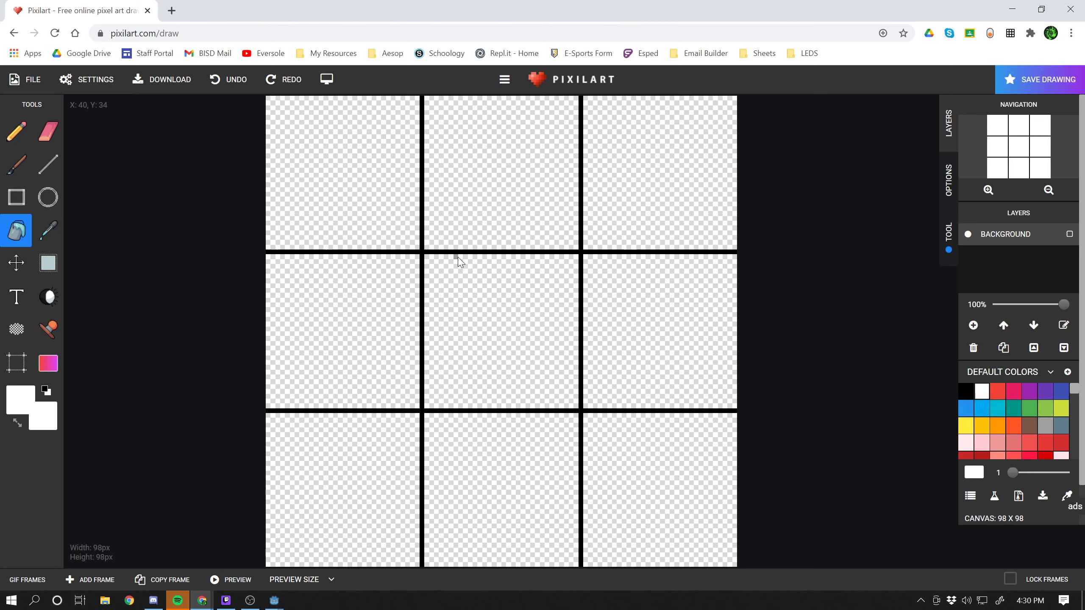
{"action": "left_click", "coordinate": [423, 253]}
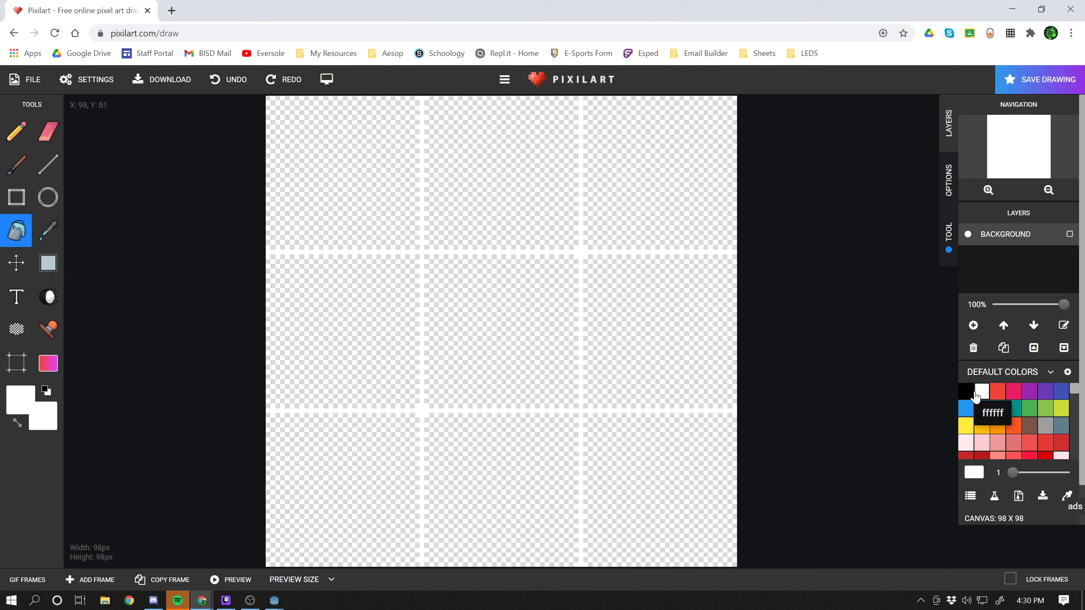
Step: Fill all nine grid cells with black
{"action": "left_click", "coordinate": [966, 391]}
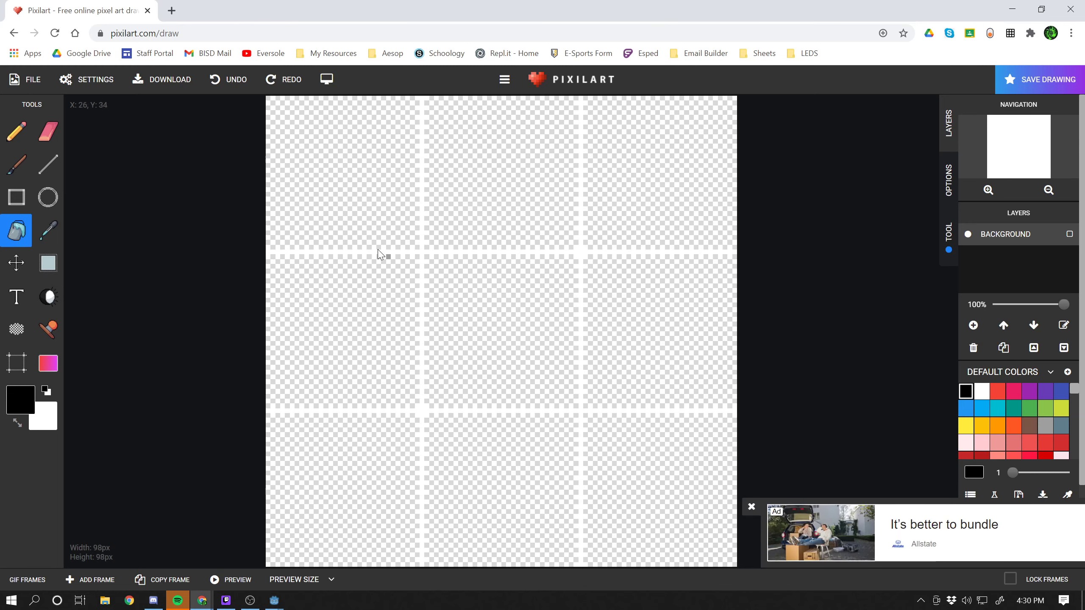
{"action": "left_click", "coordinate": [325, 176]}
{"action": "left_click", "coordinate": [506, 177]}
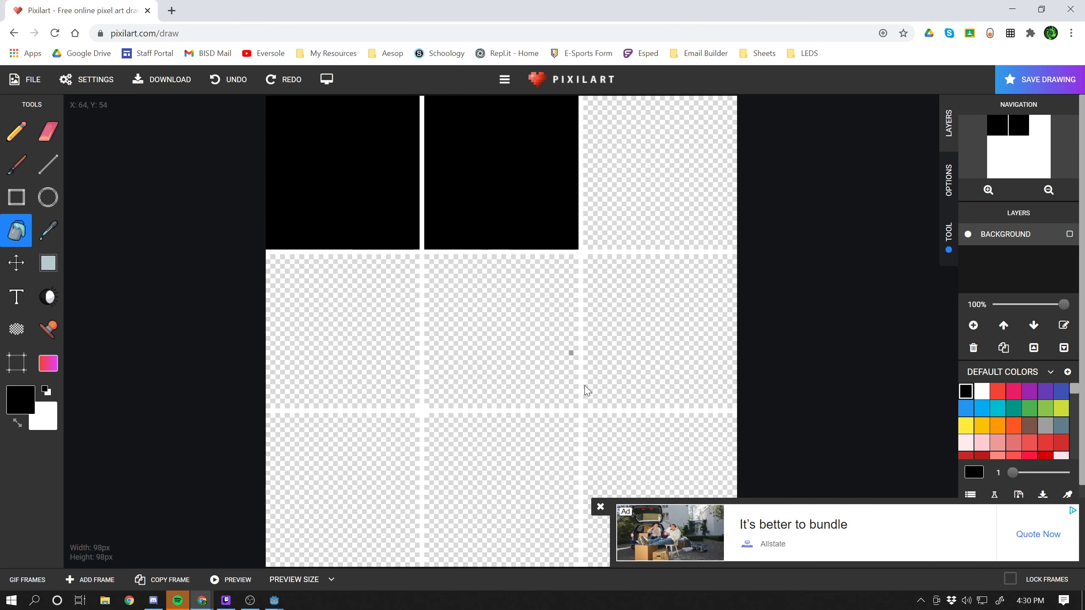
{"action": "left_click", "coordinate": [609, 489]}
{"action": "left_click", "coordinate": [541, 477]}
{"action": "left_click", "coordinate": [513, 338]}
{"action": "left_click", "coordinate": [644, 306]}
{"action": "left_click", "coordinate": [653, 180]}
{"action": "left_click", "coordinate": [392, 332]}
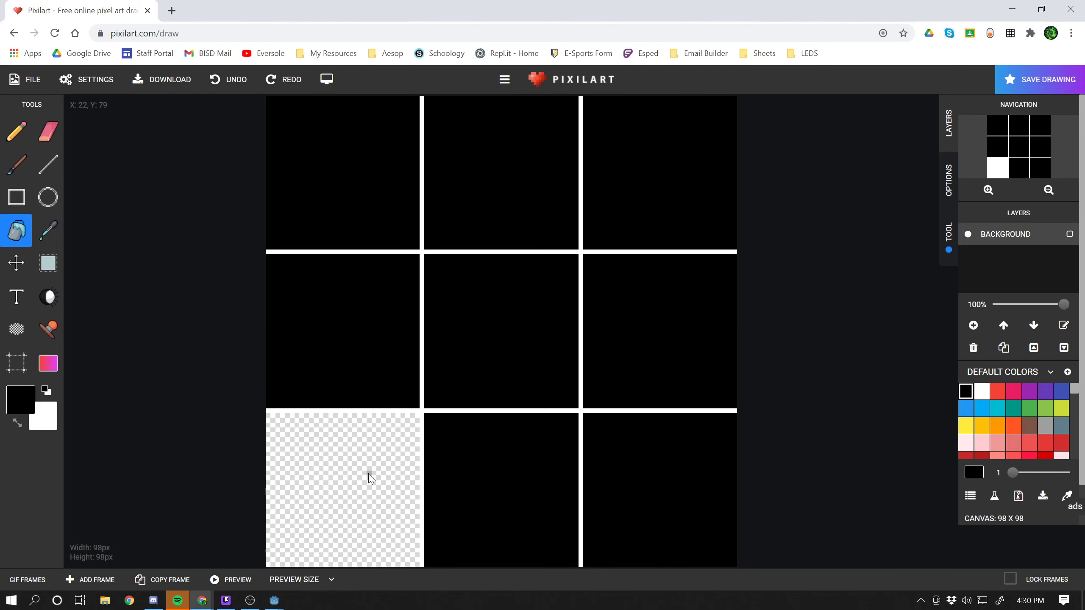
{"action": "left_click", "coordinate": [370, 477]}
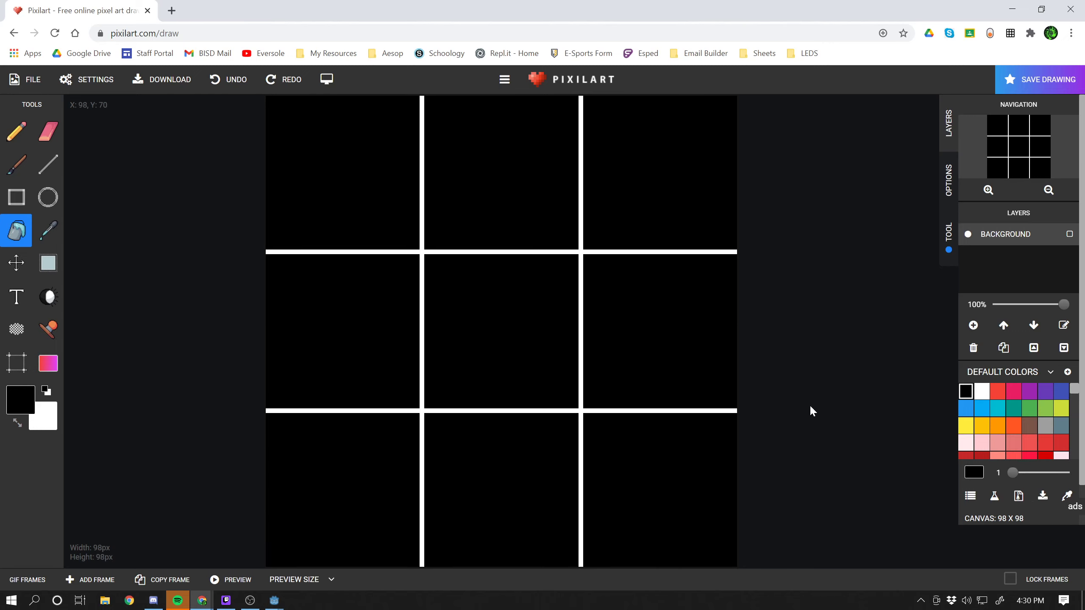
Step: Scatter single-pixel white stars across the eight outer grid cells with the Pencil, leaving the centre cell empty
{"action": "left_click", "coordinate": [16, 131]}
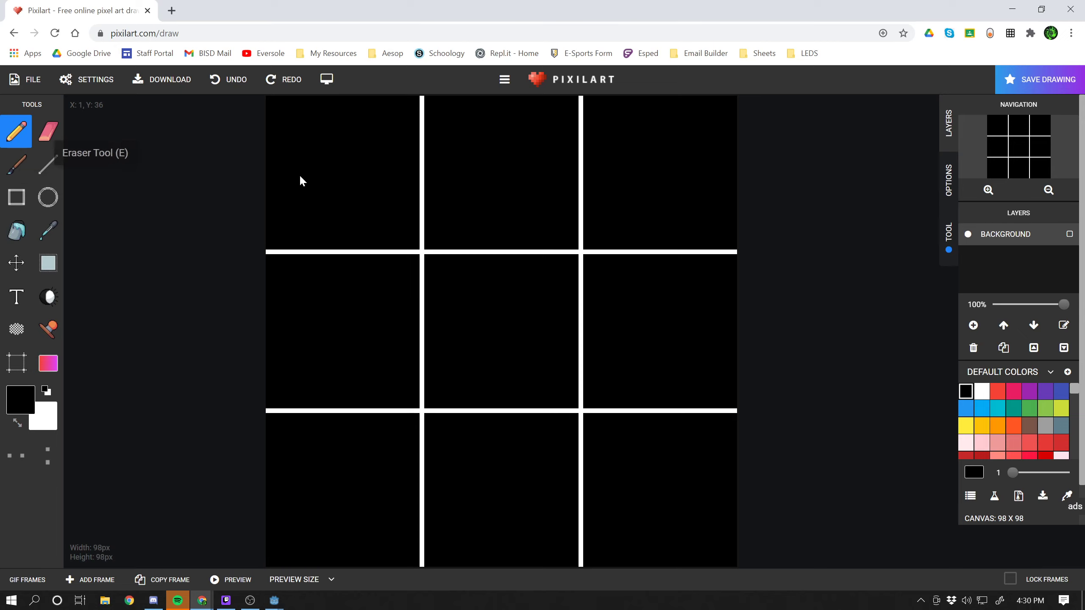
{"action": "left_click", "coordinate": [981, 392]}
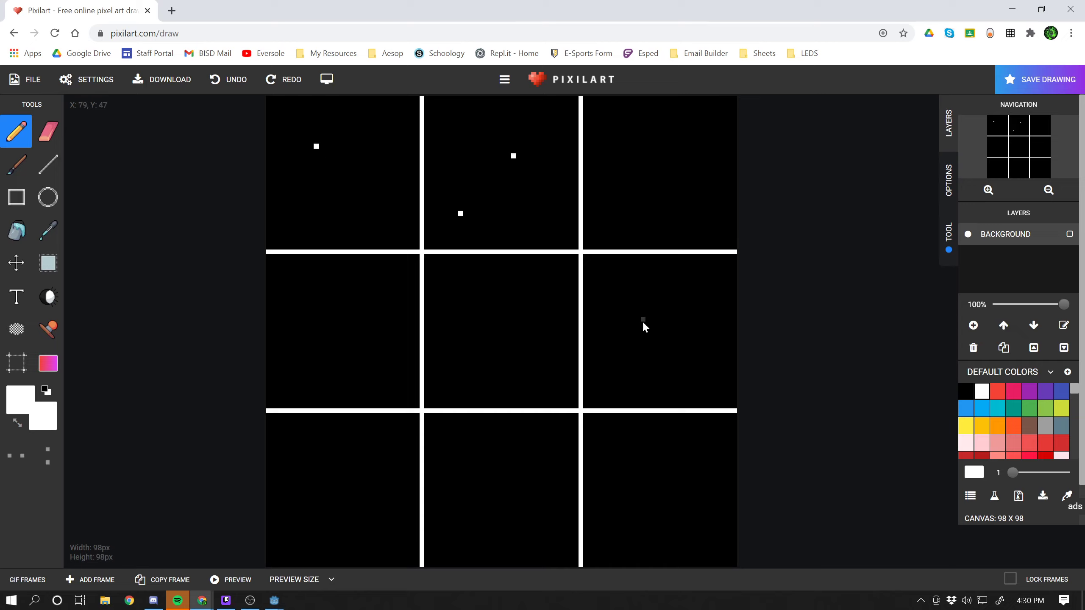
{"action": "left_click", "coordinate": [653, 484]}
{"action": "left_click", "coordinate": [484, 478]}
{"action": "left_click", "coordinate": [335, 483]}
{"action": "key", "text": "ctrl+z"}
{"action": "key", "text": "ctrl+z"}
{"action": "left_click", "coordinate": [374, 301]}
{"action": "key", "text": "ctrl+z"}
{"action": "left_click", "coordinate": [643, 139]}
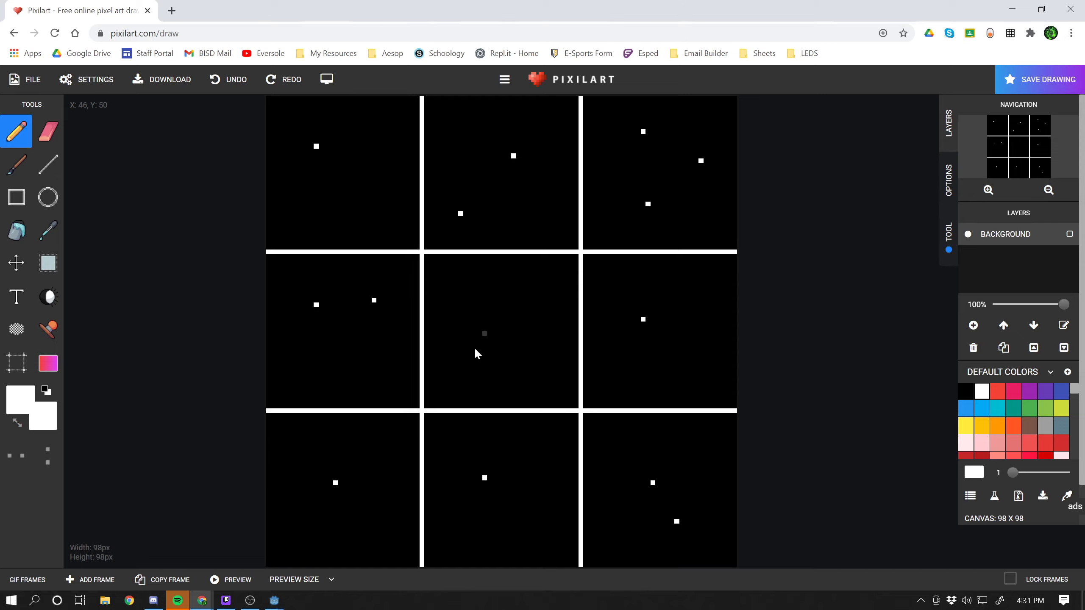
Step: Fill the white grid lines with black so only the stars remain on the background
{"action": "left_click", "coordinate": [15, 243]}
{"action": "left_click", "coordinate": [966, 391]}
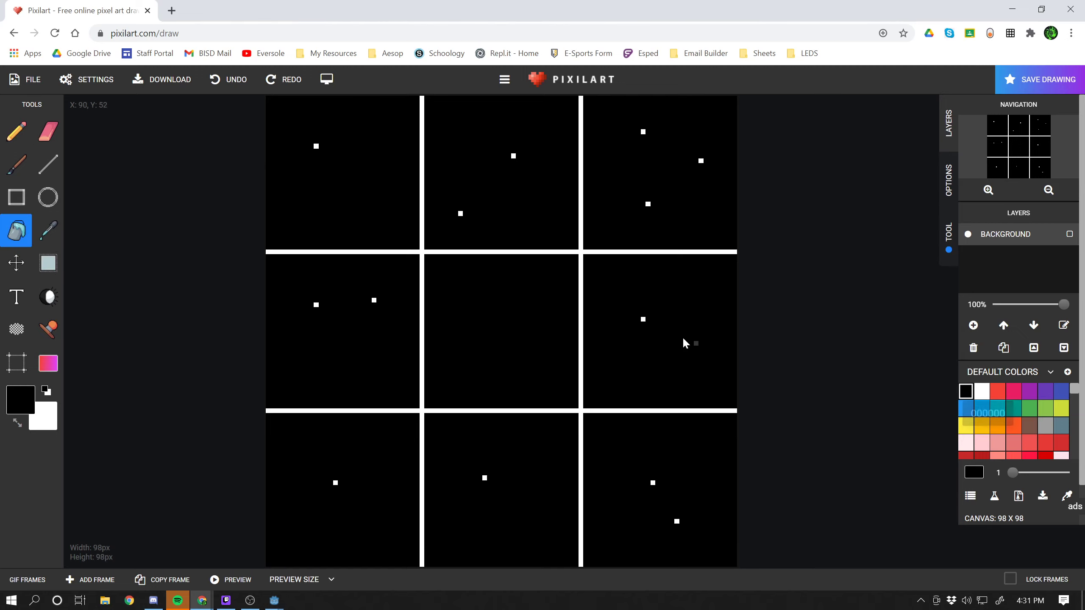
{"action": "left_click", "coordinate": [581, 261]}
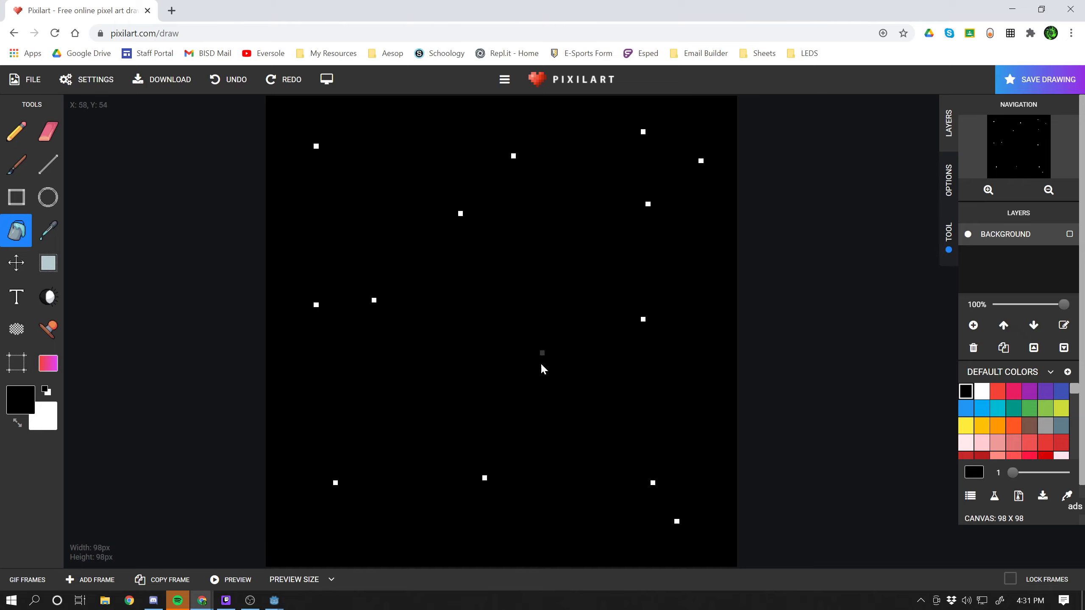
Step: Download the star drawing as a PNG at its original 98 x 98 size
{"action": "left_click", "coordinate": [31, 82]}
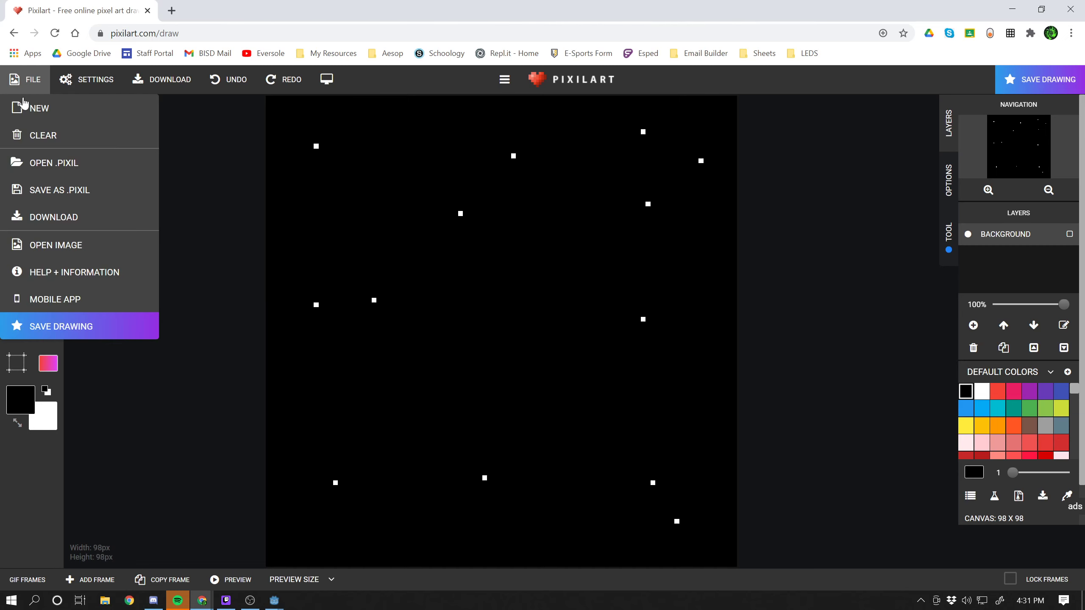
{"action": "left_click", "coordinate": [78, 218]}
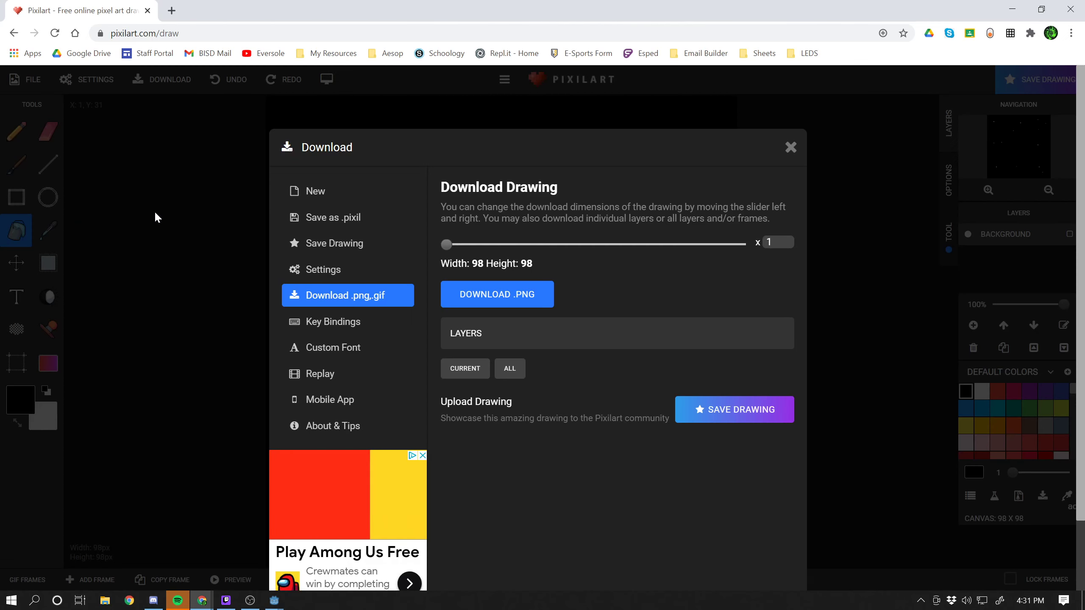
{"action": "left_click", "coordinate": [508, 301]}
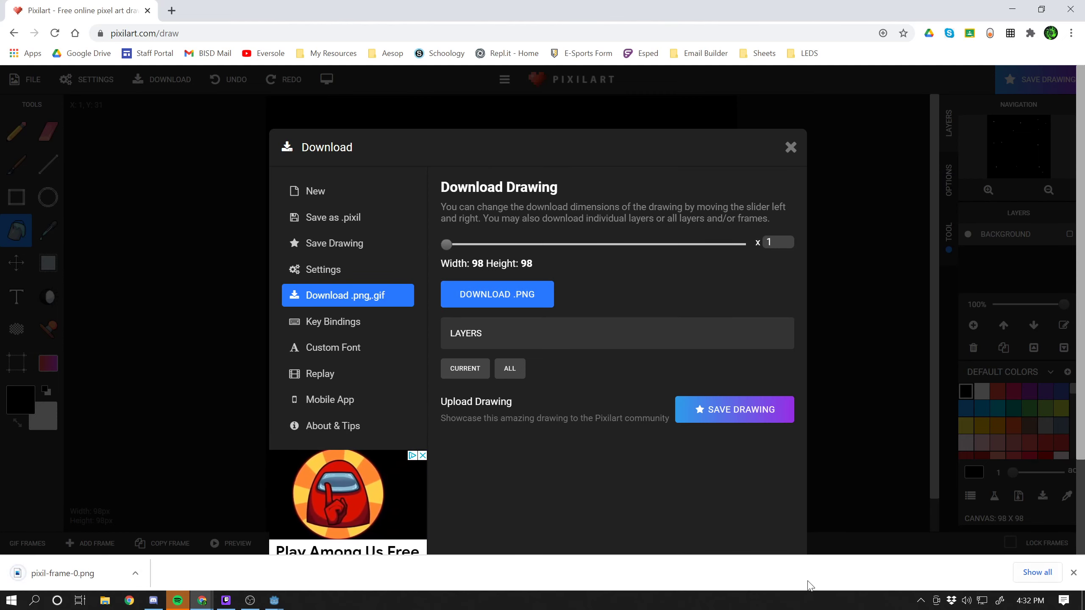
Step: Show the downloaded pixil-frame-0.png in its folder and rename it Star_Background
{"action": "left_click", "coordinate": [135, 573]}
{"action": "left_click", "coordinate": [170, 528]}
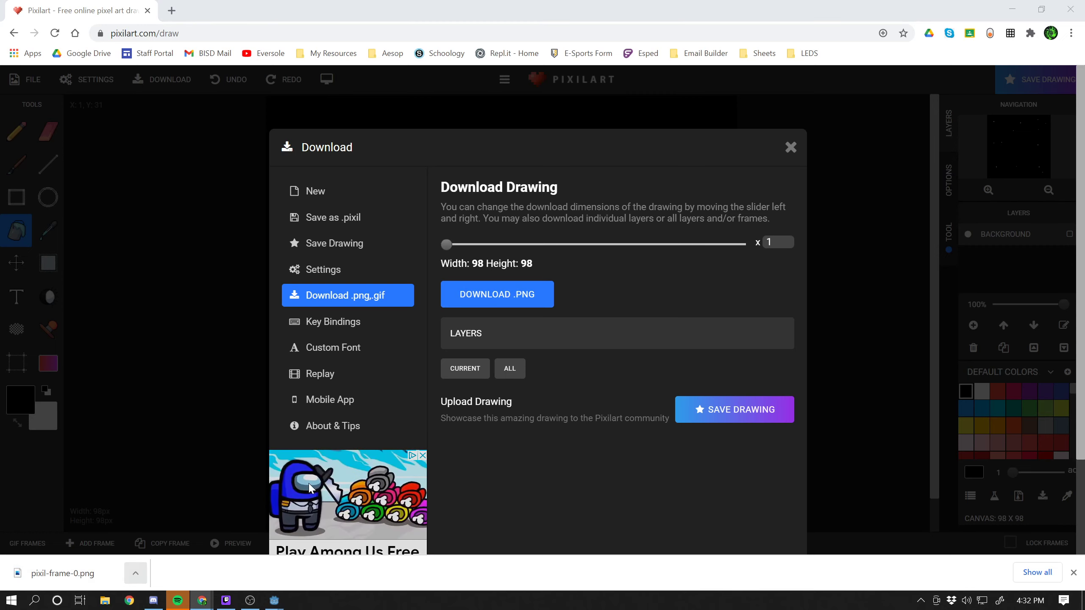
{"action": "left_click", "coordinate": [288, 230]}
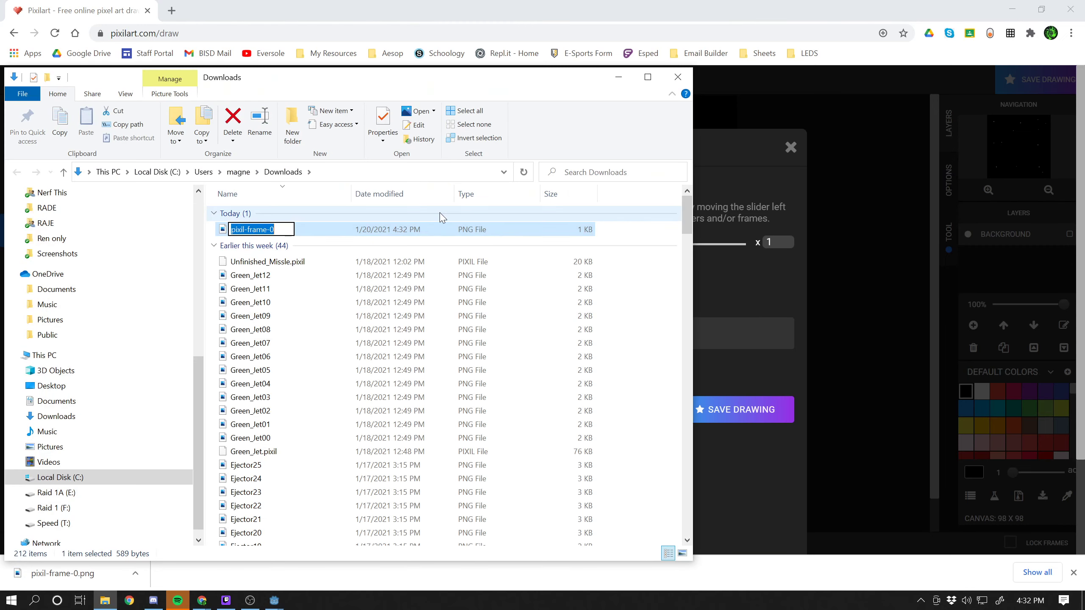
{"action": "type", "text": "Star"}
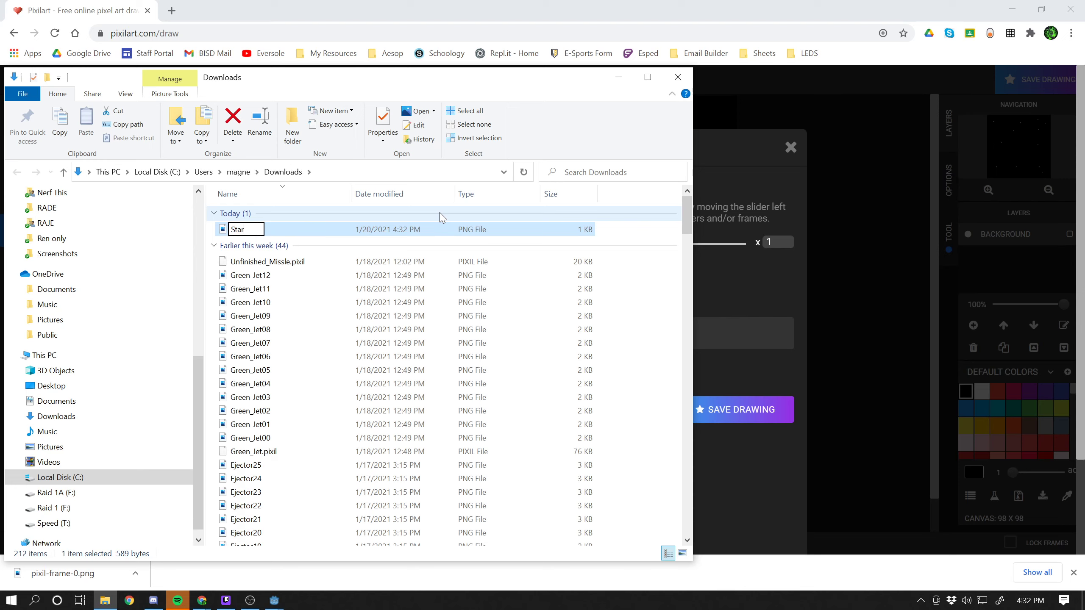
{"action": "type", "text": "_Background"}
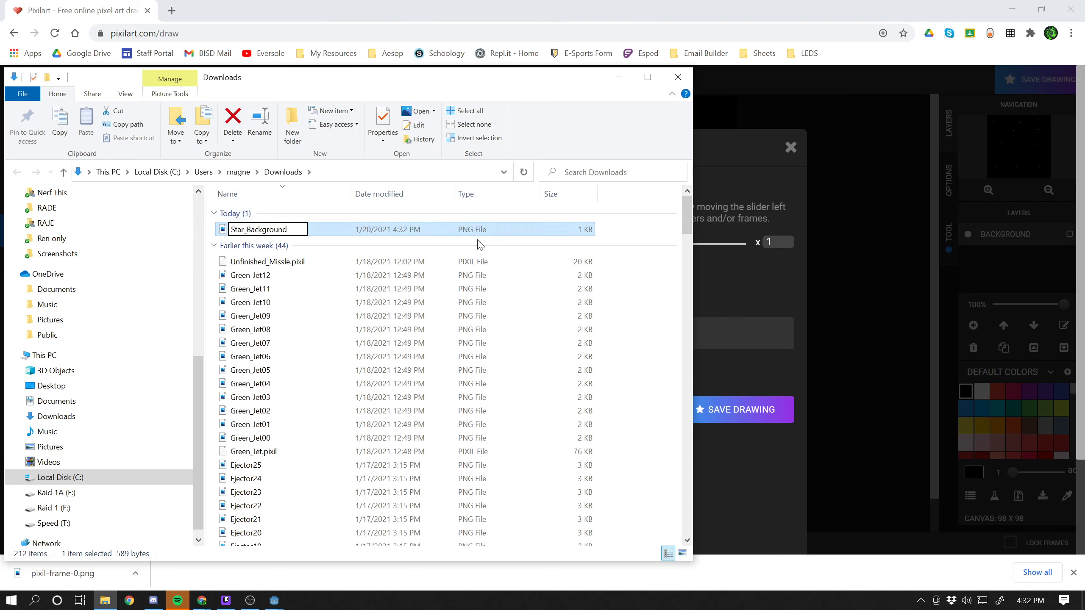
{"action": "left_click", "coordinate": [359, 347]}
{"action": "left_click", "coordinate": [274, 230]}
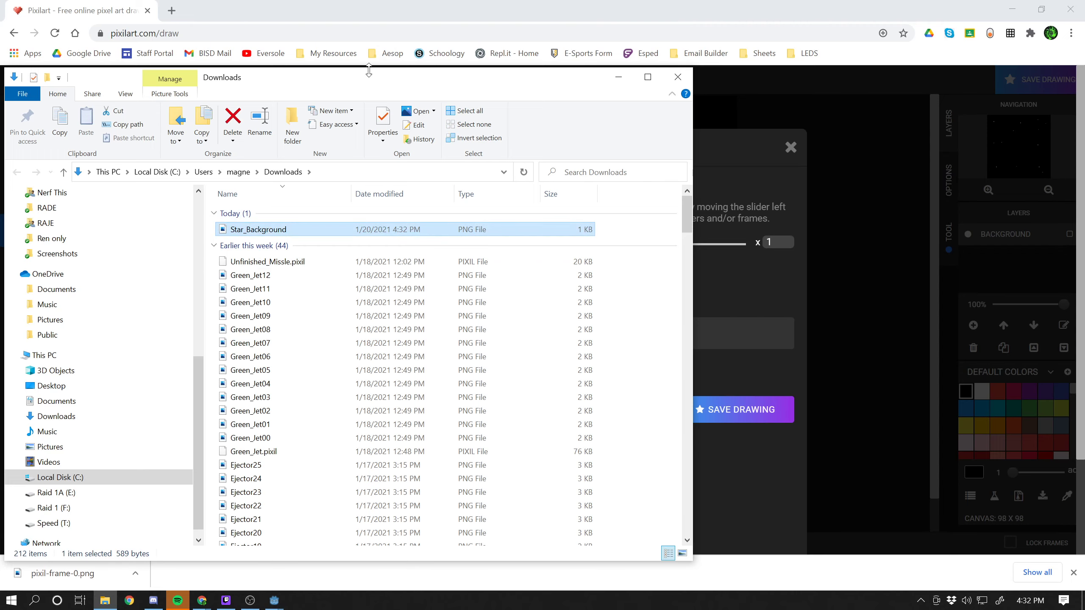
Step: Switch to Godot and open the Eversole project's Sprites folder in the file manager
{"action": "left_click_drag", "start_coordinate": [495, 27], "coordinate": [1084, 30]}
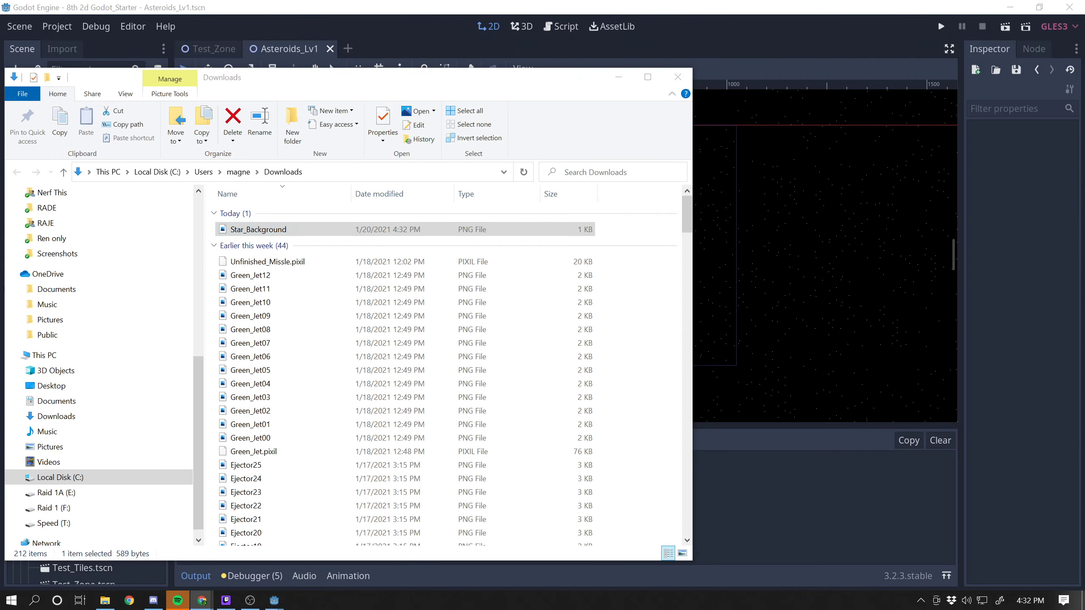
{"action": "left_click_drag", "start_coordinate": [465, 84], "coordinate": [1084, 104]}
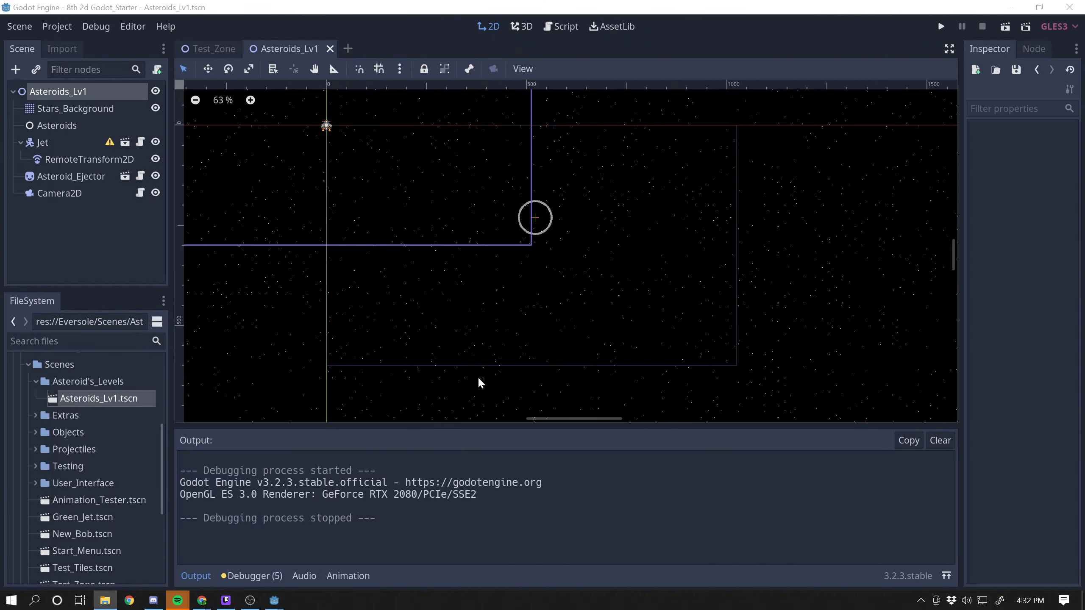
{"action": "left_click_drag", "start_coordinate": [162, 483], "coordinate": [165, 548]}
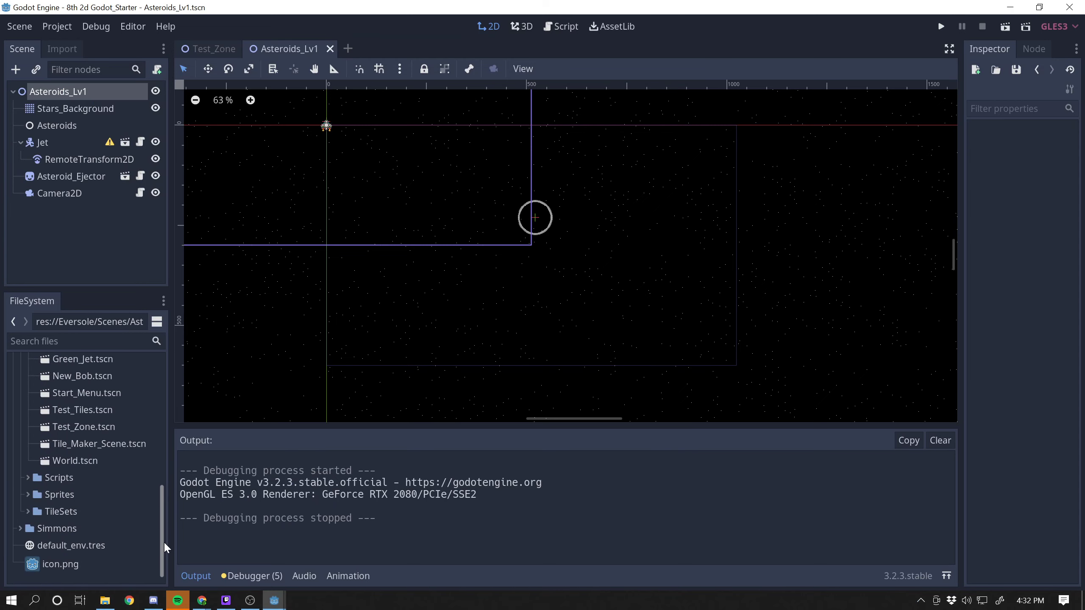
{"action": "right_click", "coordinate": [48, 496]}
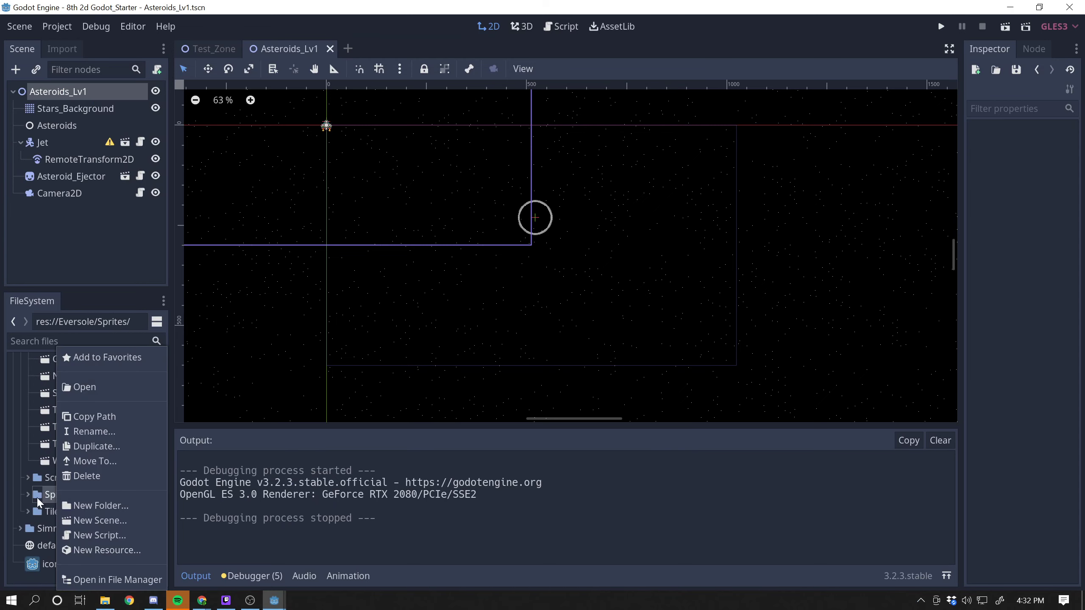
{"action": "left_click", "coordinate": [103, 580]}
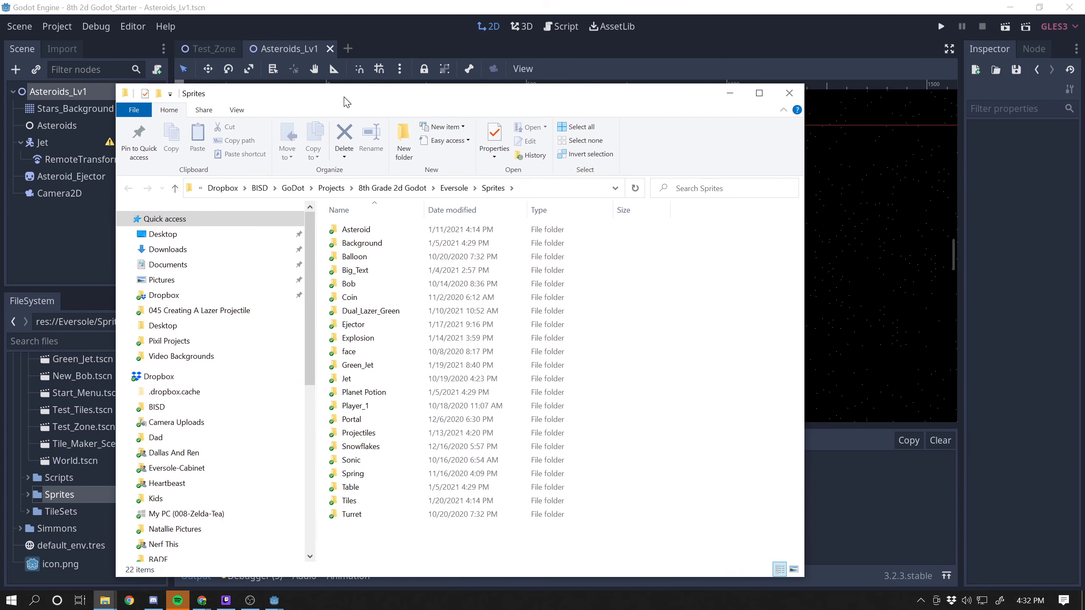
Step: Check the Tiles subfolder for the Stars_Background_Tileset image and close the folder window
{"action": "double_click", "coordinate": [350, 501]}
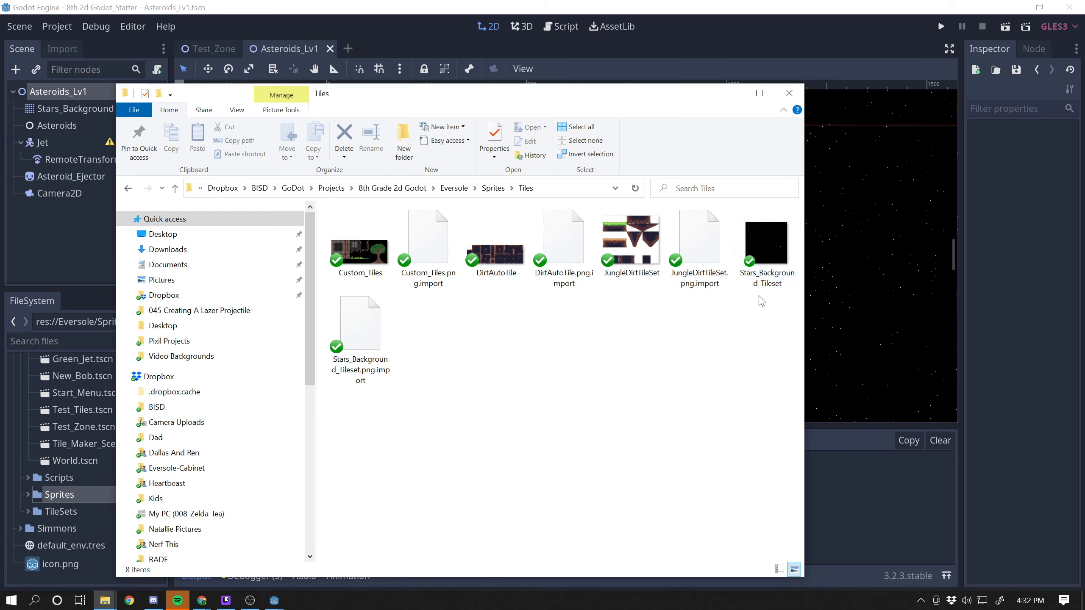
{"action": "left_click", "coordinate": [754, 265]}
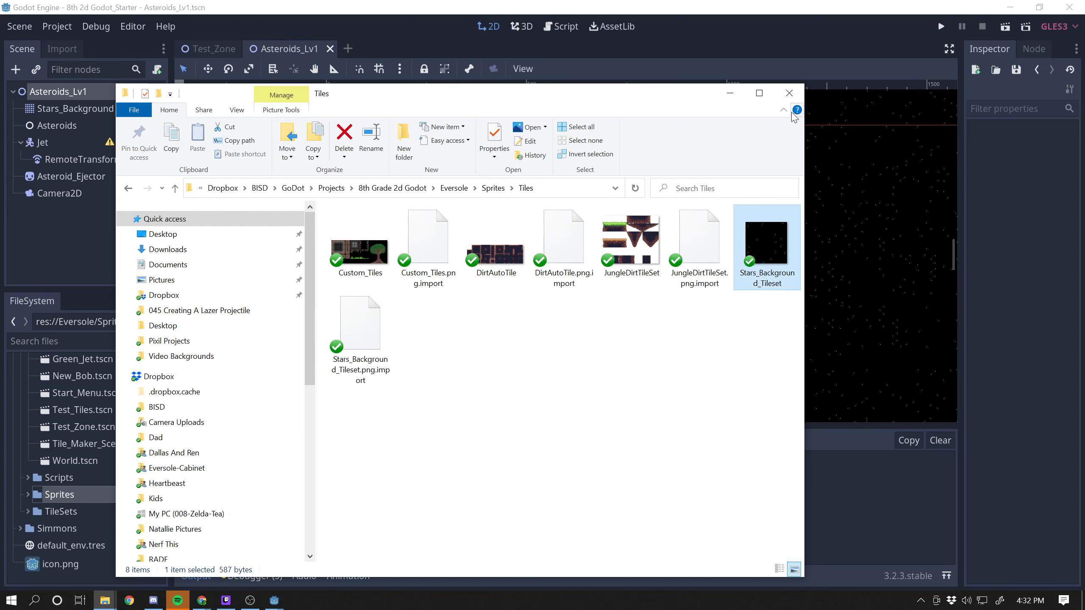
{"action": "left_click", "coordinate": [789, 93]}
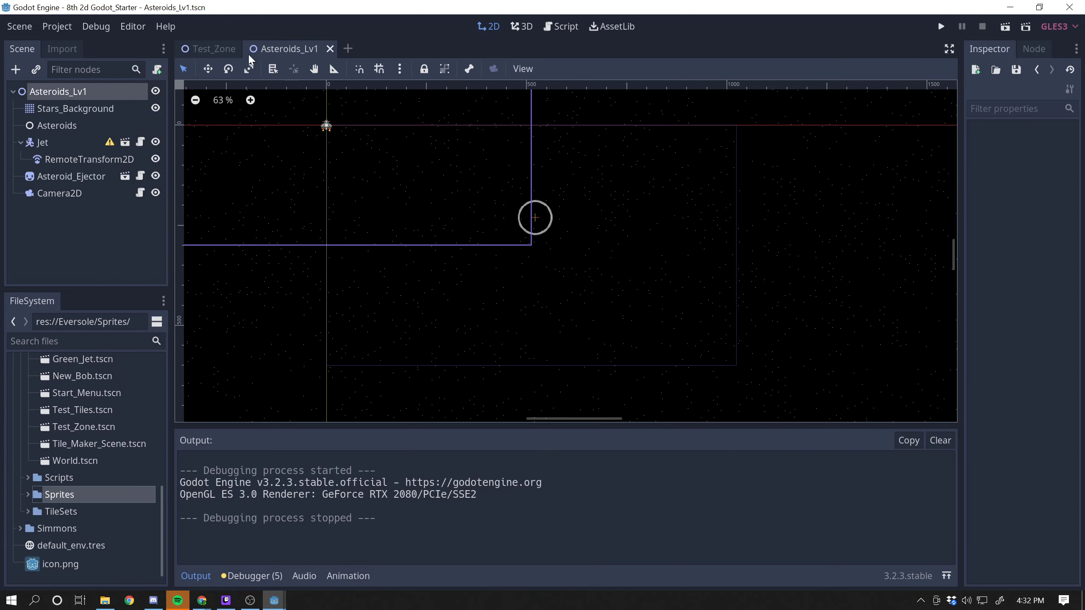
Step: Look over the Test_Zone scene and close the Asteroids_Lv1 scene
{"action": "left_click", "coordinate": [216, 49]}
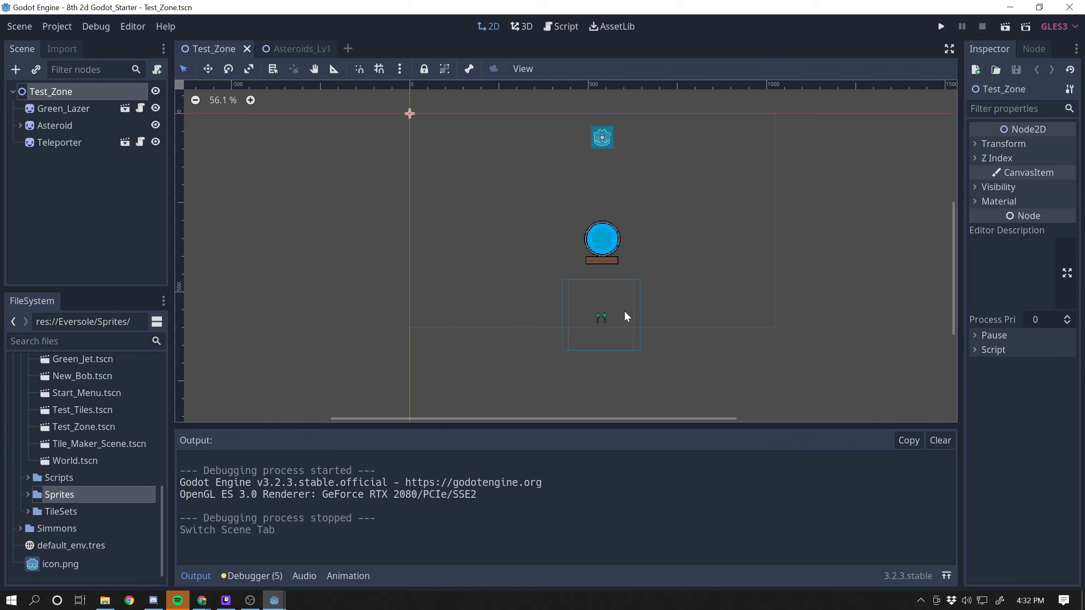
{"action": "left_click", "coordinate": [290, 54]}
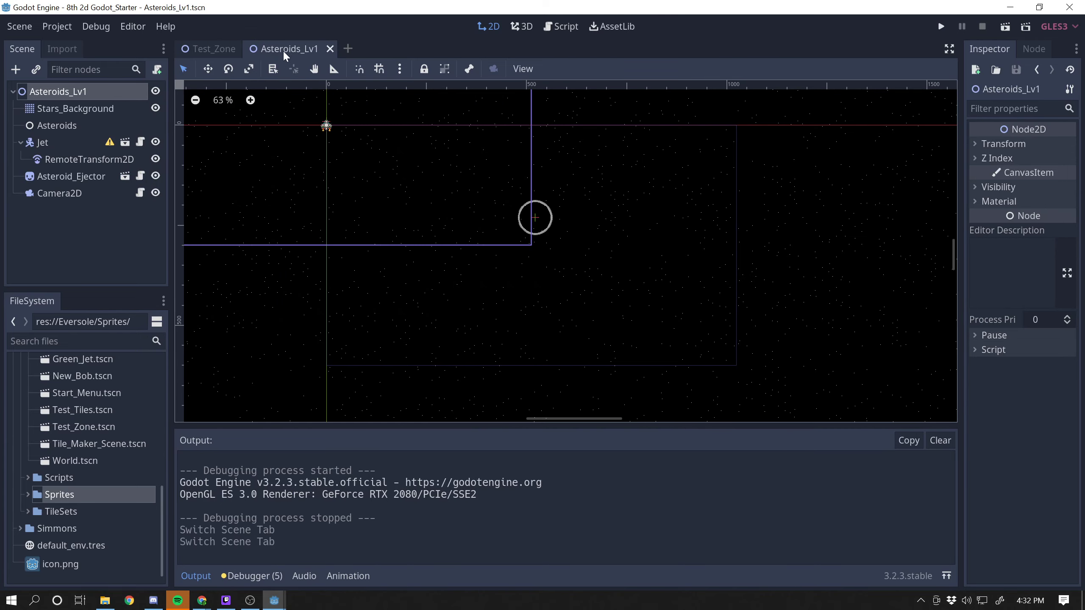
{"action": "left_click", "coordinate": [330, 49]}
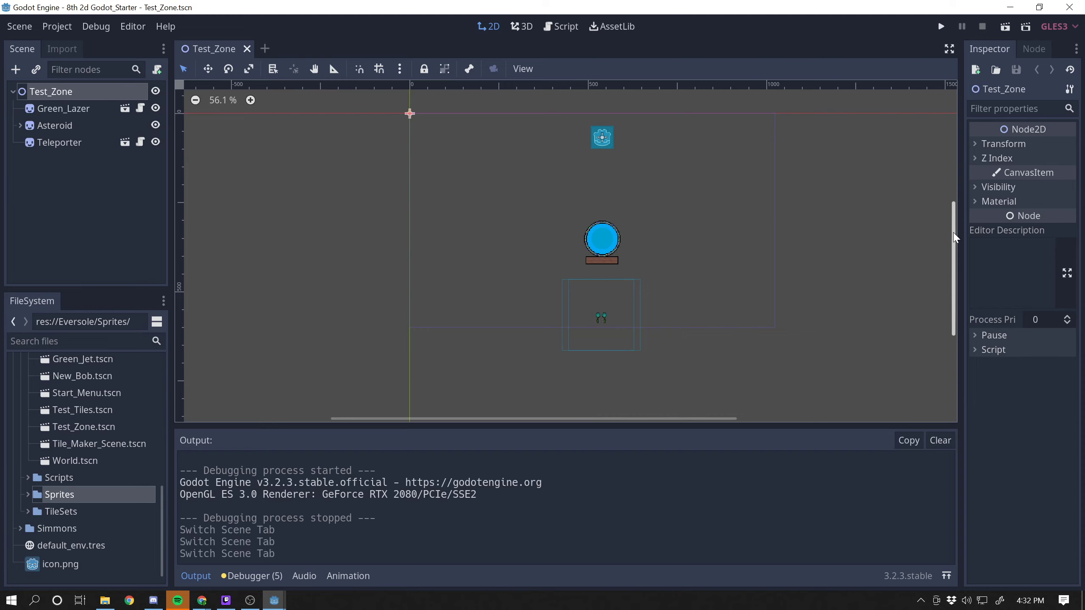
{"action": "left_click_drag", "start_coordinate": [955, 238], "coordinate": [952, 223]}
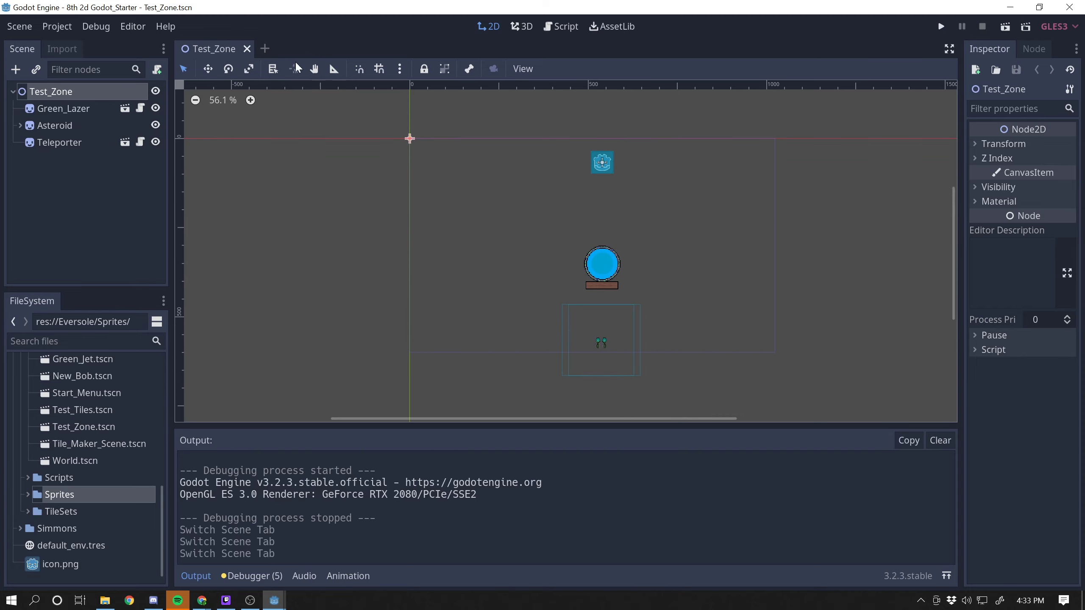
Step: Create a new scene with a TileMap as its root node
{"action": "left_click", "coordinate": [266, 49]}
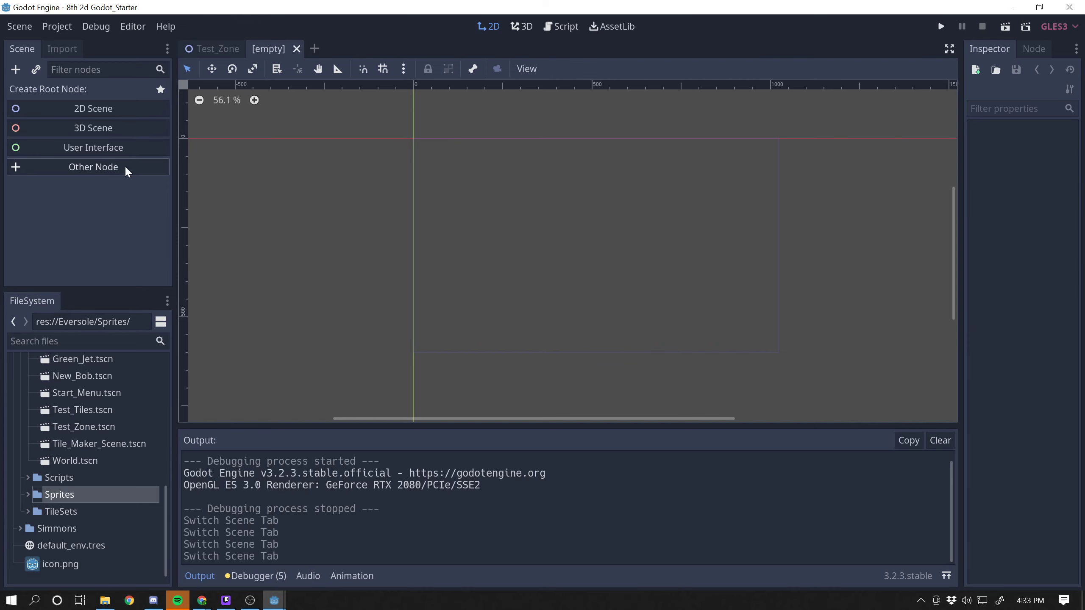
{"action": "left_click", "coordinate": [88, 170]}
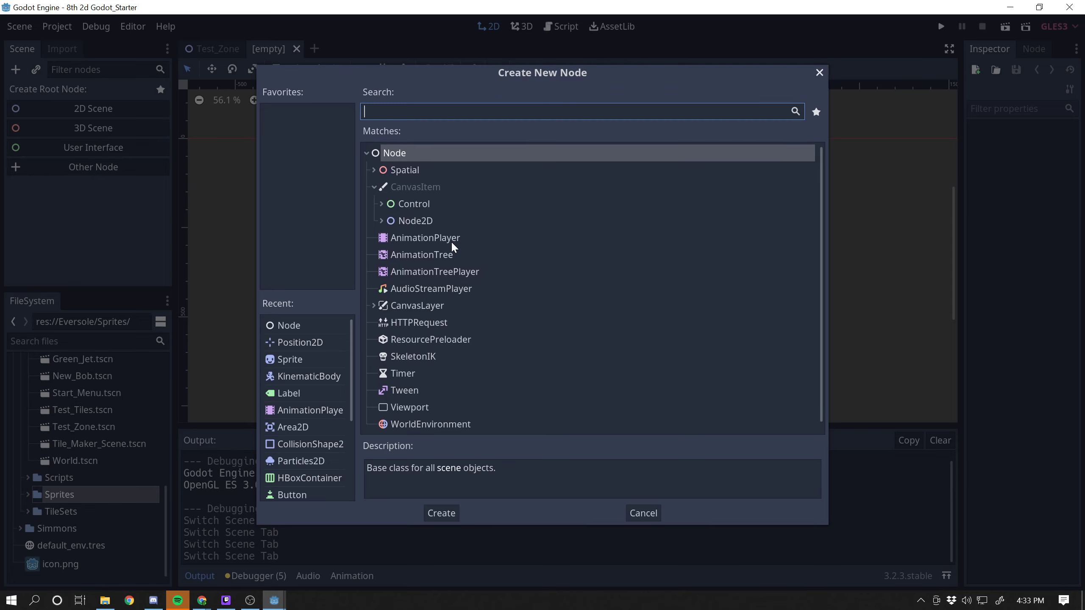
{"action": "type", "text": "tile"}
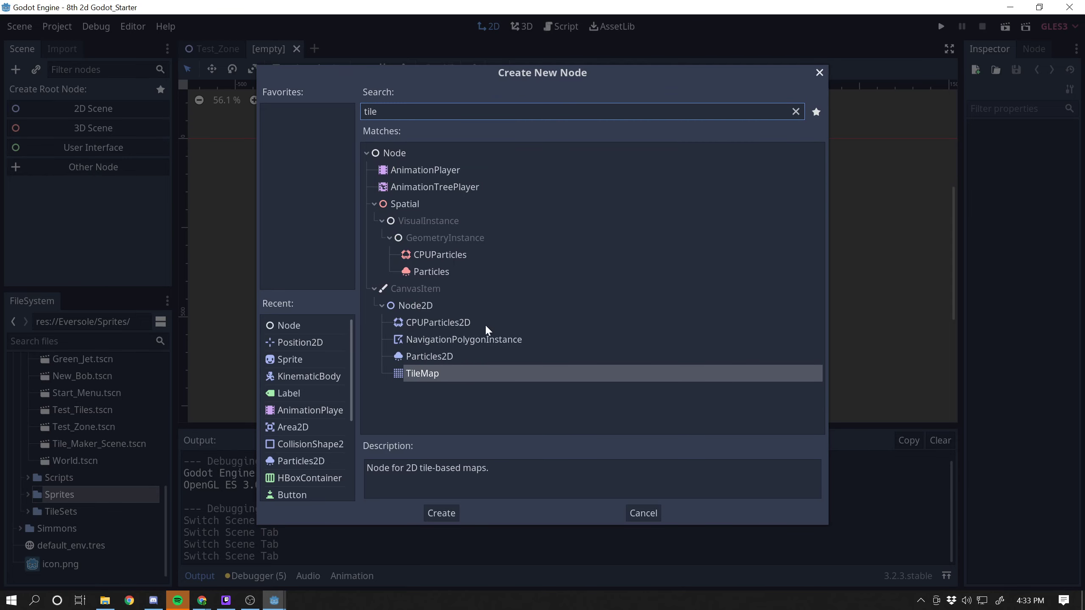
{"action": "left_click", "coordinate": [409, 376]}
{"action": "left_click", "coordinate": [440, 513]}
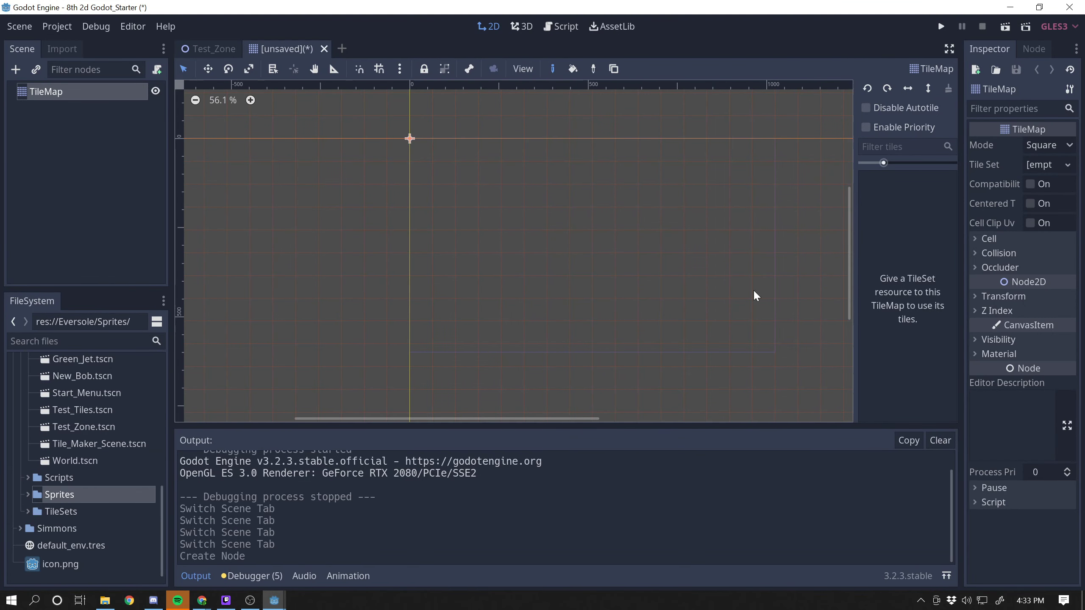
Step: Widen the Inspector and assign a new TileSet resource to the TileMap node
{"action": "left_click_drag", "start_coordinate": [962, 250], "coordinate": [907, 250]}
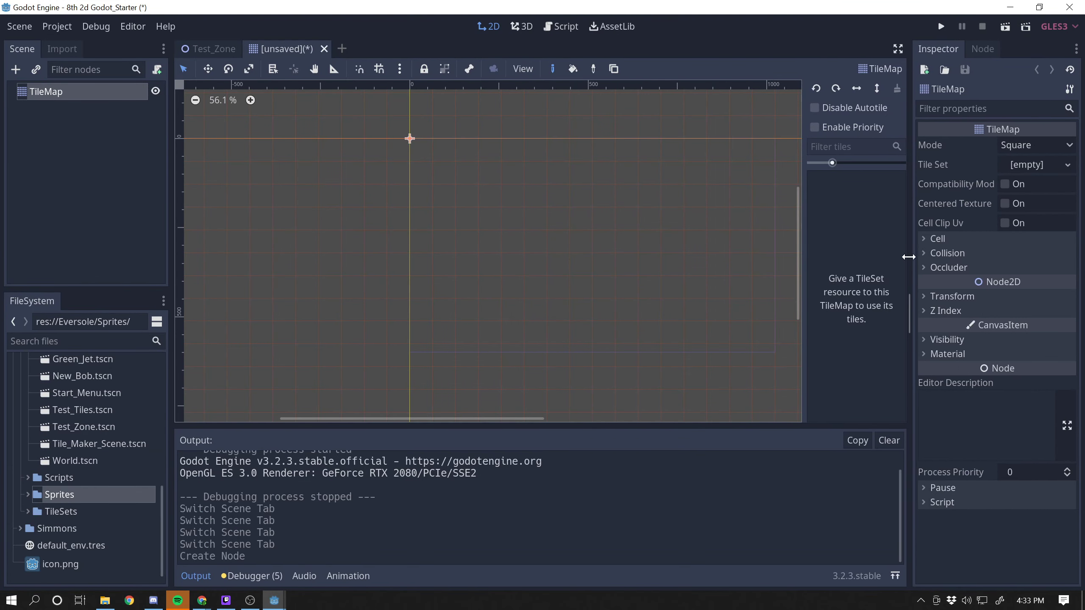
{"action": "left_click_drag", "start_coordinate": [374, 423], "coordinate": [456, 423]}
{"action": "left_click", "coordinate": [48, 95]}
{"action": "left_click", "coordinate": [48, 95], "text": "ctrl"}
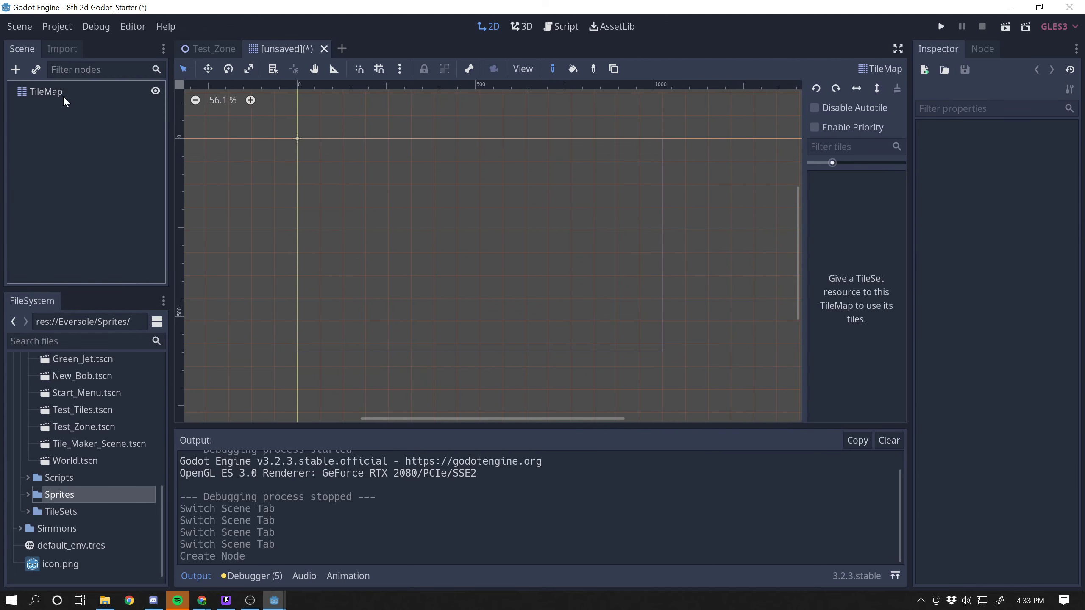
{"action": "left_click", "coordinate": [45, 95], "text": "ctrl"}
{"action": "left_click", "coordinate": [43, 95], "text": "ctrl"}
{"action": "left_click", "coordinate": [43, 95], "text": "ctrl"}
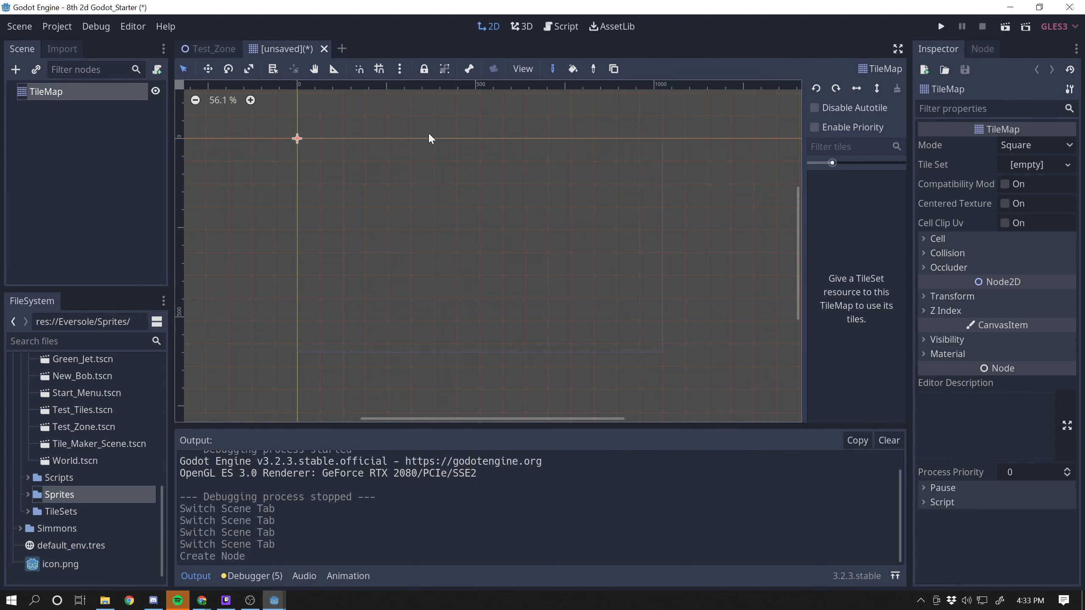
{"action": "left_click", "coordinate": [1029, 167]}
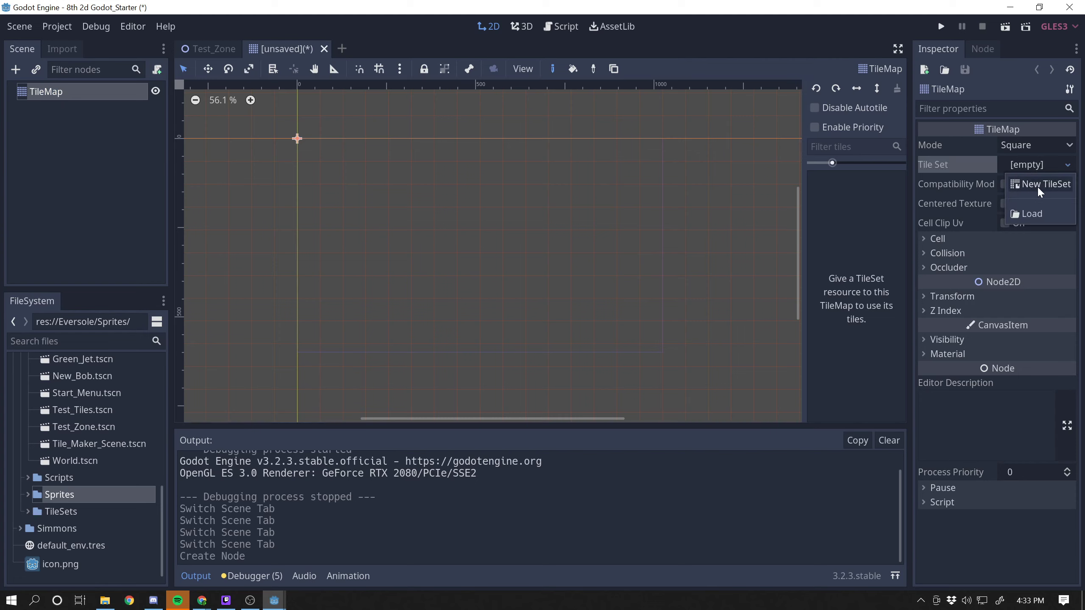
{"action": "left_click", "coordinate": [1043, 184]}
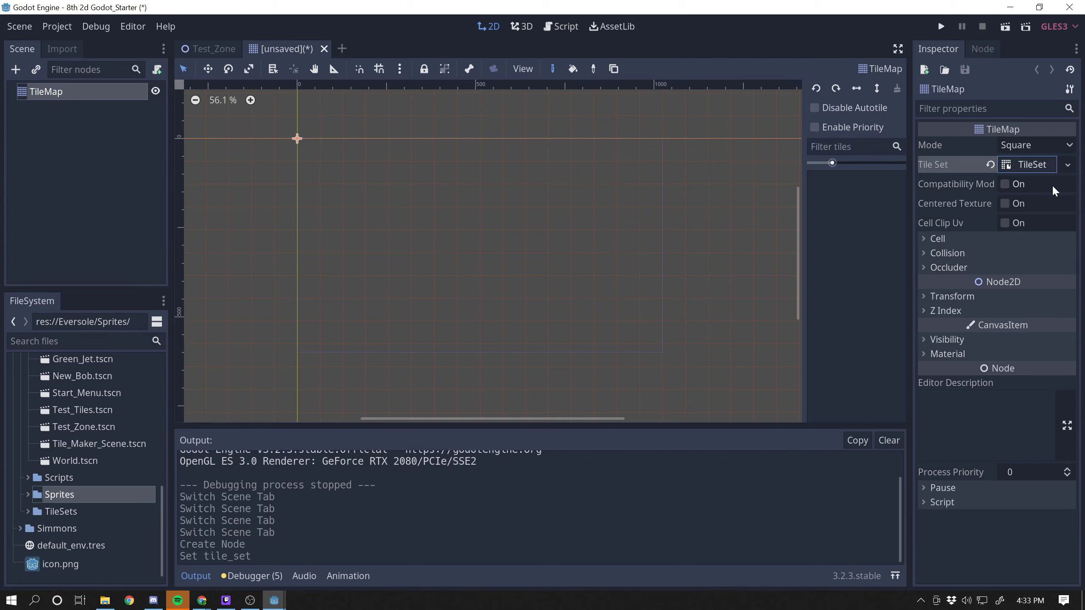
Step: Open the TileSet in an enlarged editor and add the Stars_Background_Tileset image from Sprites/Tiles as its texture
{"action": "left_click", "coordinate": [1027, 169]}
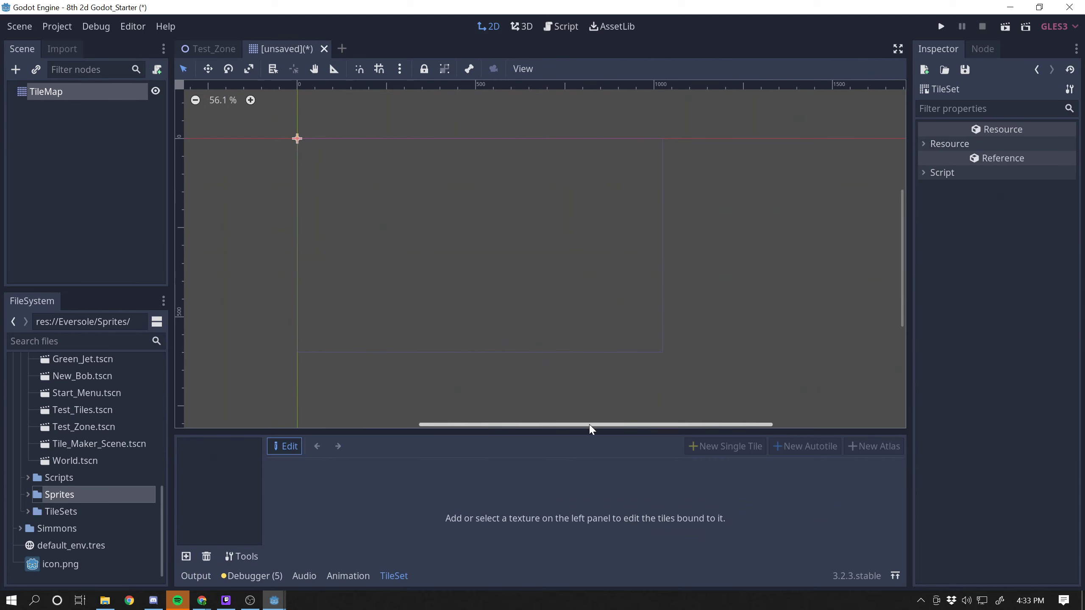
{"action": "left_click_drag", "start_coordinate": [581, 431], "coordinate": [637, 217]}
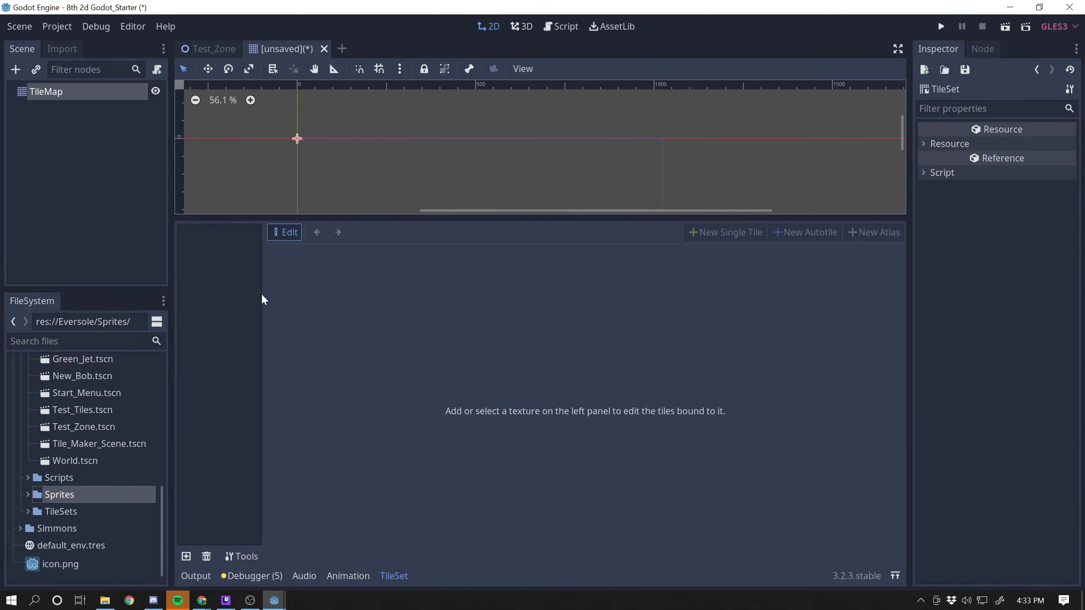
{"action": "left_click", "coordinate": [27, 497]}
{"action": "left_click_drag", "start_coordinate": [163, 477], "coordinate": [162, 532]}
{"action": "scroll", "coordinate": [116, 499], "scroll_direction": "down", "scroll_amount": 3}
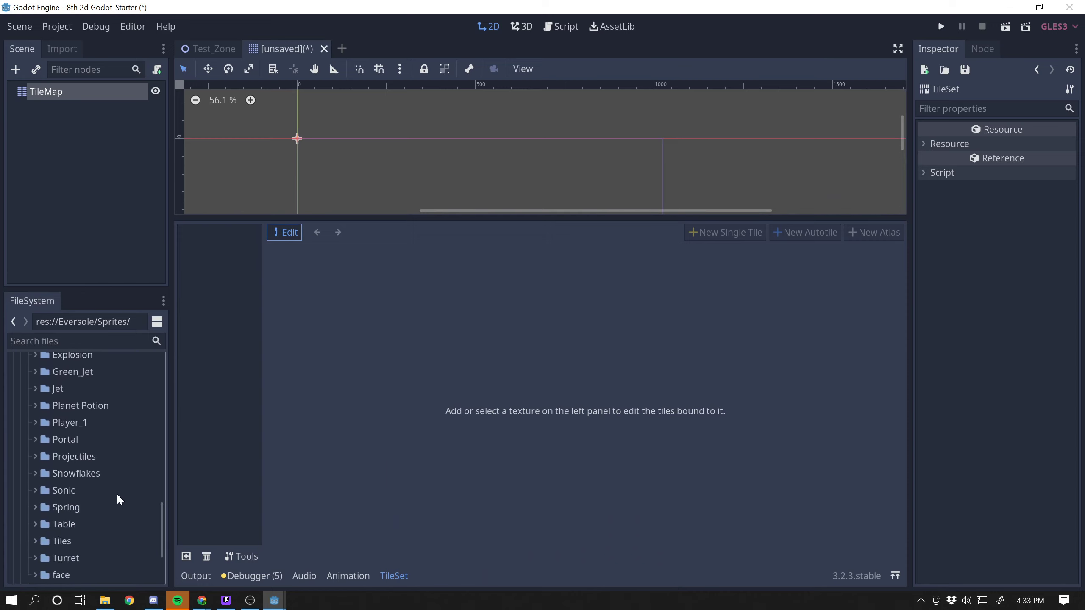
{"action": "scroll", "coordinate": [94, 501], "scroll_direction": "down", "scroll_amount": 1}
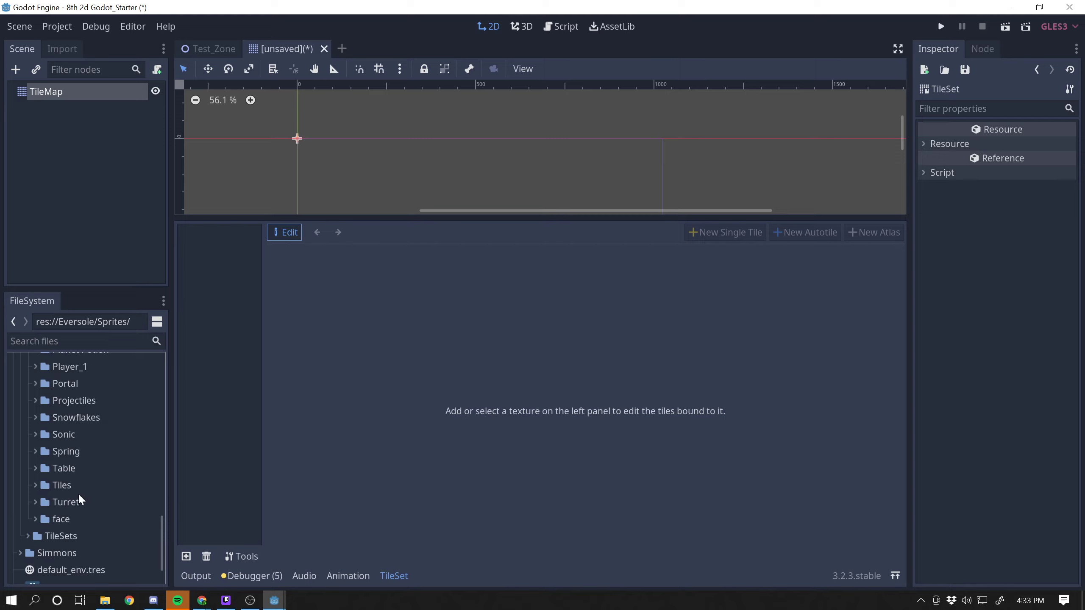
{"action": "left_click", "coordinate": [35, 488]}
{"action": "left_click_drag", "start_coordinate": [94, 566], "coordinate": [211, 357]}
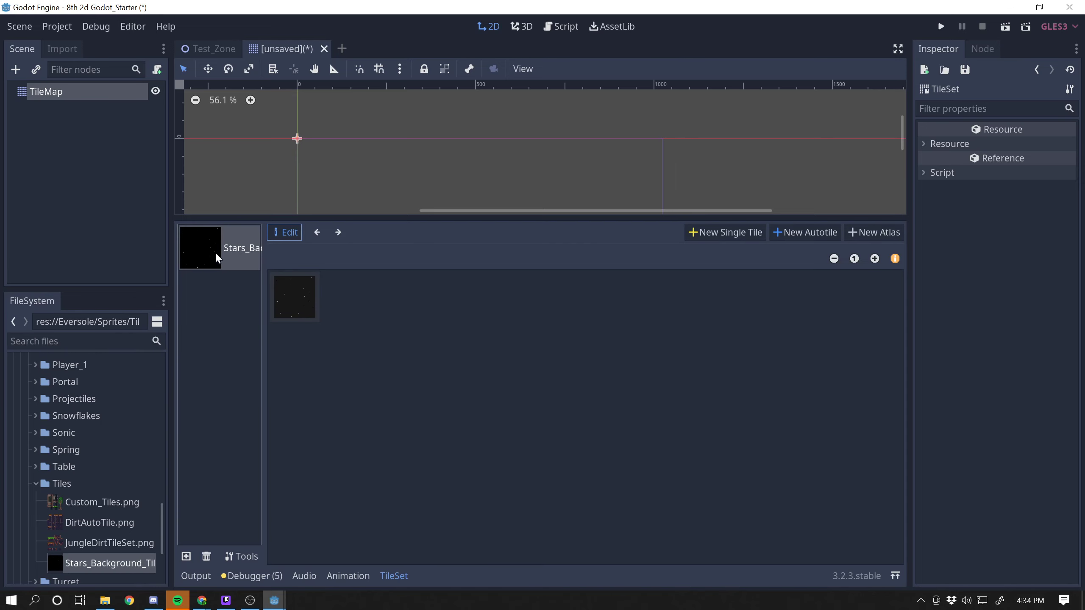
Step: Try a new single tile with a freehand region around the centre of the star texture
{"action": "left_click", "coordinate": [874, 259]}
{"action": "left_click", "coordinate": [874, 259]}
{"action": "left_click", "coordinate": [875, 259]}
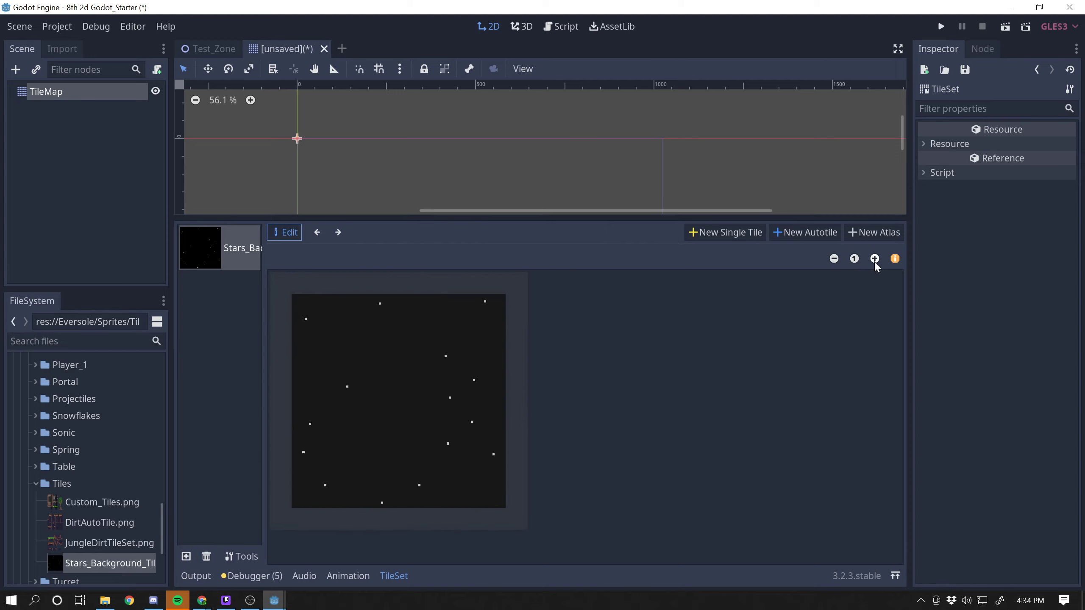
{"action": "left_click", "coordinate": [875, 259]}
{"action": "left_click", "coordinate": [835, 259]}
{"action": "left_click", "coordinate": [725, 238]}
{"action": "left_click_drag", "start_coordinate": [351, 365], "coordinate": [448, 443]}
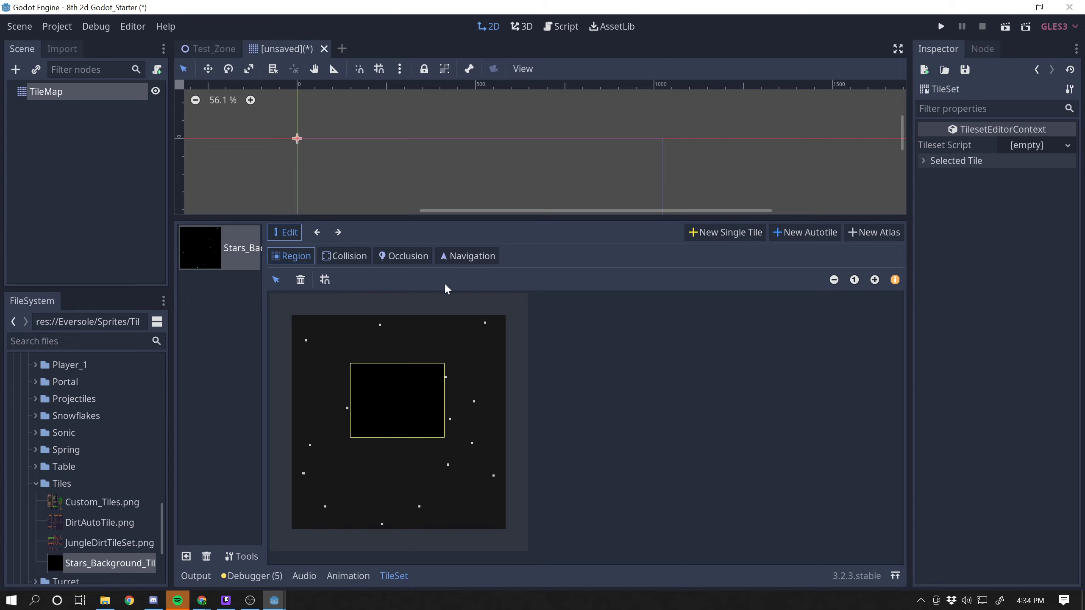
Step: Turn on grid snapping and replace the freehand tile with a new single tile covering the texture's upper-right two-by-two grid cells
{"action": "left_click", "coordinate": [325, 281]}
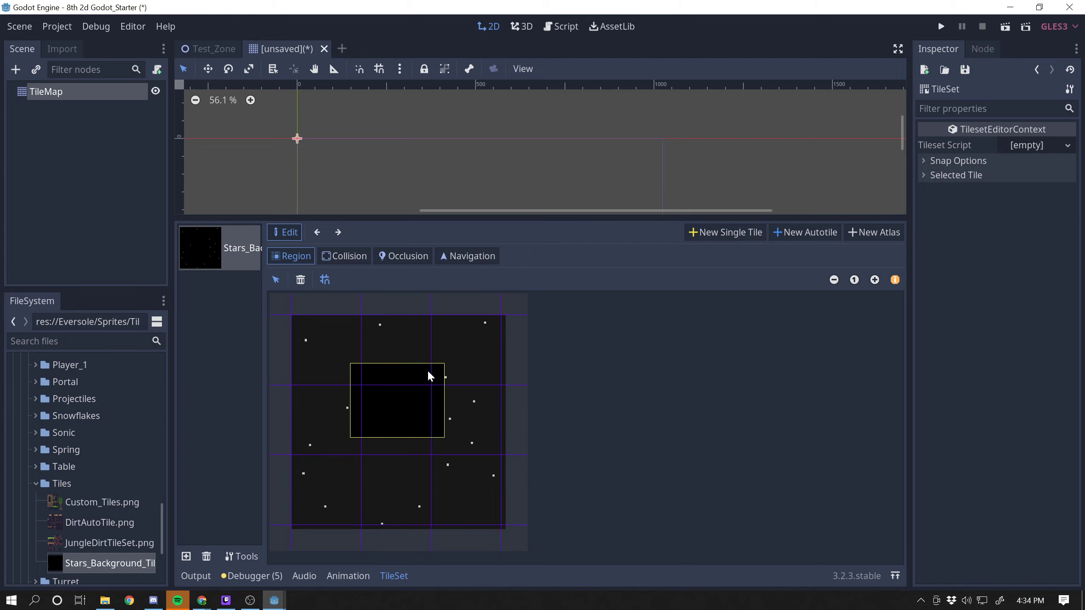
{"action": "left_click", "coordinate": [301, 279]}
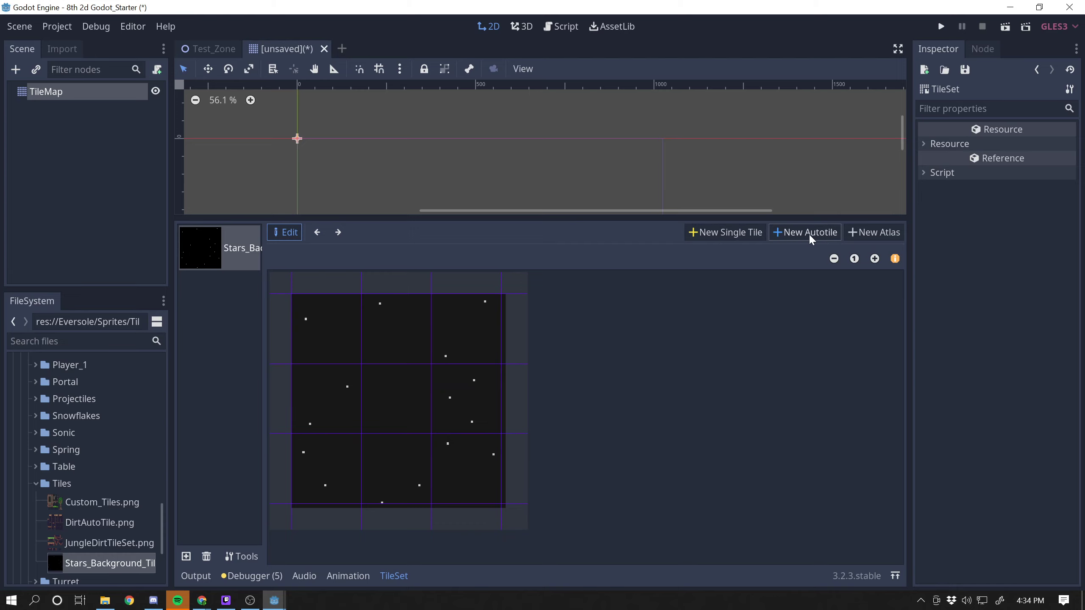
{"action": "left_click", "coordinate": [731, 233]}
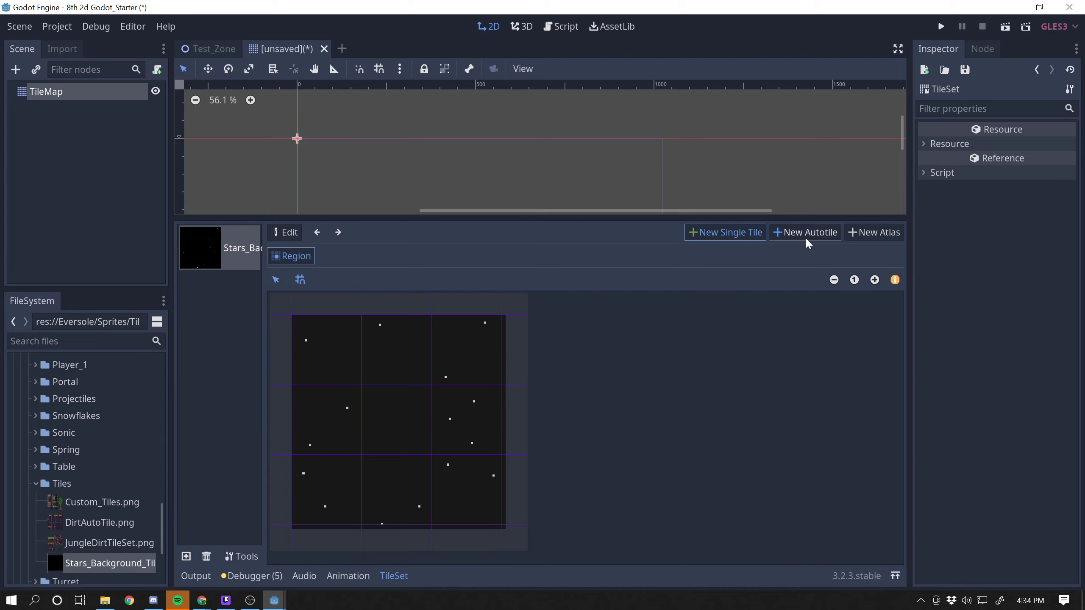
{"action": "left_click_drag", "start_coordinate": [404, 337], "coordinate": [493, 431]}
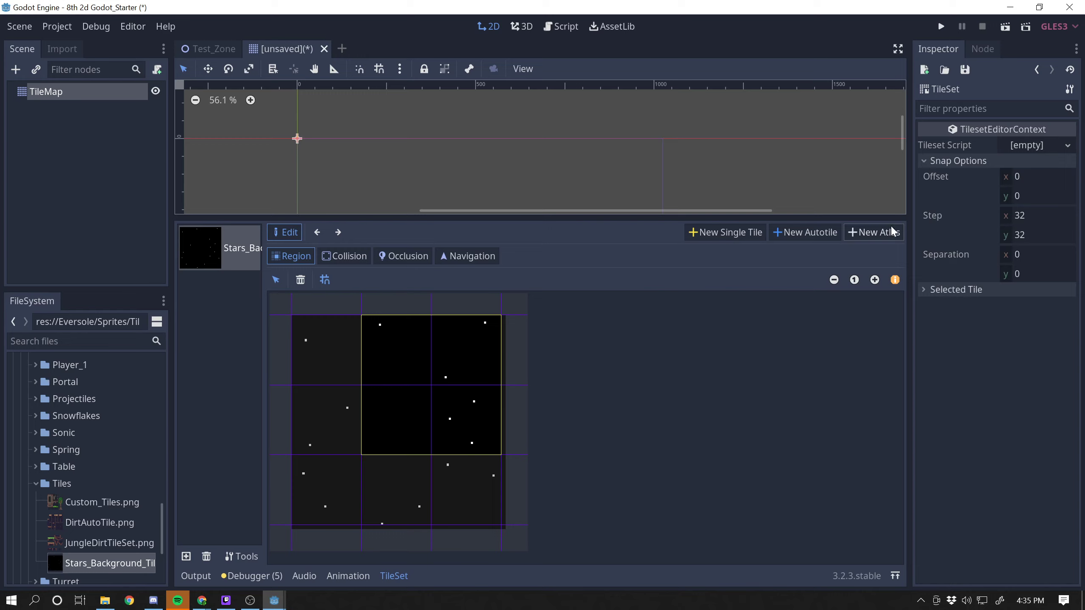
Step: Set the snap separation to 1 on both x and y
{"action": "left_click", "coordinate": [1028, 256]}
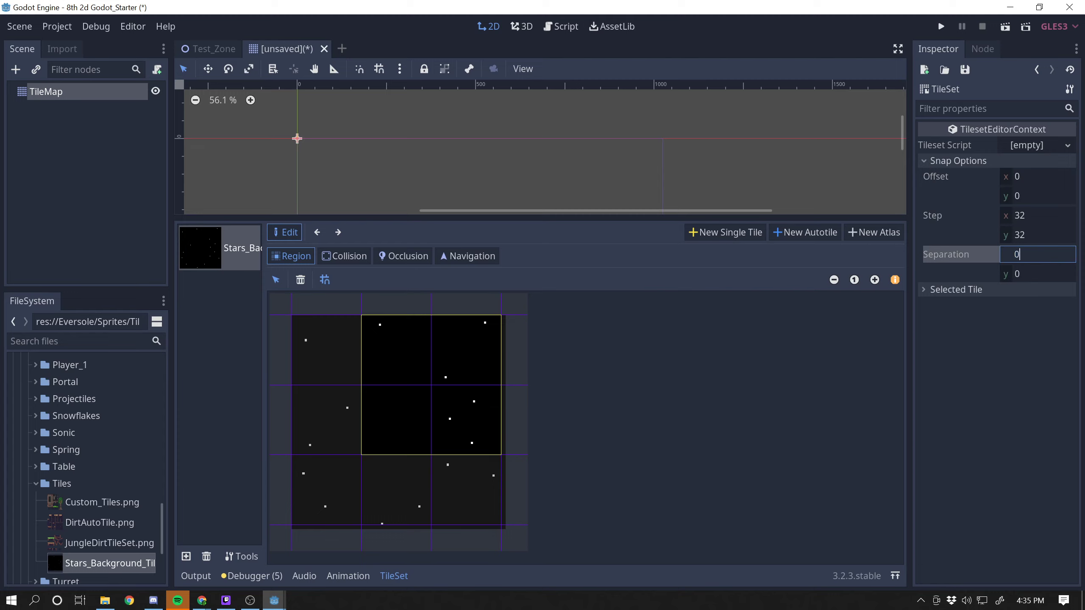
{"action": "key", "text": "Tab"}
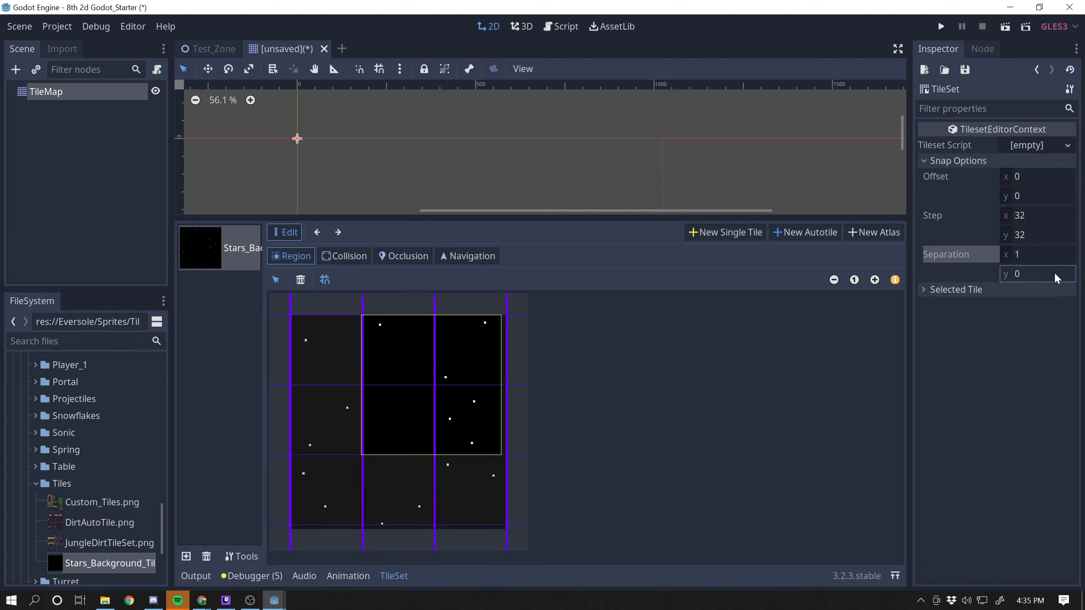
{"action": "key", "text": "Return"}
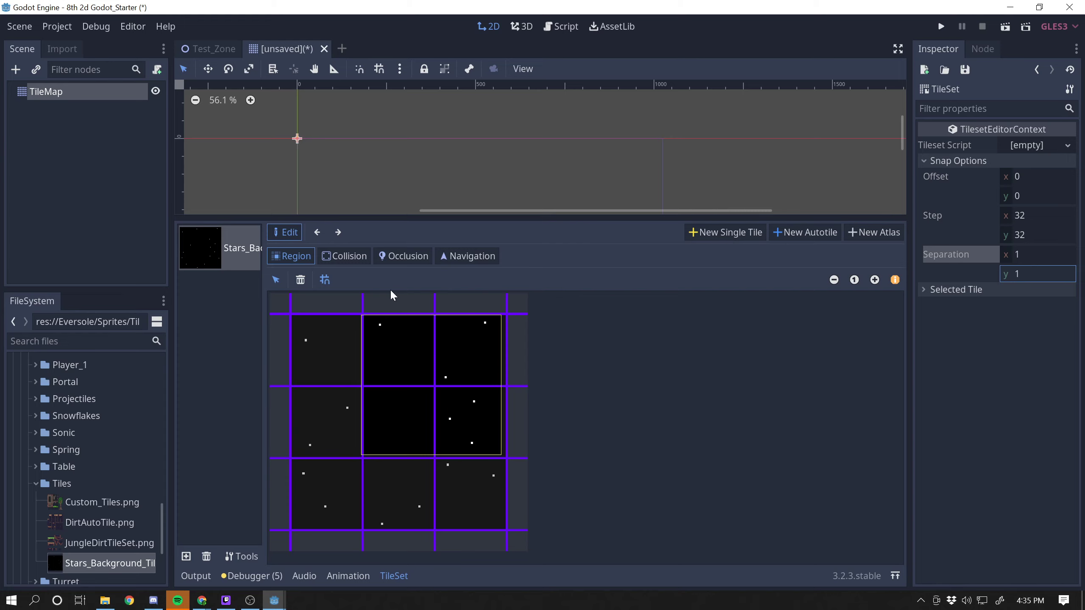
Step: Delete the single tile and create a new autotile whose region covers all nine grid cells of the star texture
{"action": "left_click", "coordinate": [301, 281]}
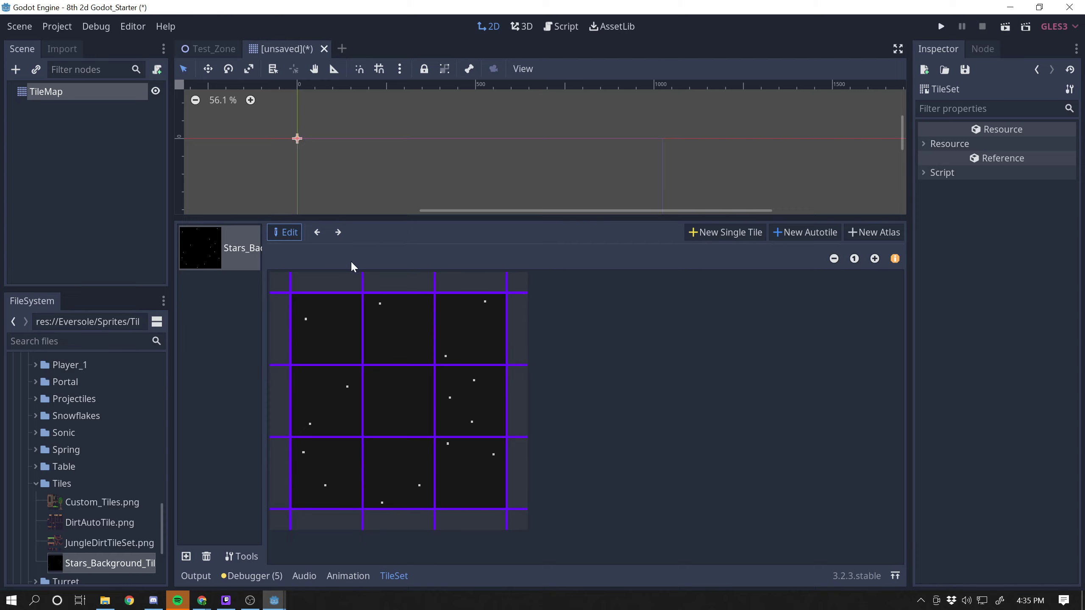
{"action": "left_click", "coordinate": [809, 240]}
{"action": "left_click", "coordinate": [323, 360]}
{"action": "left_click_drag", "start_coordinate": [360, 378], "coordinate": [389, 392]}
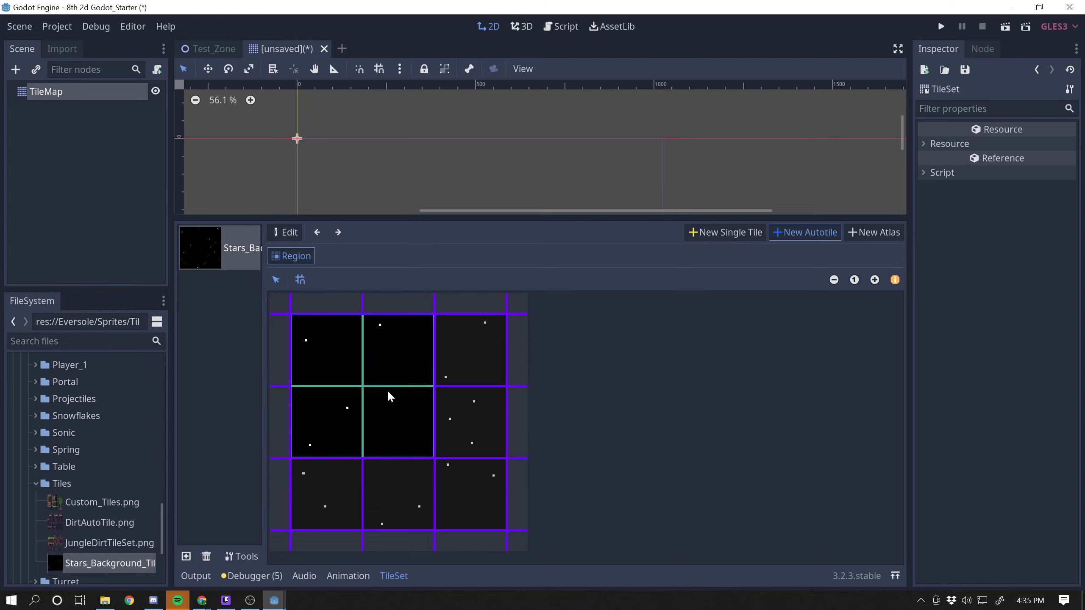
{"action": "left_click_drag", "start_coordinate": [434, 452], "coordinate": [483, 501]}
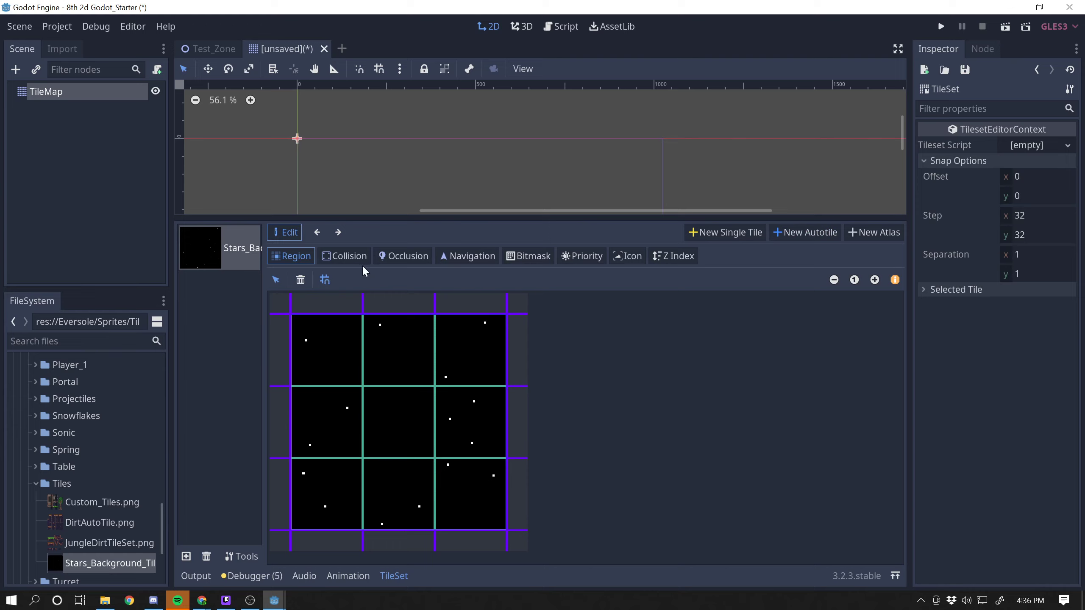
Step: Paint the autotile bitmask over all nine star tiles completely
{"action": "left_click", "coordinate": [535, 253]}
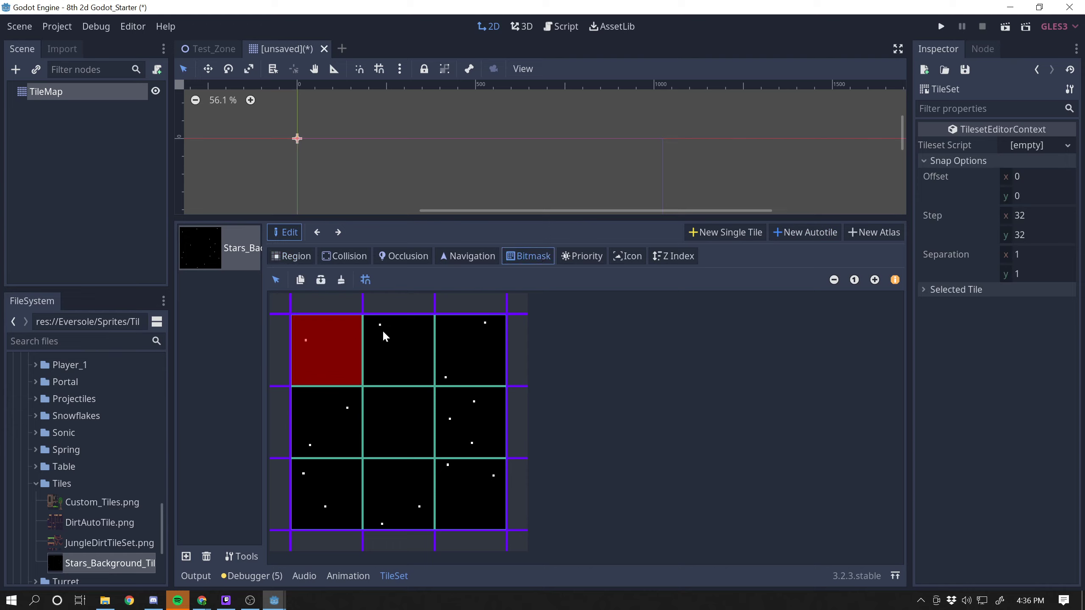
{"action": "mouse_move", "coordinate": [468, 338]}
{"action": "left_mouse_down"}
{"action": "mouse_move", "coordinate": [482, 425]}
{"action": "mouse_move", "coordinate": [467, 507]}
{"action": "mouse_move", "coordinate": [351, 509]}
{"action": "mouse_move", "coordinate": [304, 472]}
{"action": "mouse_move", "coordinate": [449, 442]}
{"action": "mouse_move", "coordinate": [340, 443]}
{"action": "mouse_move", "coordinate": [365, 414]}
{"action": "mouse_move", "coordinate": [446, 363]}
{"action": "left_mouse_up"}
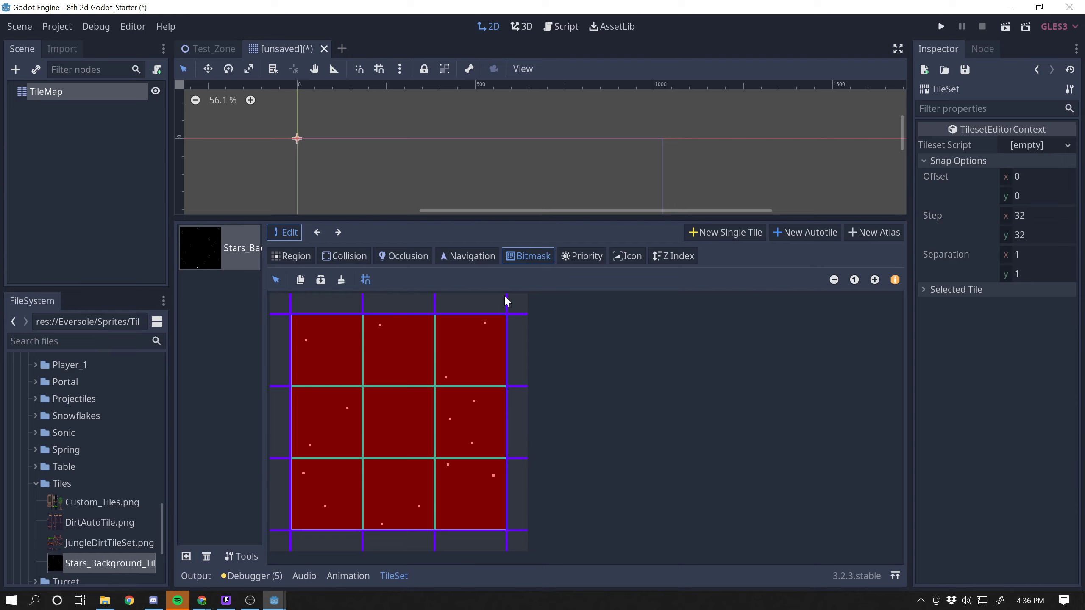
Step: Go through the nine star tiles one by one to examine their autotile priority and how they could appear beside each other
{"action": "left_click", "coordinate": [592, 259]}
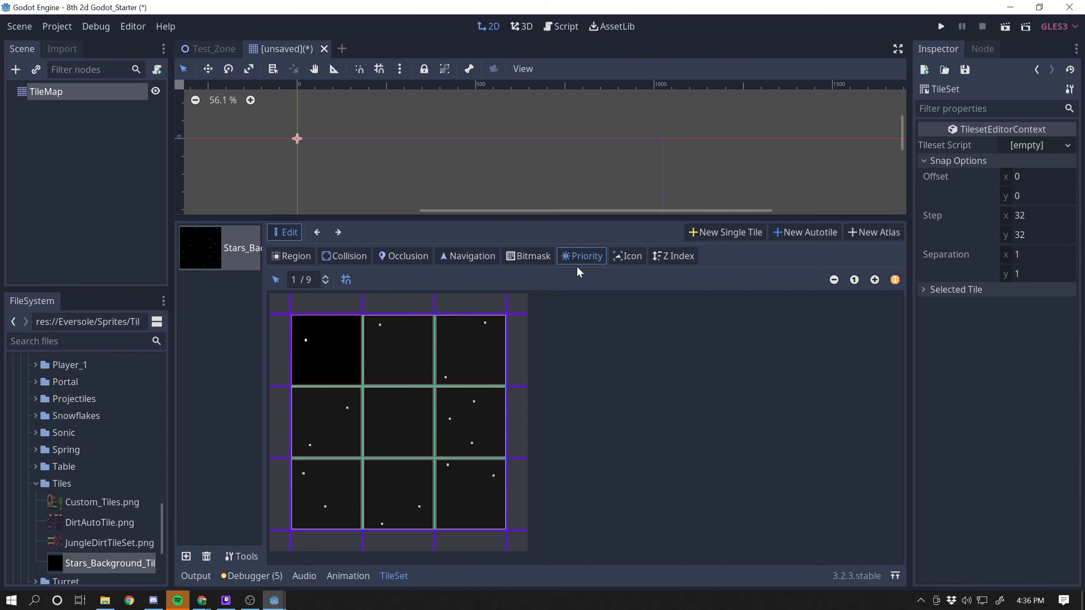
{"action": "left_click", "coordinate": [401, 435]}
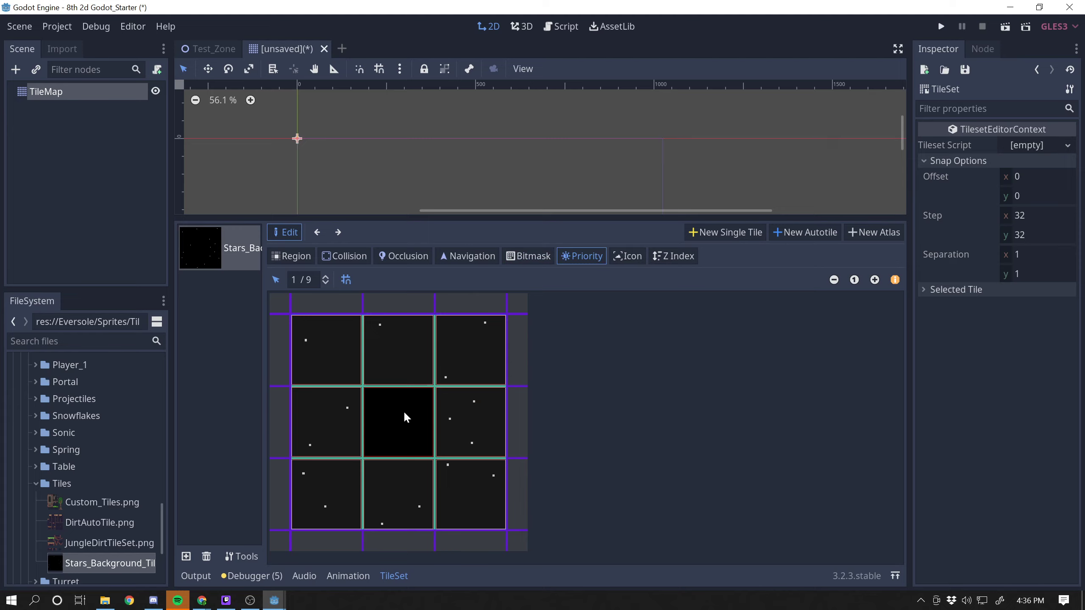
{"action": "left_click", "coordinate": [331, 344]}
{"action": "left_click", "coordinate": [394, 341]}
{"action": "left_click", "coordinate": [477, 352]}
{"action": "left_click", "coordinate": [467, 432]}
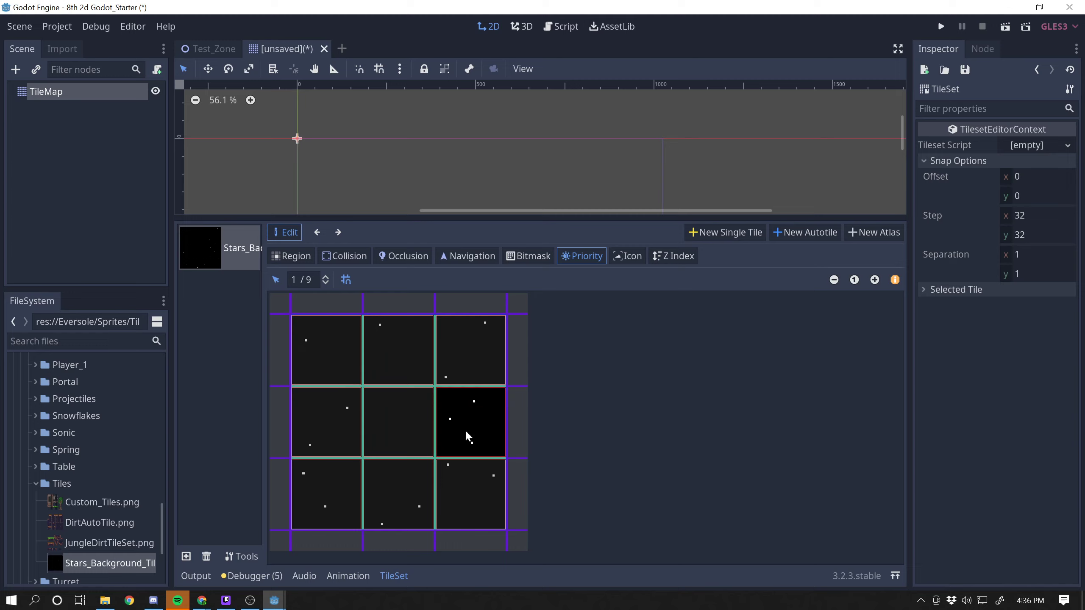
{"action": "left_click", "coordinate": [397, 423]}
{"action": "left_click", "coordinate": [347, 417]}
{"action": "left_click", "coordinate": [336, 492]}
{"action": "left_click", "coordinate": [395, 489]}
{"action": "left_click", "coordinate": [467, 487]}
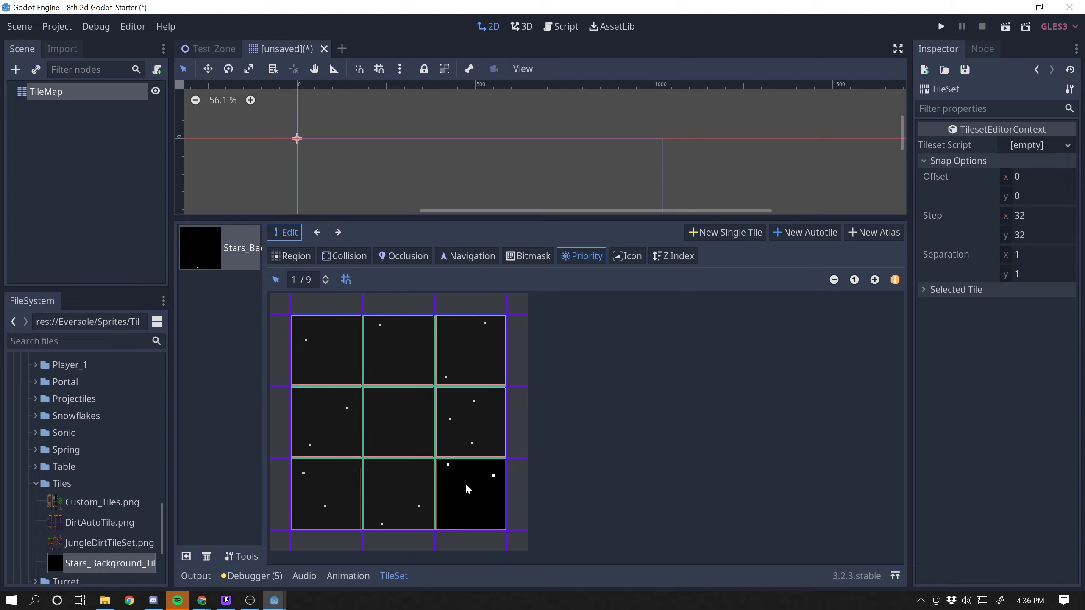
{"action": "left_click", "coordinate": [467, 434]}
{"action": "left_click", "coordinate": [381, 430]}
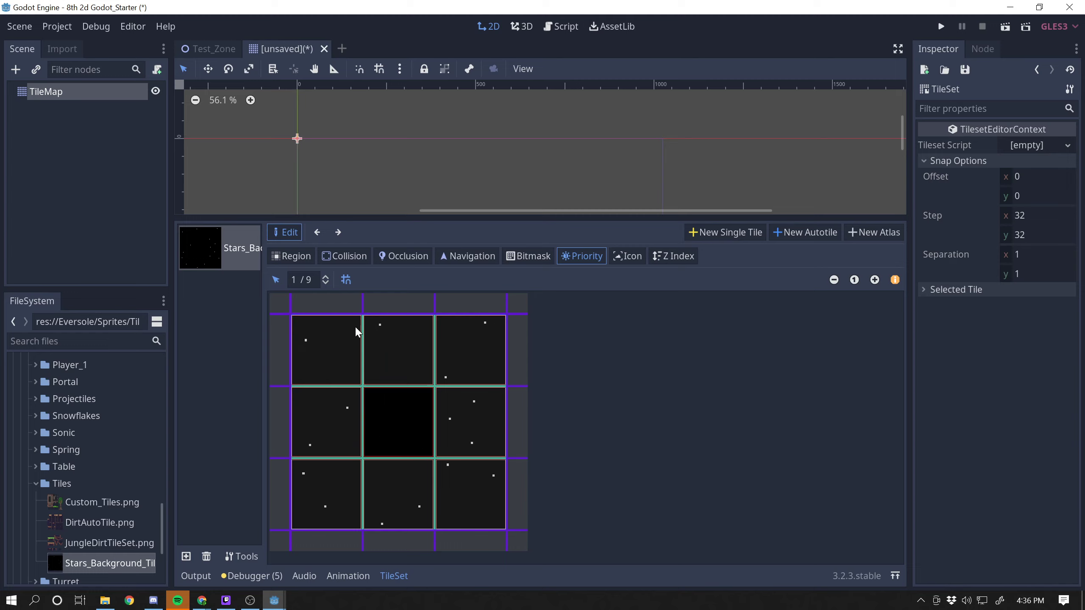
{"action": "left_click", "coordinate": [355, 344]}
{"action": "left_click", "coordinate": [397, 353]}
{"action": "left_click", "coordinate": [464, 354]}
{"action": "left_click", "coordinate": [467, 431]}
{"action": "left_click", "coordinate": [398, 435]}
{"action": "left_click", "coordinate": [326, 433]}
{"action": "left_click", "coordinate": [337, 359]}
{"action": "left_click", "coordinate": [397, 351]}
{"action": "left_click", "coordinate": [485, 345]}
{"action": "left_click", "coordinate": [470, 423]}
{"action": "left_click", "coordinate": [452, 492]}
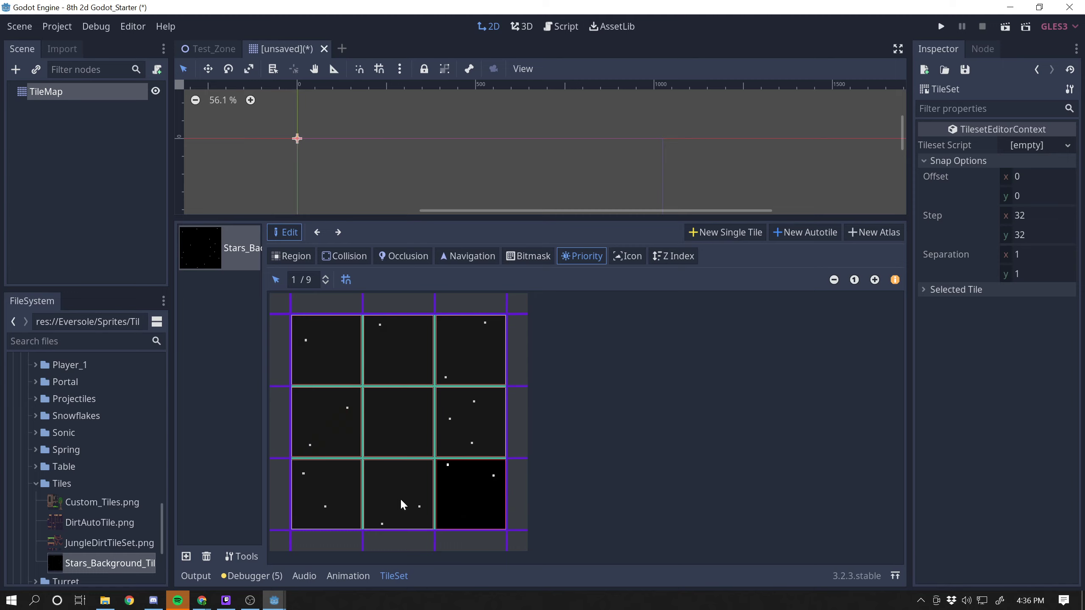
{"action": "left_click", "coordinate": [400, 499]}
{"action": "left_click", "coordinate": [370, 431]}
{"action": "left_click", "coordinate": [319, 443]}
{"action": "left_click", "coordinate": [325, 496]}
{"action": "left_click", "coordinate": [393, 489]}
{"action": "left_click", "coordinate": [392, 410]}
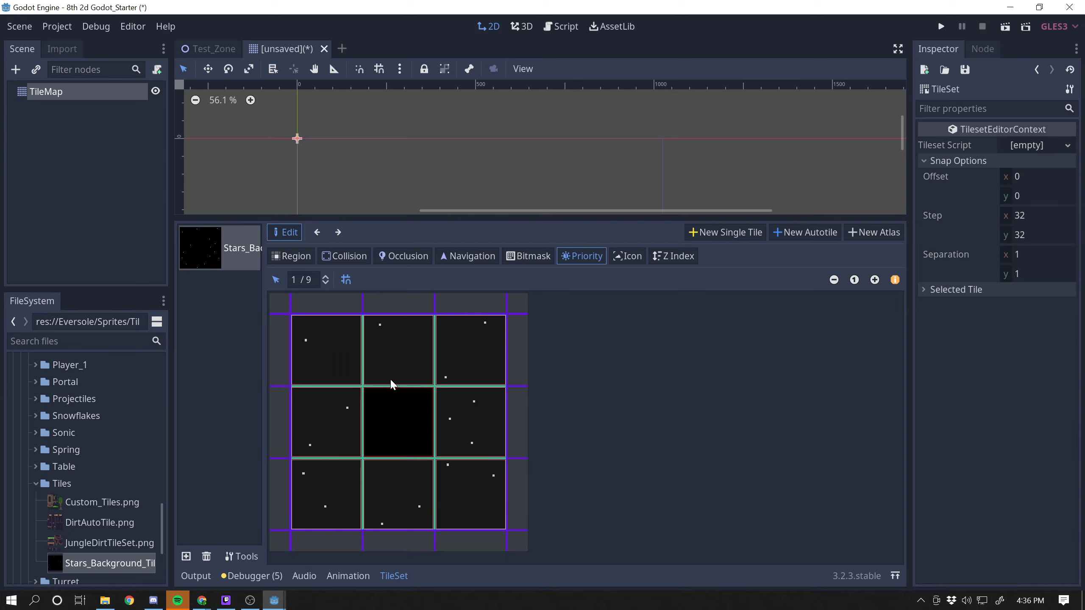
{"action": "left_click", "coordinate": [391, 380]}
{"action": "left_click", "coordinate": [490, 348]}
{"action": "left_click", "coordinate": [460, 435]}
Step: Set the empty centre tile's priority to 7 and compare it with the priorities of the surrounding star tiles
{"action": "left_click", "coordinate": [401, 434]}
{"action": "left_click", "coordinate": [326, 277]}
{"action": "left_click", "coordinate": [316, 361]}
{"action": "left_click", "coordinate": [374, 359]}
{"action": "left_click", "coordinate": [445, 363]}
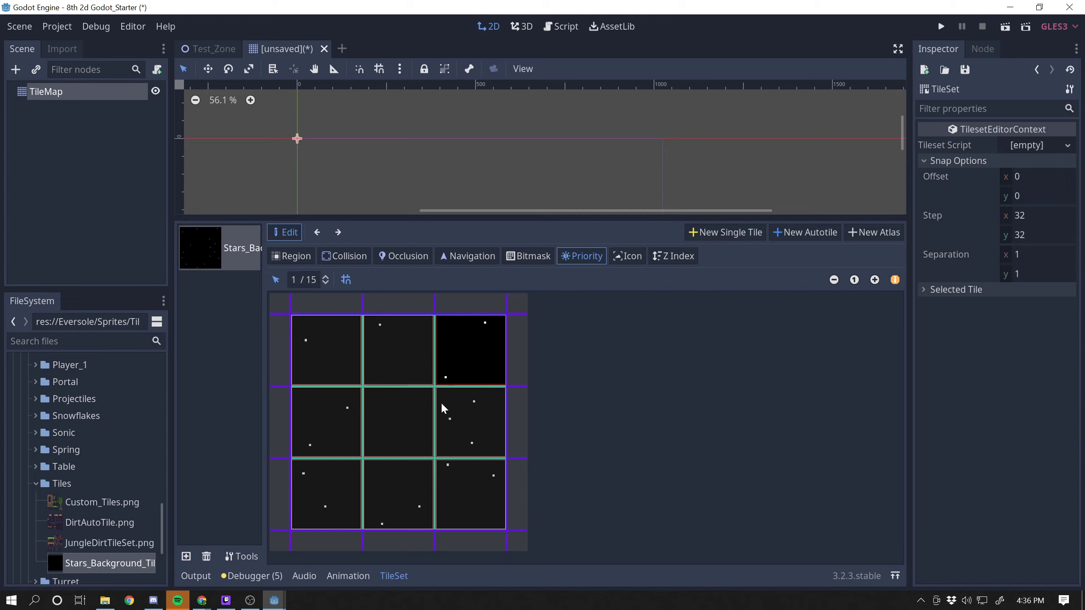
{"action": "left_click", "coordinate": [442, 404]}
{"action": "left_click", "coordinate": [459, 481]}
{"action": "left_click", "coordinate": [336, 488]}
{"action": "left_click", "coordinate": [326, 423]}
{"action": "left_click", "coordinate": [403, 434]}
{"action": "left_click", "coordinate": [395, 492]}
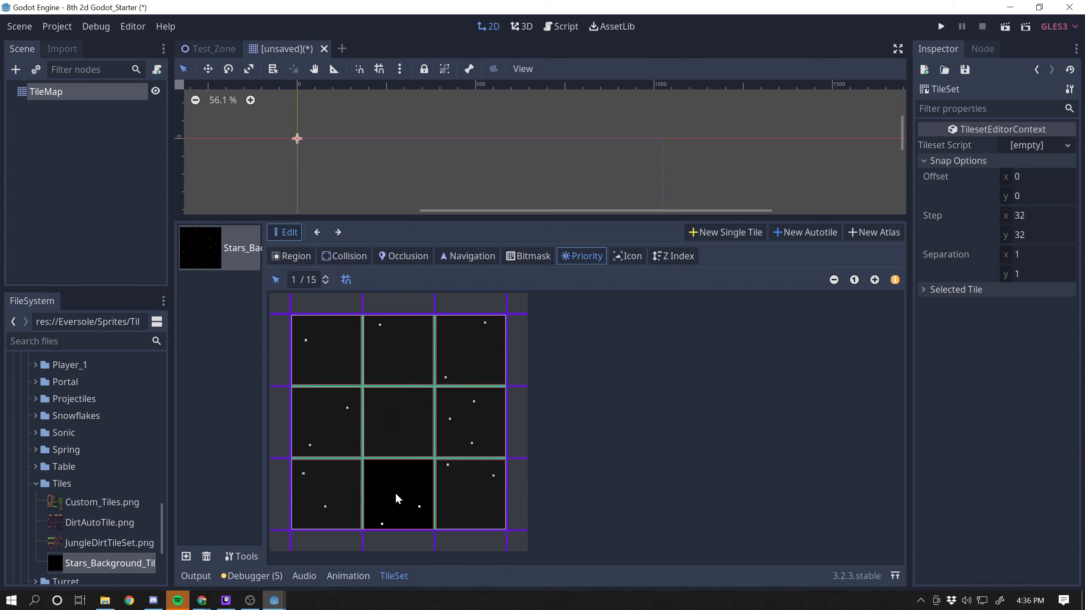
{"action": "left_click", "coordinate": [455, 474]}
{"action": "left_click", "coordinate": [458, 428]}
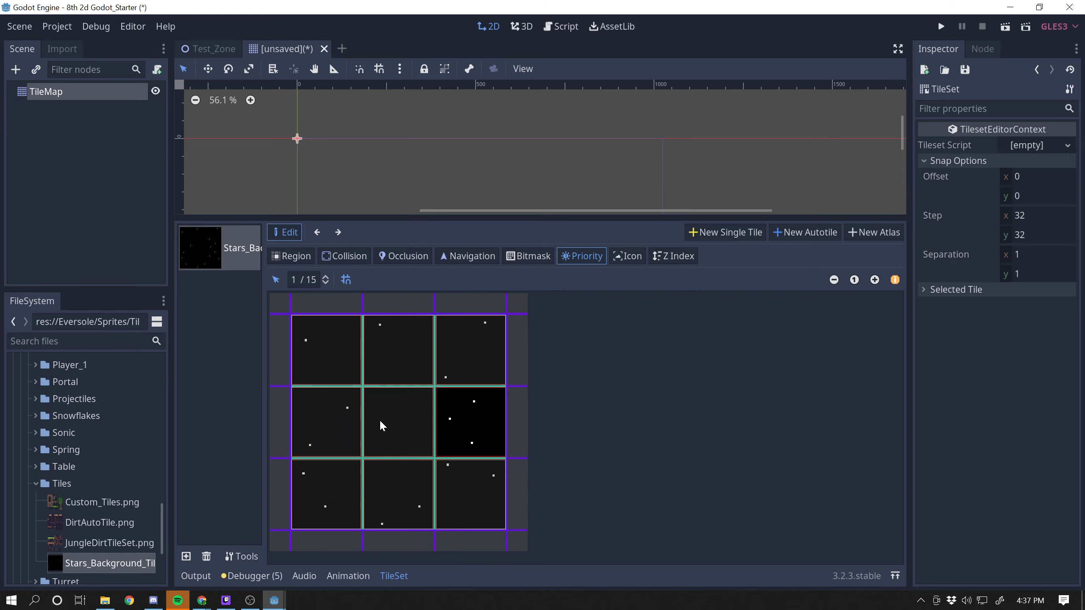
{"action": "left_click", "coordinate": [384, 438]}
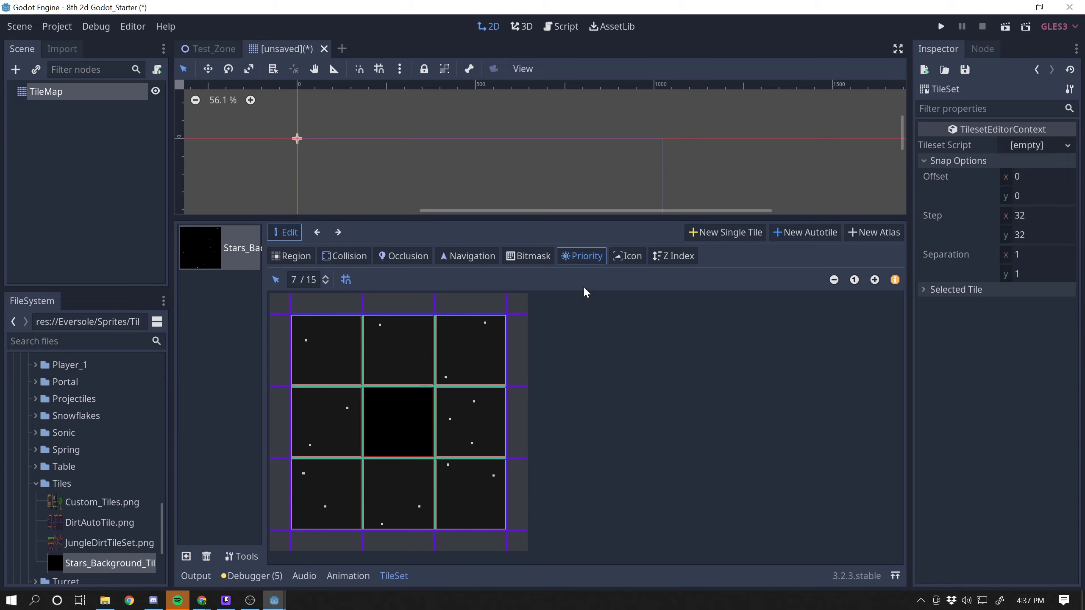
Step: Choose the three-star tile in the middle row's last column as the autotile's icon
{"action": "left_click", "coordinate": [632, 258]}
{"action": "left_click", "coordinate": [408, 429]}
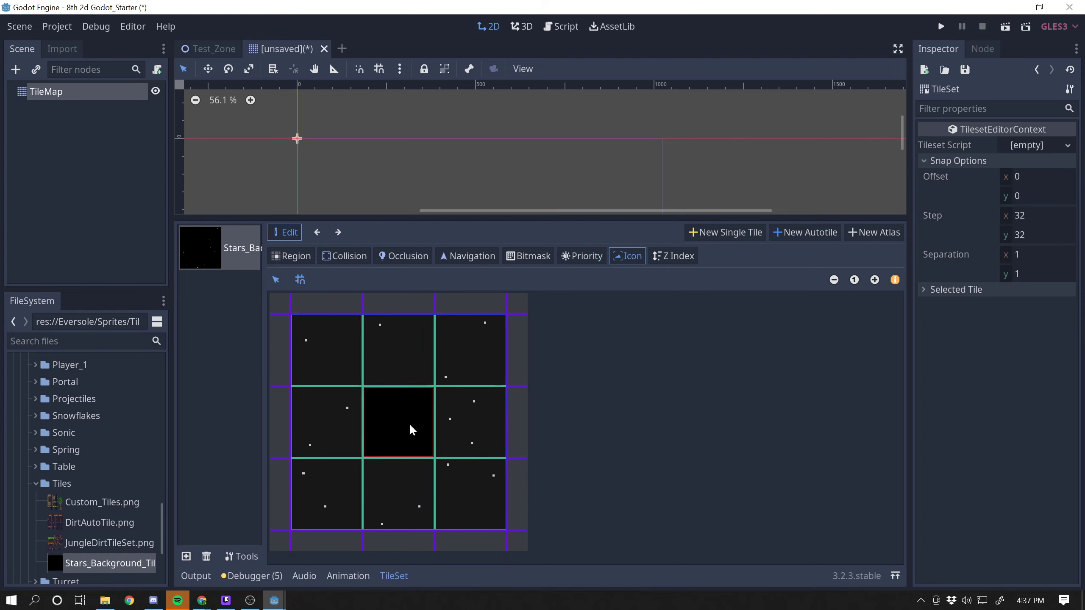
{"action": "left_click", "coordinate": [472, 418]}
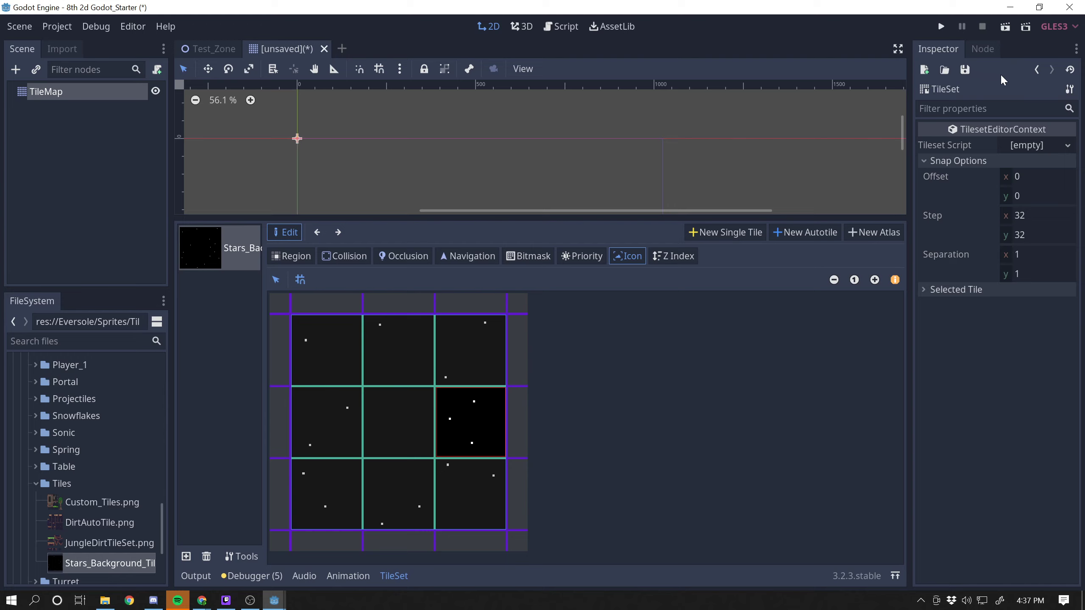
Step: Start saving the TileSet as a resource in Eversole/TileSets with the existing file Stars.tres as target, then cancel the save
{"action": "left_click", "coordinate": [1070, 89]}
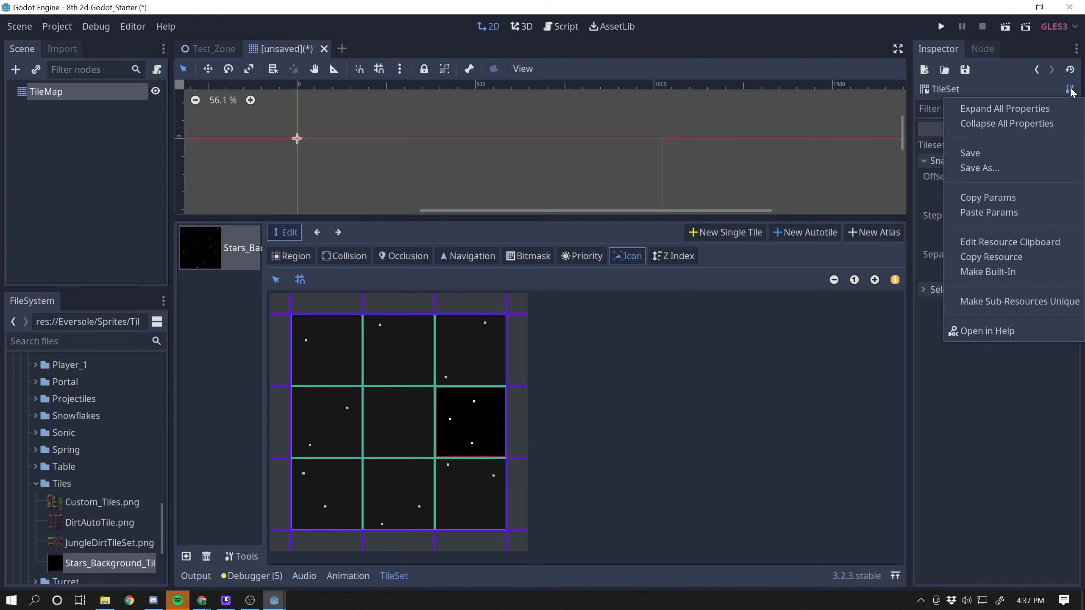
{"action": "left_click", "coordinate": [978, 168]}
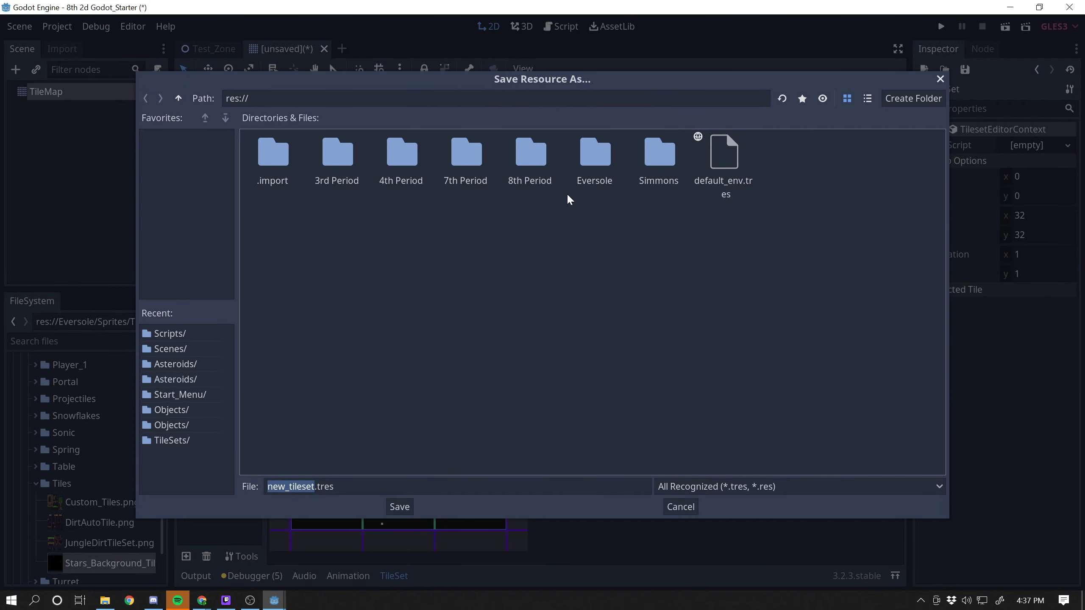
{"action": "double_click", "coordinate": [595, 158]}
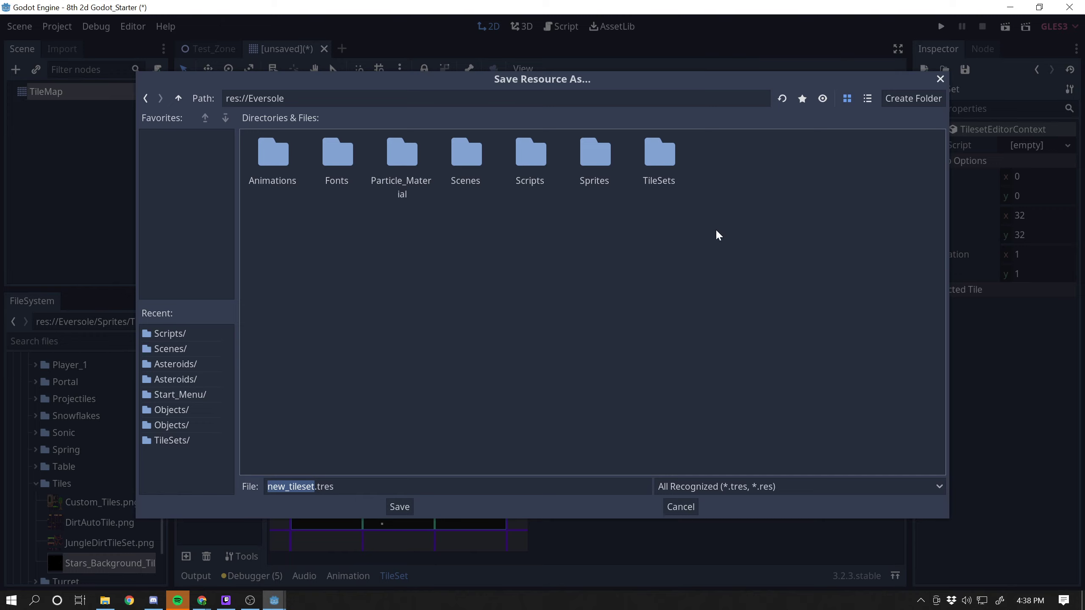
{"action": "double_click", "coordinate": [659, 155]}
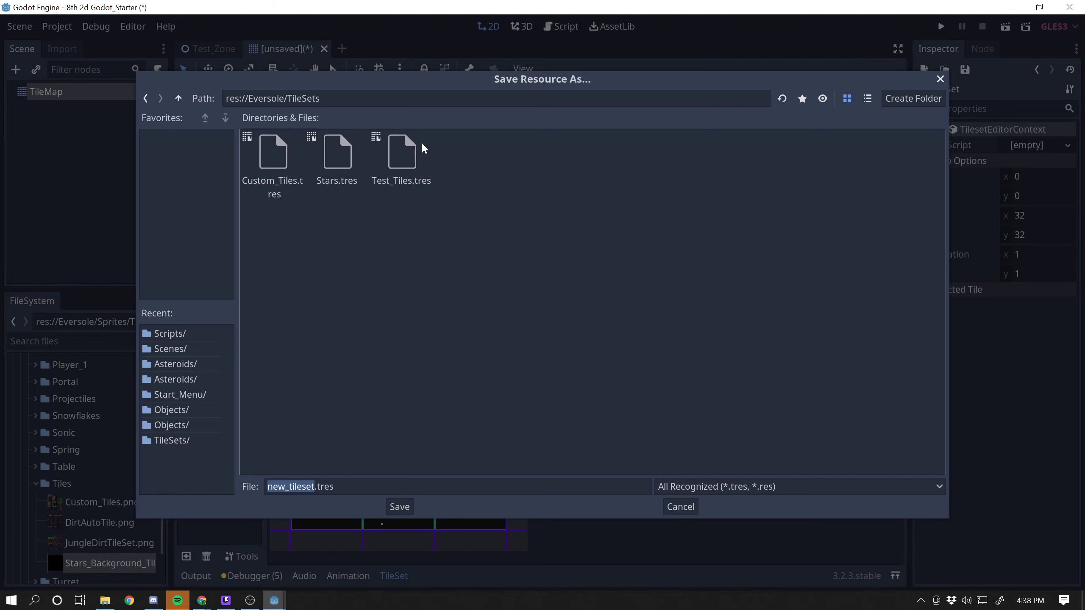
{"action": "left_click", "coordinate": [329, 168]}
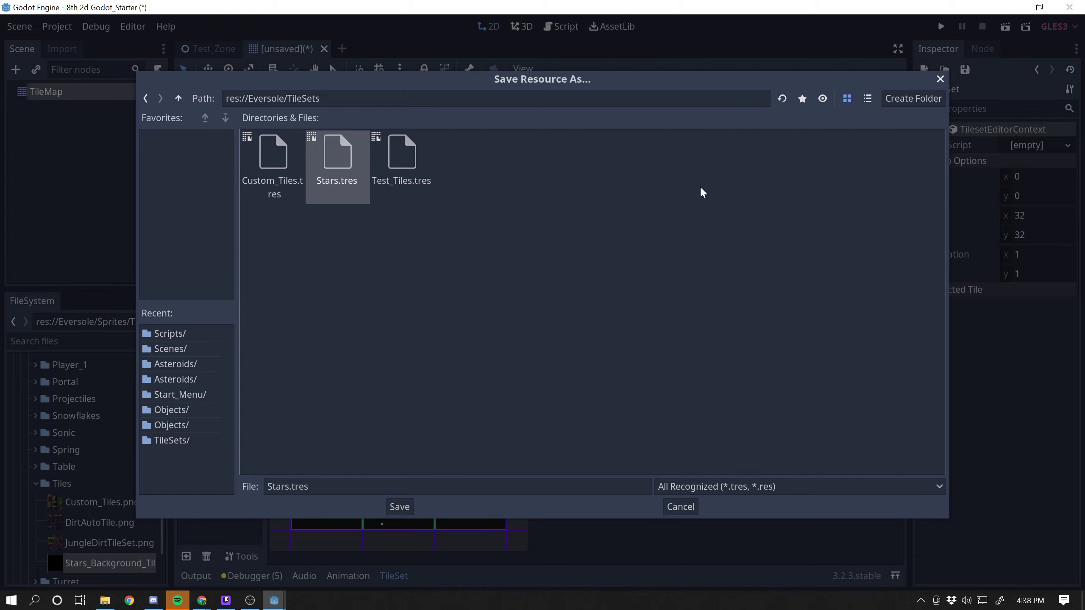
{"action": "left_click", "coordinate": [940, 79]}
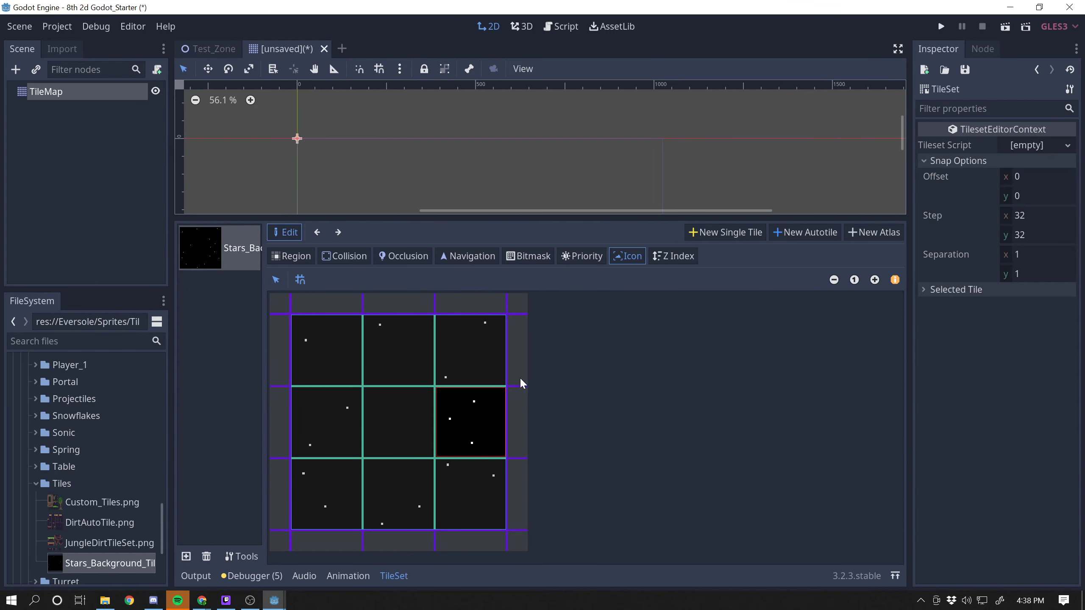
Step: Close the unsaved TileMap scene without saving it and widen the 2D view by narrowing the Inspector
{"action": "left_click", "coordinate": [324, 49]}
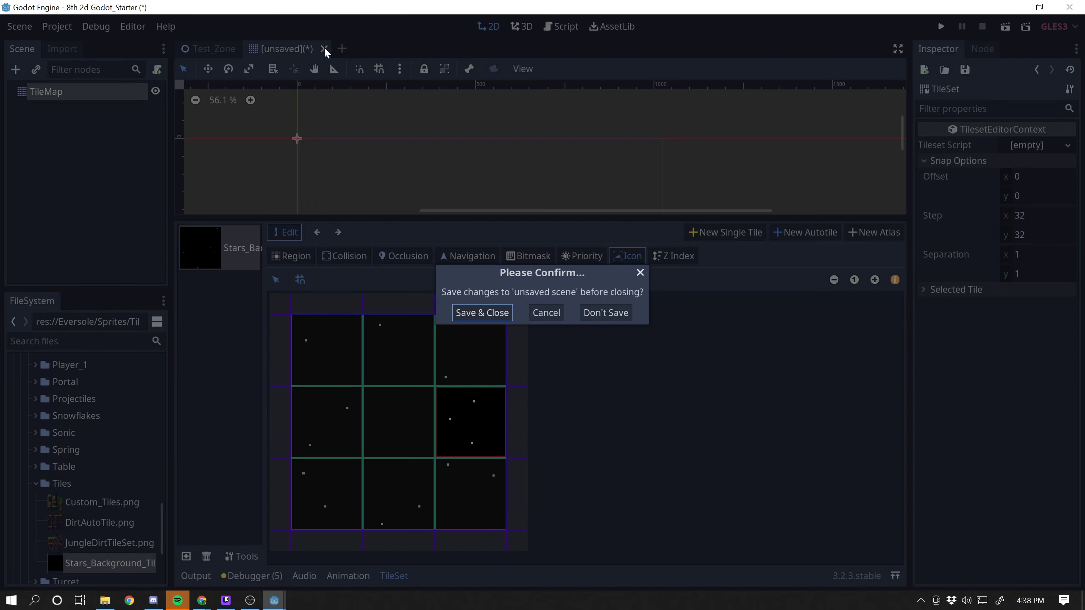
{"action": "left_click", "coordinate": [620, 313]}
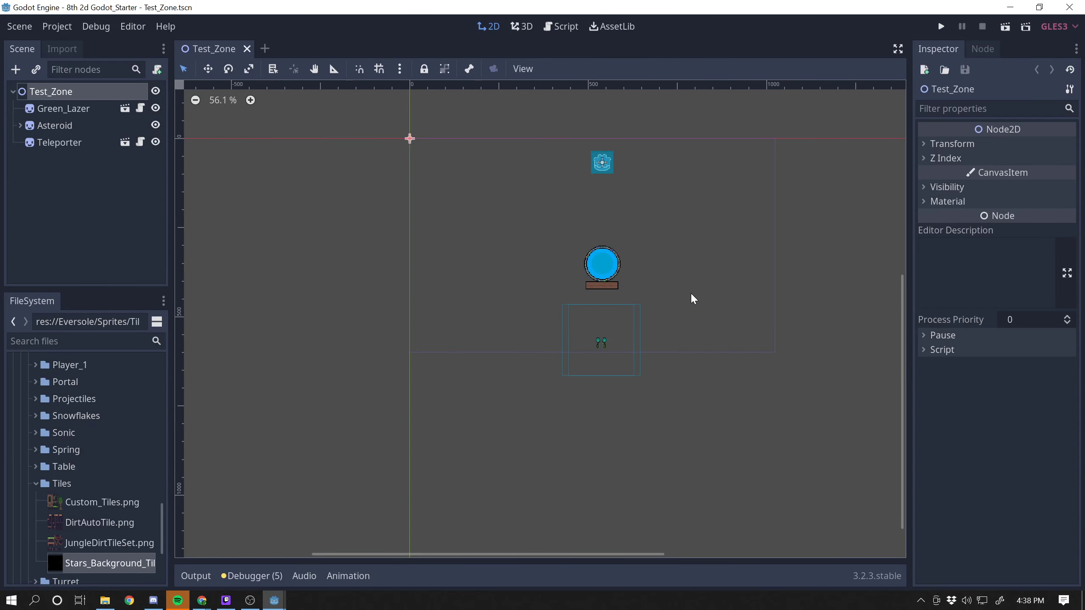
{"action": "left_click_drag", "start_coordinate": [906, 294], "coordinate": [955, 289]}
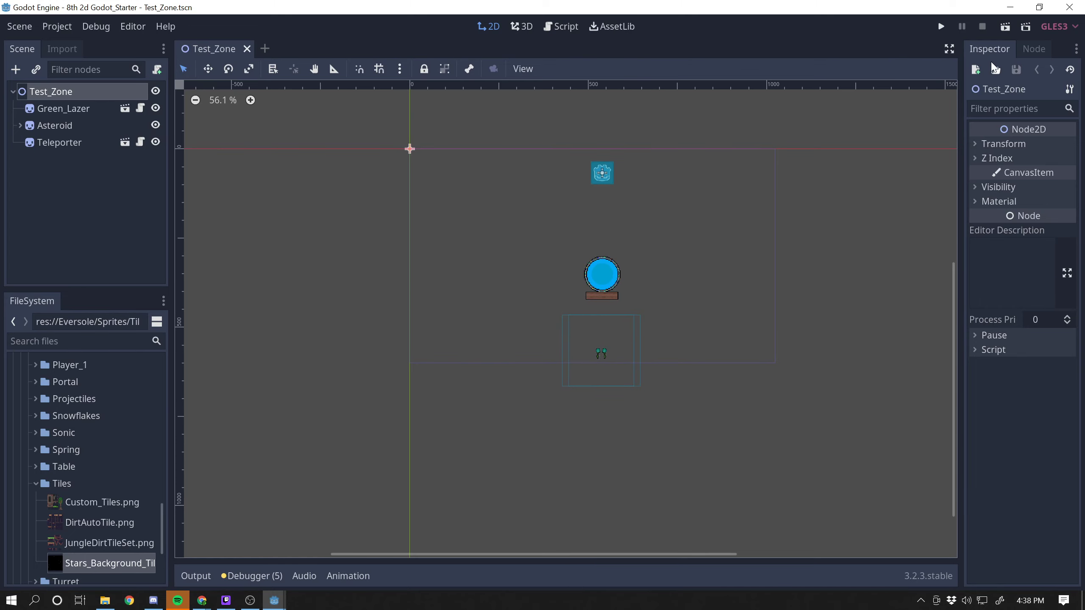
Step: Run the Test_Zone scene to view it in the game window, close the game and shrink the Output area
{"action": "left_click", "coordinate": [1006, 26]}
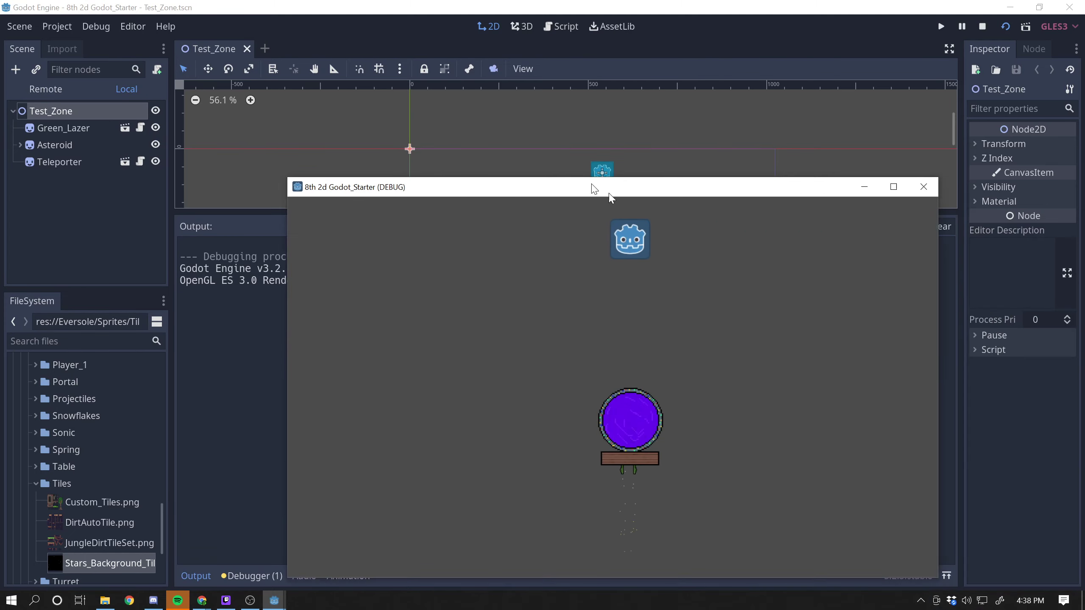
{"action": "left_click_drag", "start_coordinate": [592, 187], "coordinate": [489, 130]}
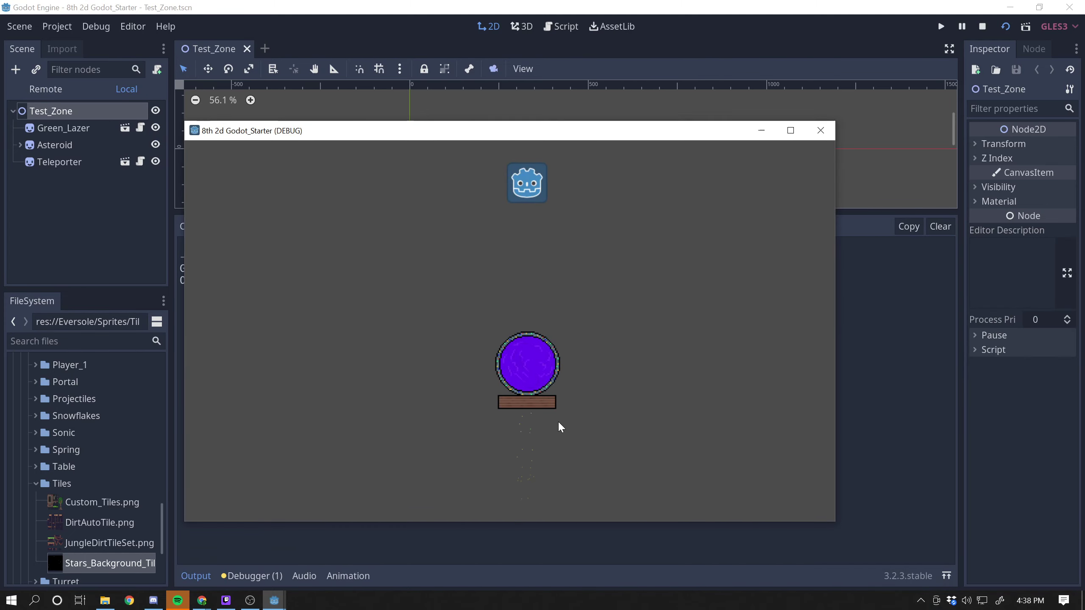
{"action": "left_click", "coordinate": [821, 130]}
{"action": "left_click_drag", "start_coordinate": [619, 213], "coordinate": [634, 455]}
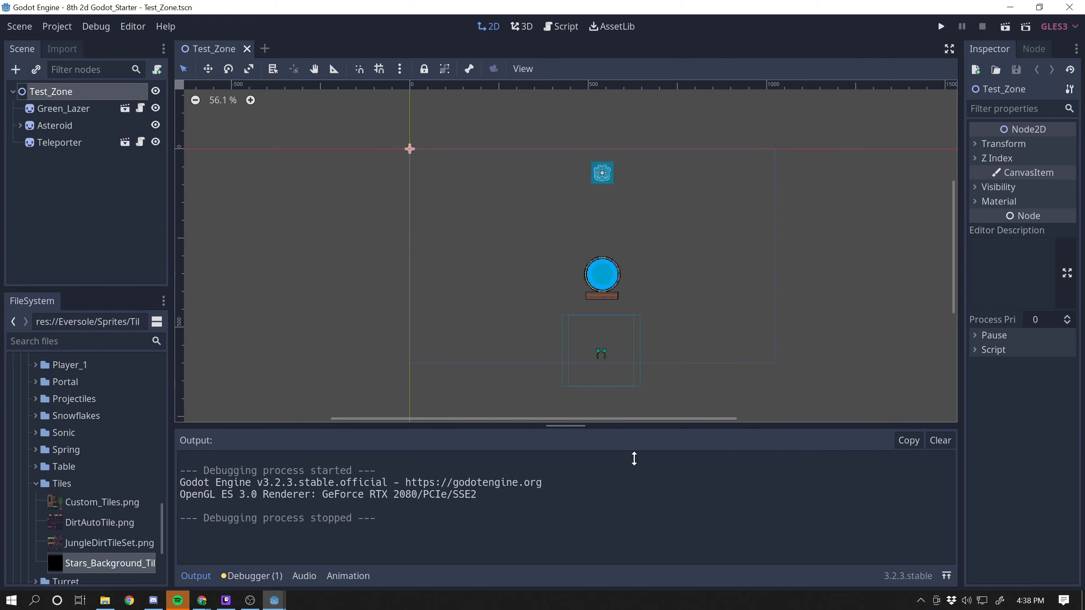
Step: Add a TileMap node as a child of the Test_Zone root node
{"action": "left_click", "coordinate": [112, 254]}
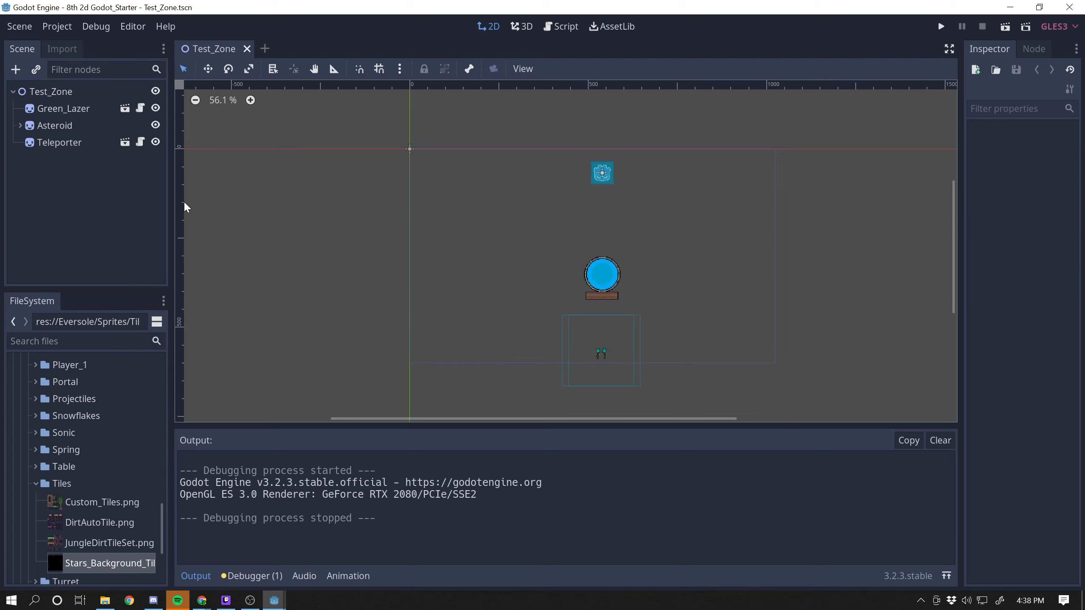
{"action": "left_click", "coordinate": [75, 92]}
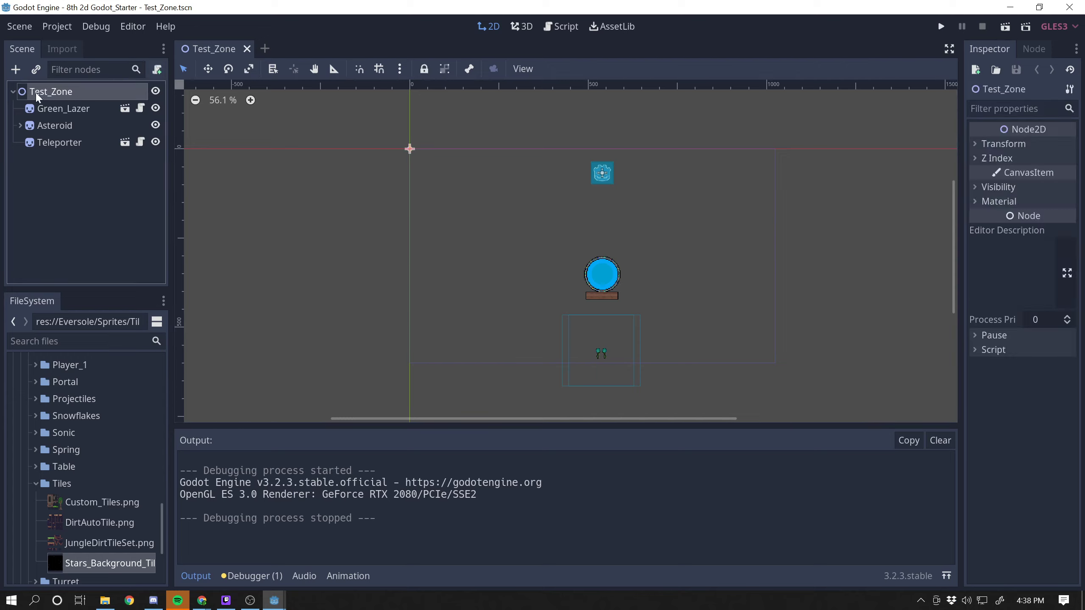
{"action": "left_click", "coordinate": [21, 70]}
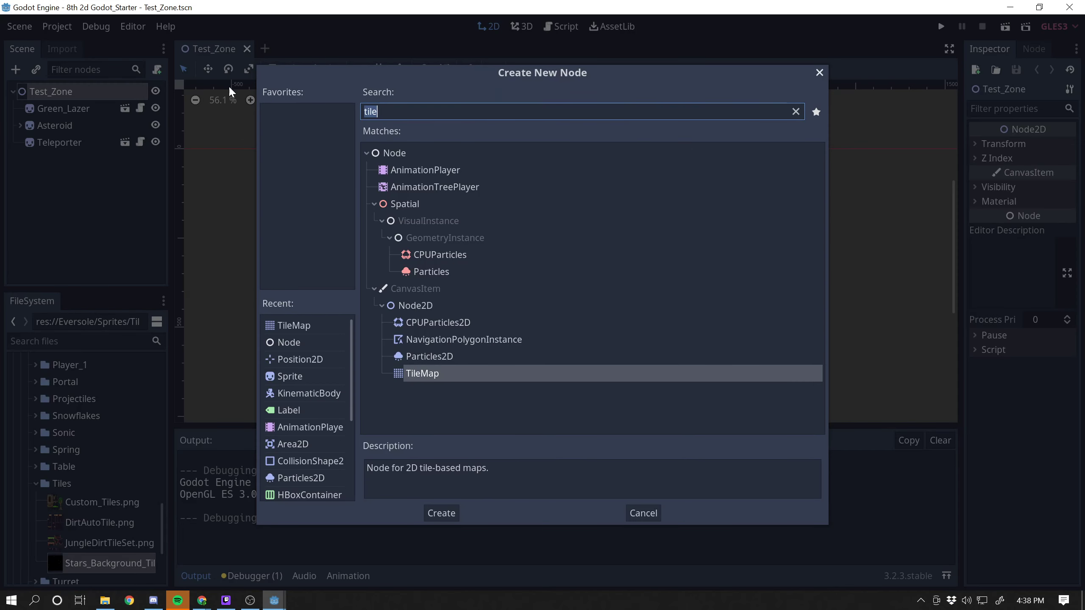
{"action": "left_click", "coordinate": [427, 376]}
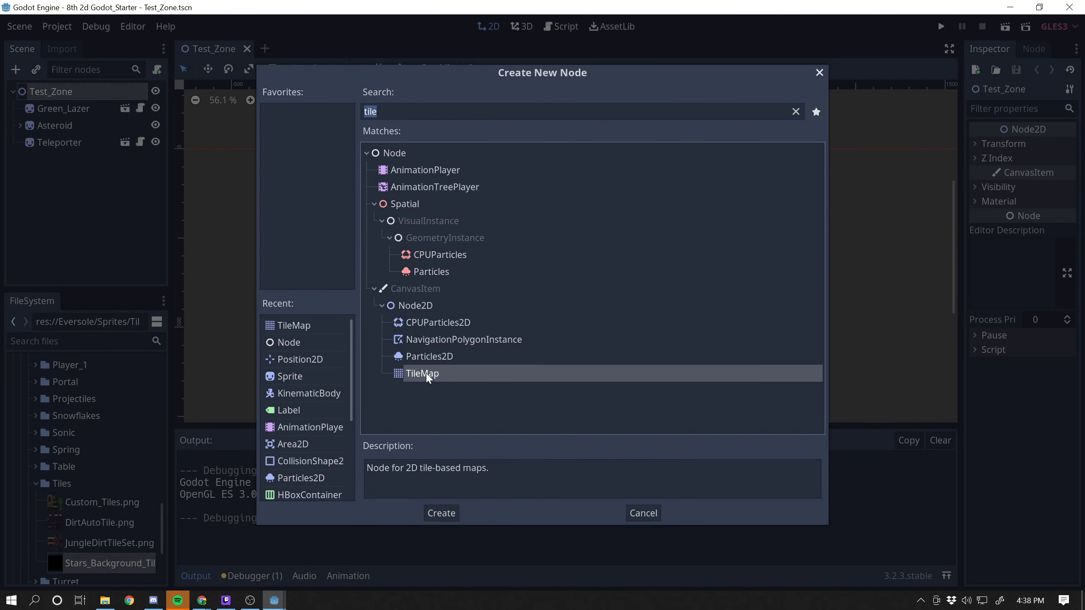
{"action": "left_click", "coordinate": [440, 513]}
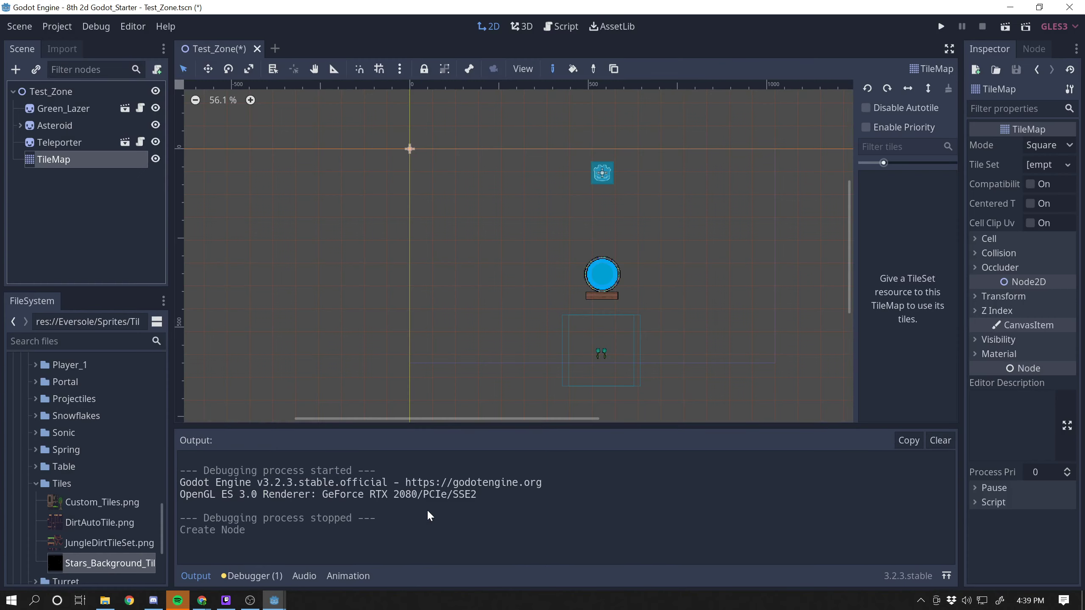
Step: Rename the TileMap node to Stars_Background
{"action": "double_click", "coordinate": [68, 162]}
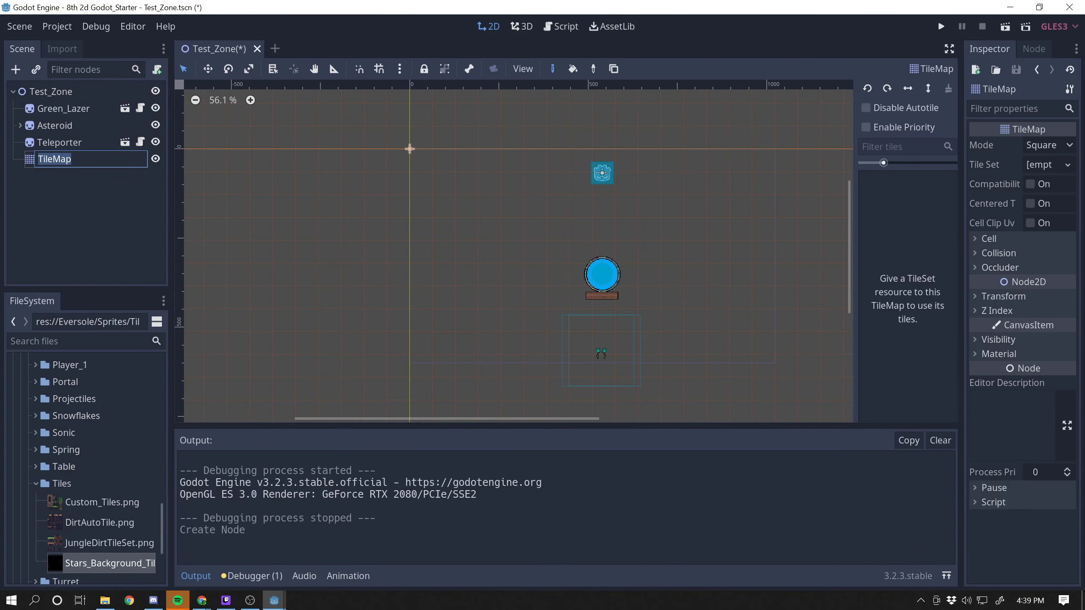
{"action": "type", "text": "Stars_b"}
{"action": "key", "text": "BackSpace"}
{"action": "type", "text": "Background"}
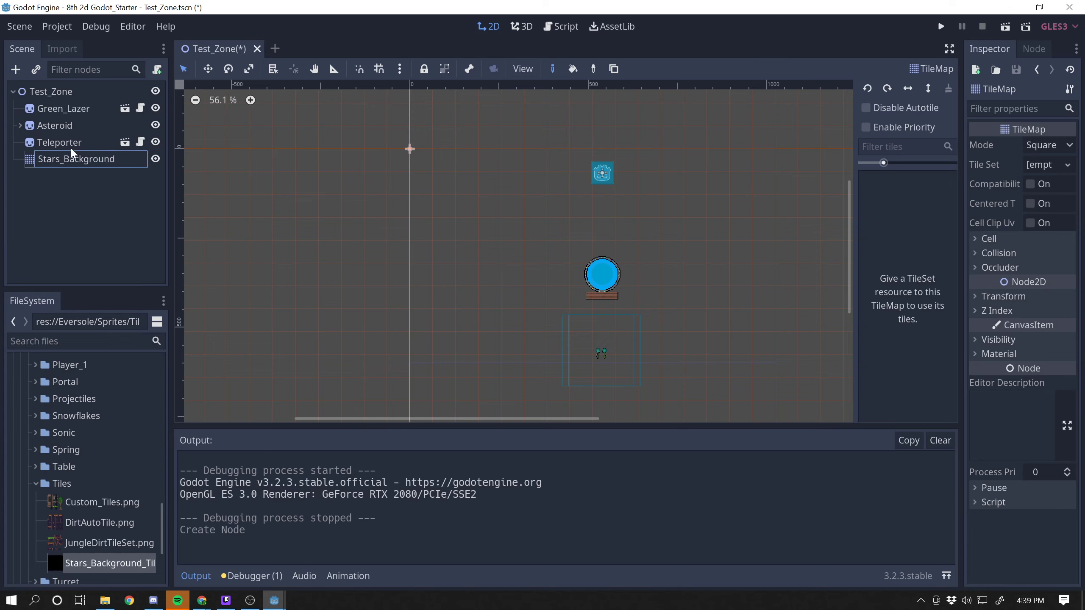
{"action": "left_click", "coordinate": [110, 254]}
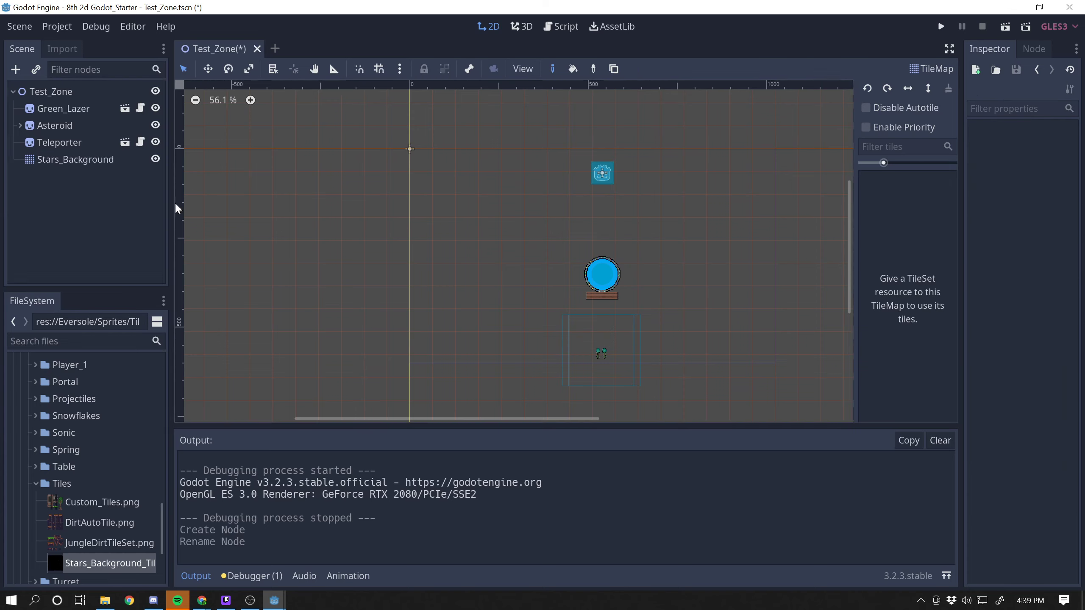
Step: Move the Stars_Background node up the scene tree so it is the first child of Test_Zone, above Green_Lazer
{"action": "left_click", "coordinate": [86, 159]}
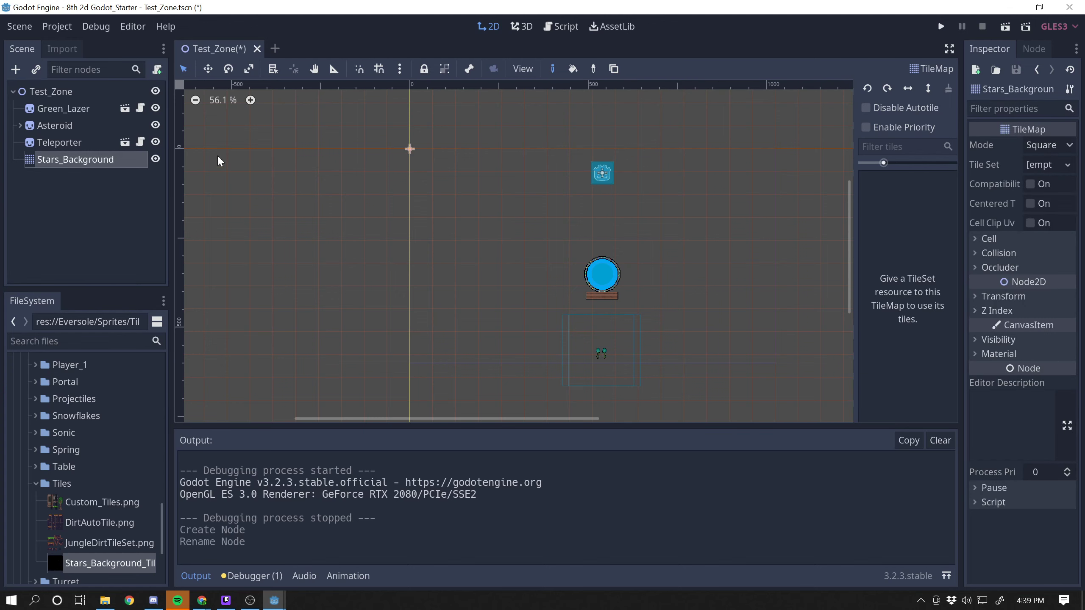
{"action": "left_click", "coordinate": [95, 212]}
{"action": "left_click", "coordinate": [64, 161]}
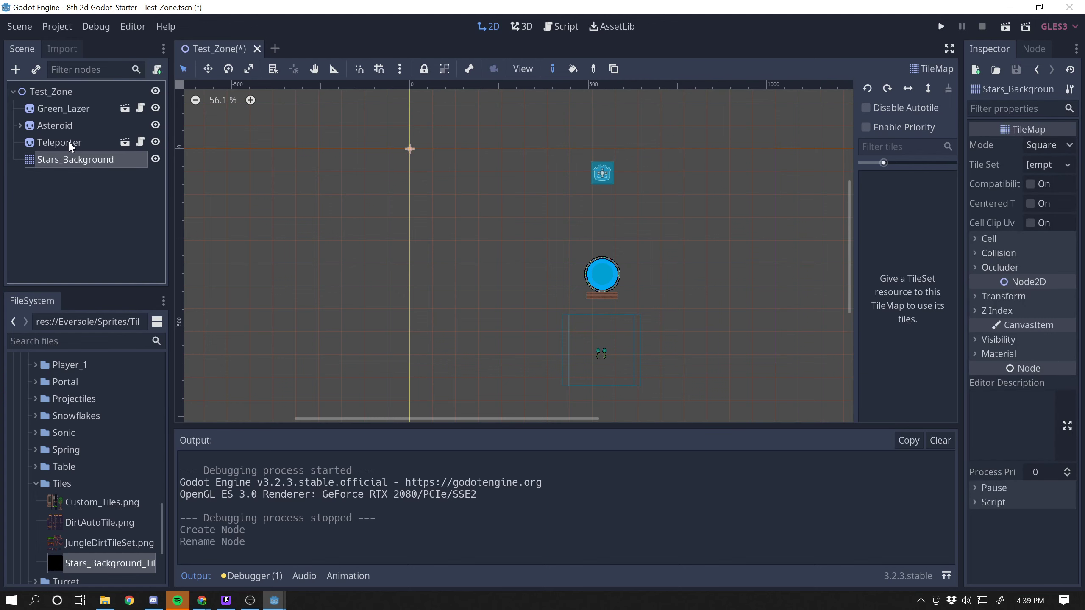
{"action": "right_click", "coordinate": [58, 164]}
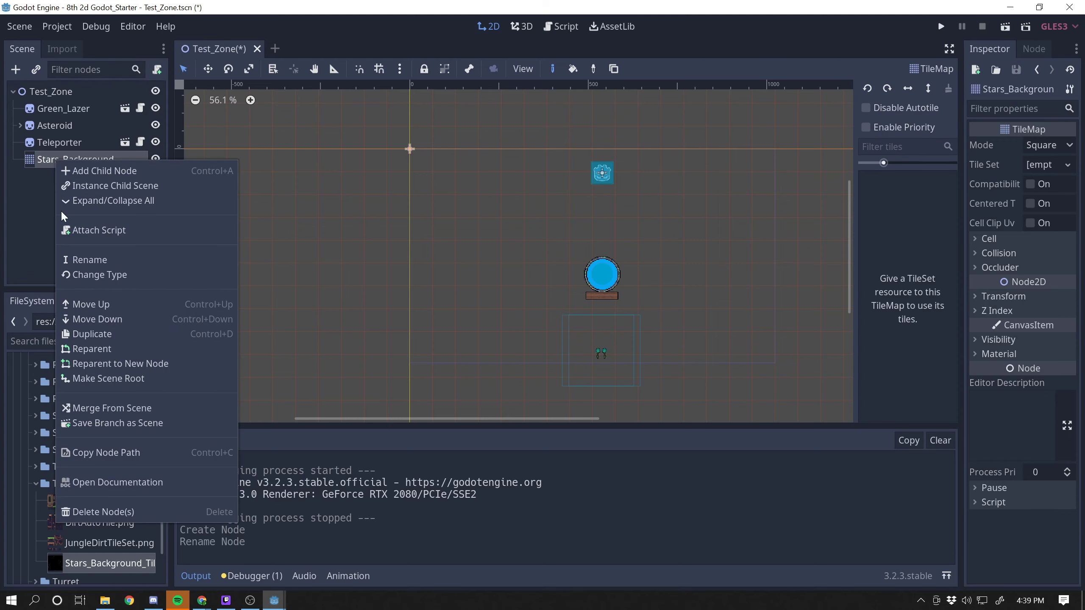
{"action": "left_click", "coordinate": [104, 305]}
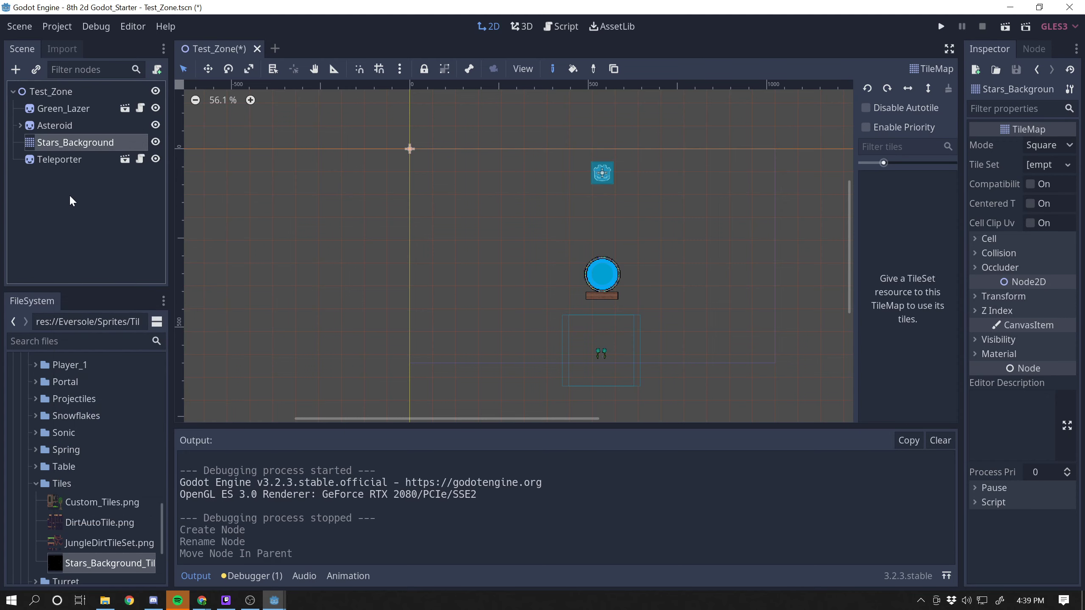
{"action": "right_click", "coordinate": [91, 144]}
{"action": "left_click", "coordinate": [137, 283]}
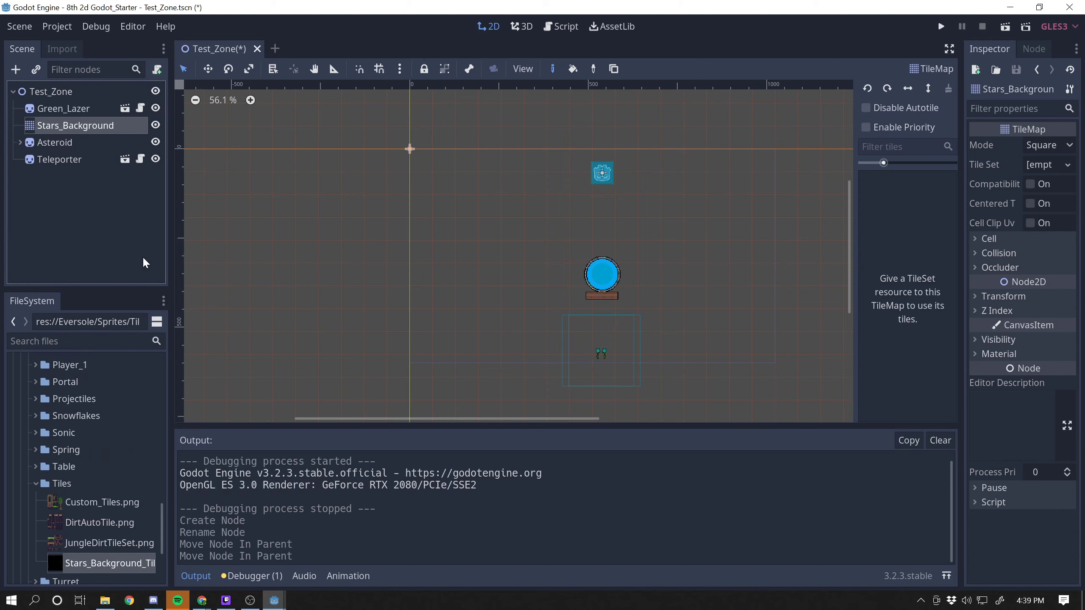
{"action": "right_click", "coordinate": [79, 130]}
{"action": "left_click", "coordinate": [121, 266]}
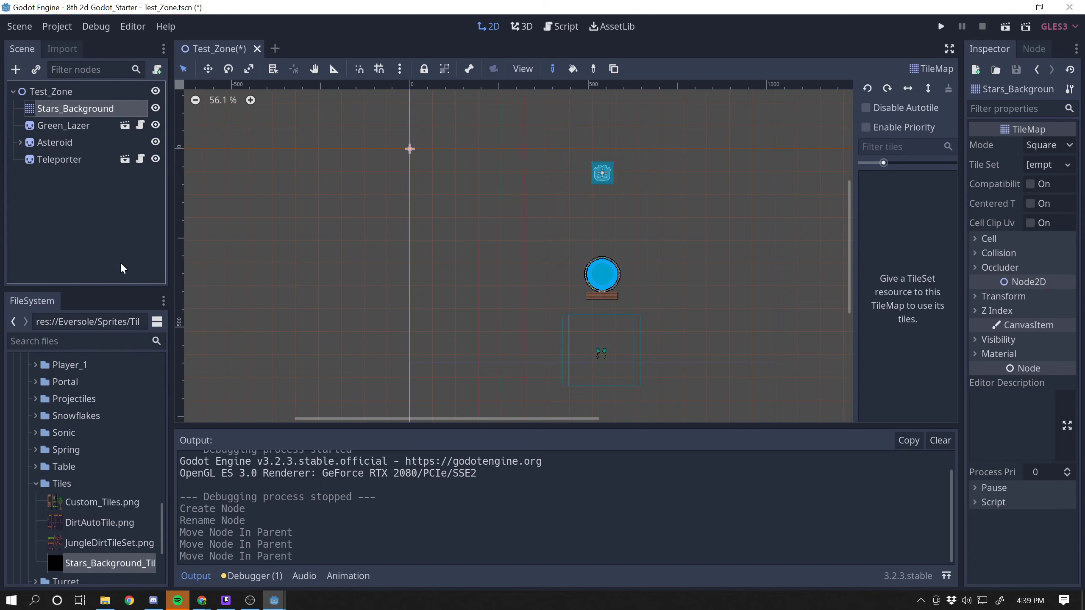
{"action": "left_click", "coordinate": [84, 190]}
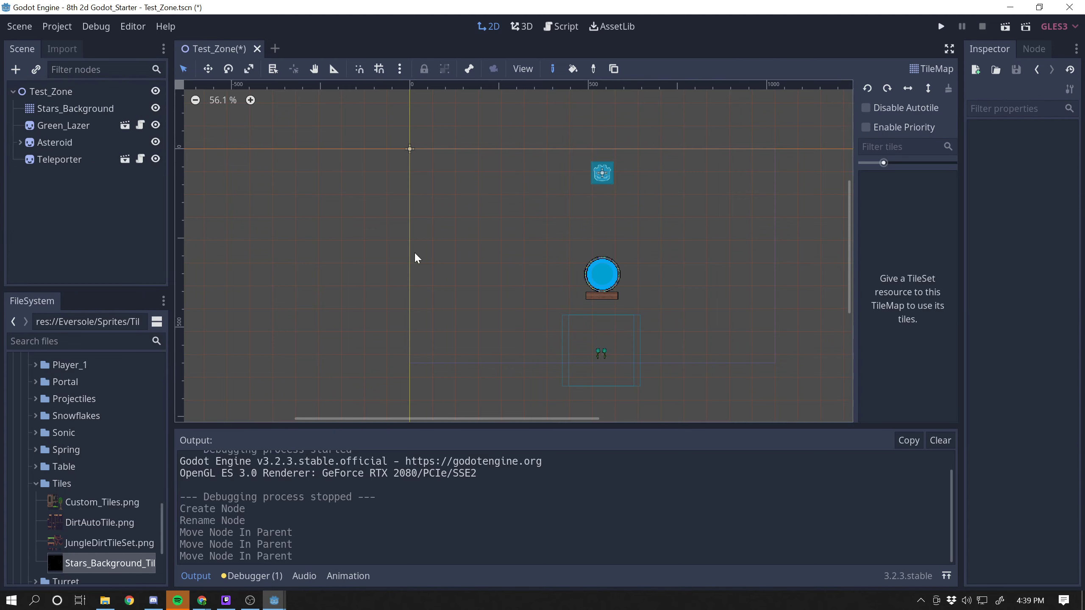
Step: Load Stars.tres from Eversole/TileSets as the tile set of the Stars_Background node
{"action": "left_click", "coordinate": [83, 110]}
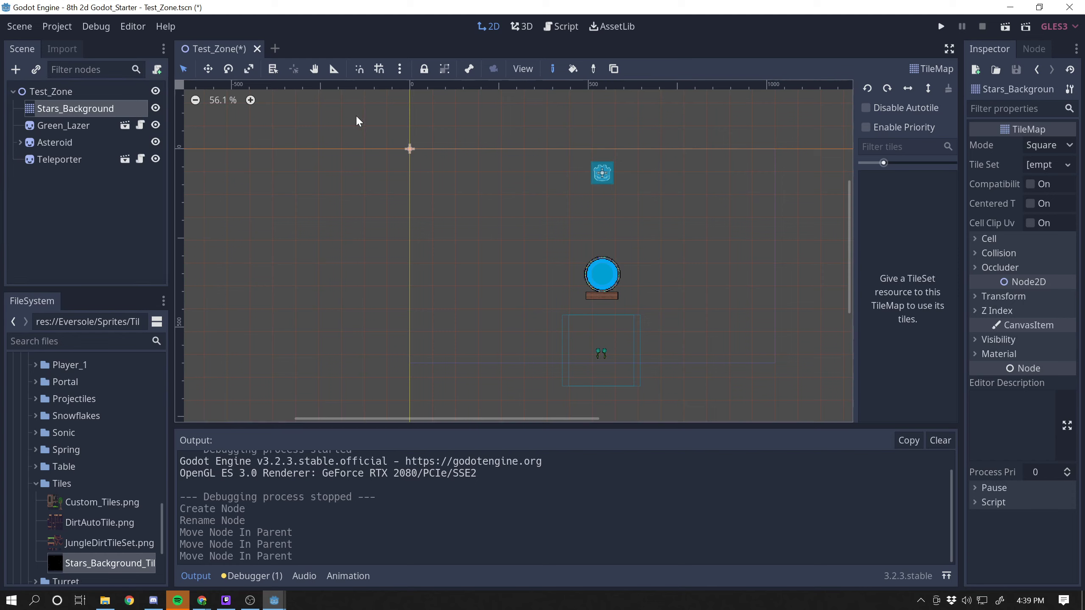
{"action": "left_click_drag", "start_coordinate": [962, 171], "coordinate": [854, 171]}
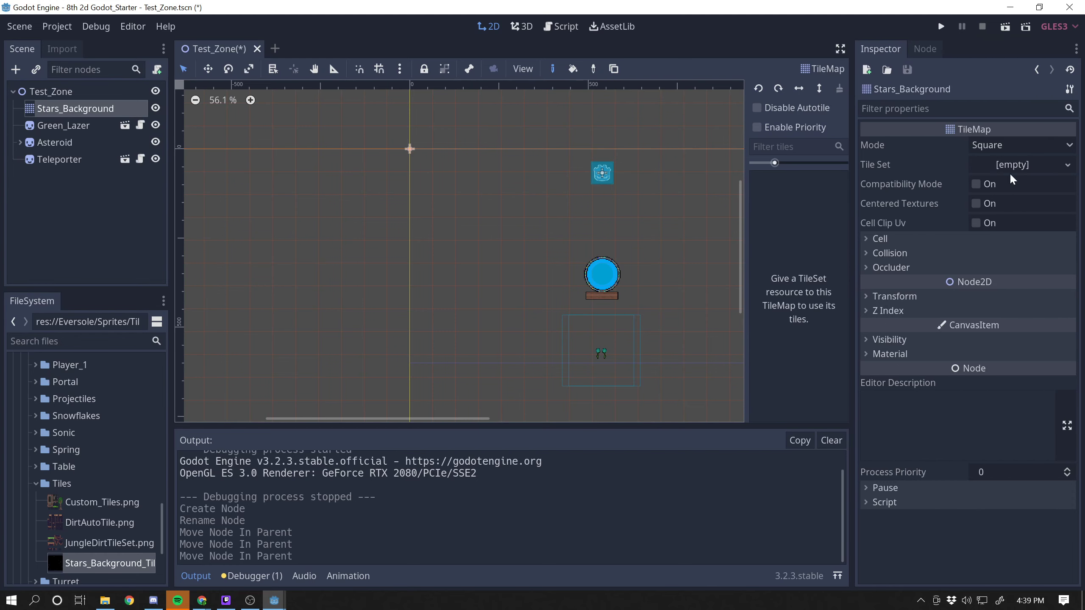
{"action": "left_click", "coordinate": [1035, 165]}
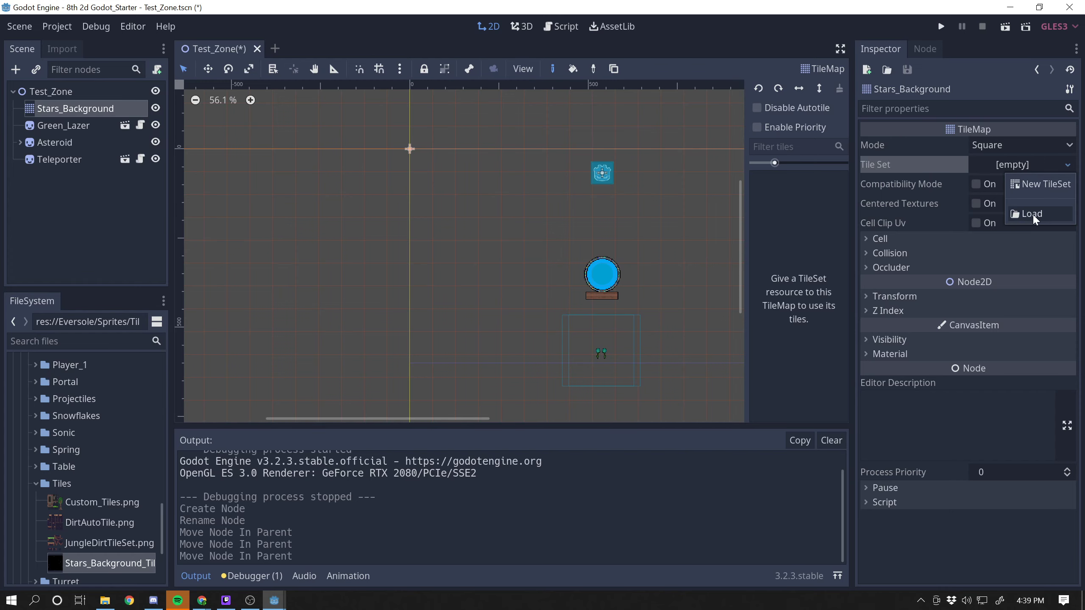
{"action": "left_click", "coordinate": [1033, 214]}
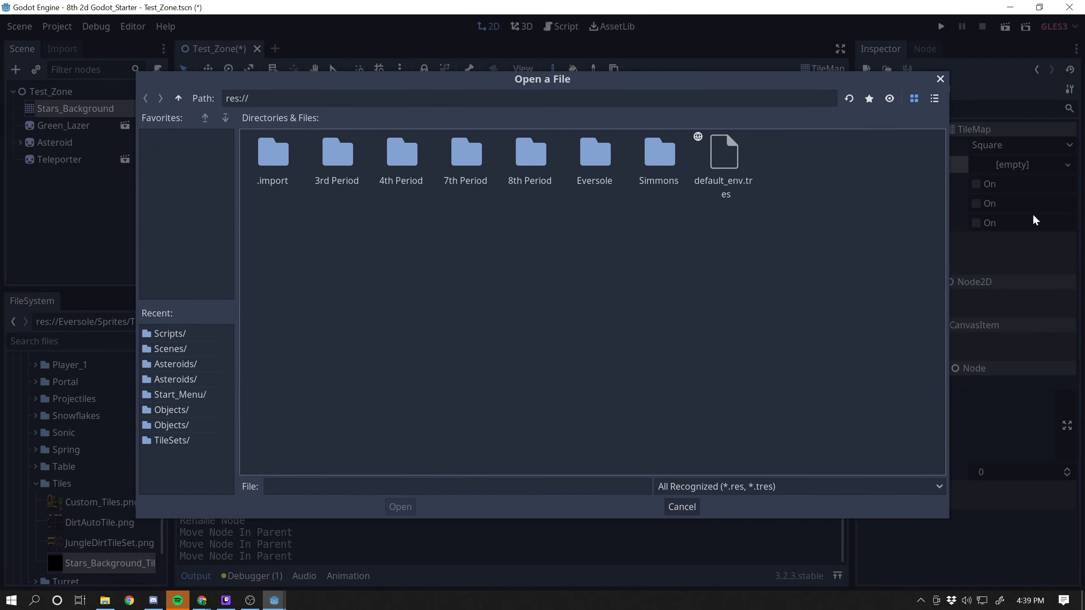
{"action": "double_click", "coordinate": [591, 156]}
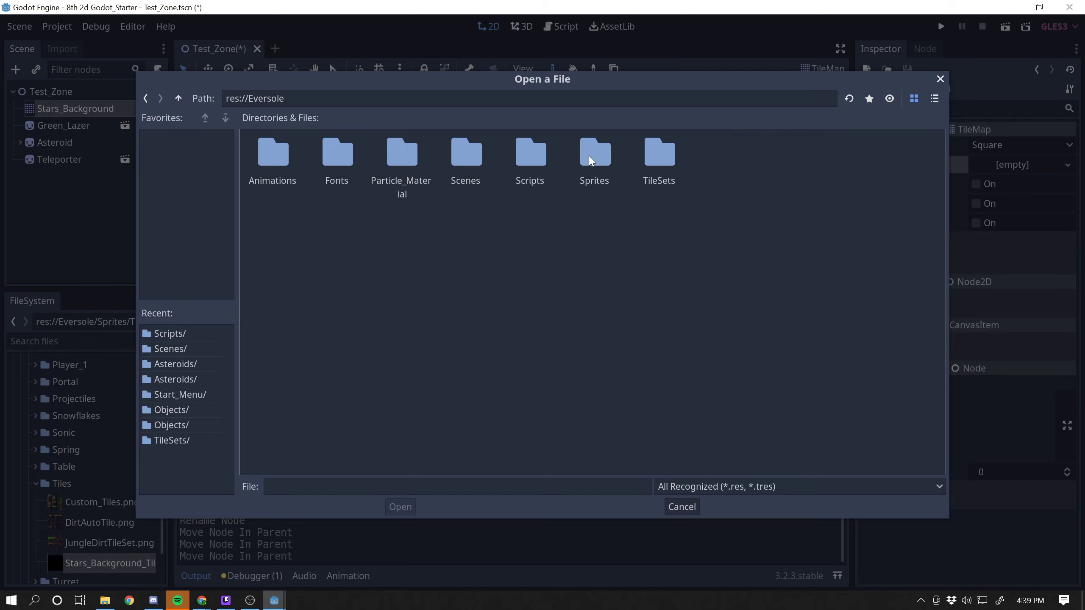
{"action": "double_click", "coordinate": [669, 163]}
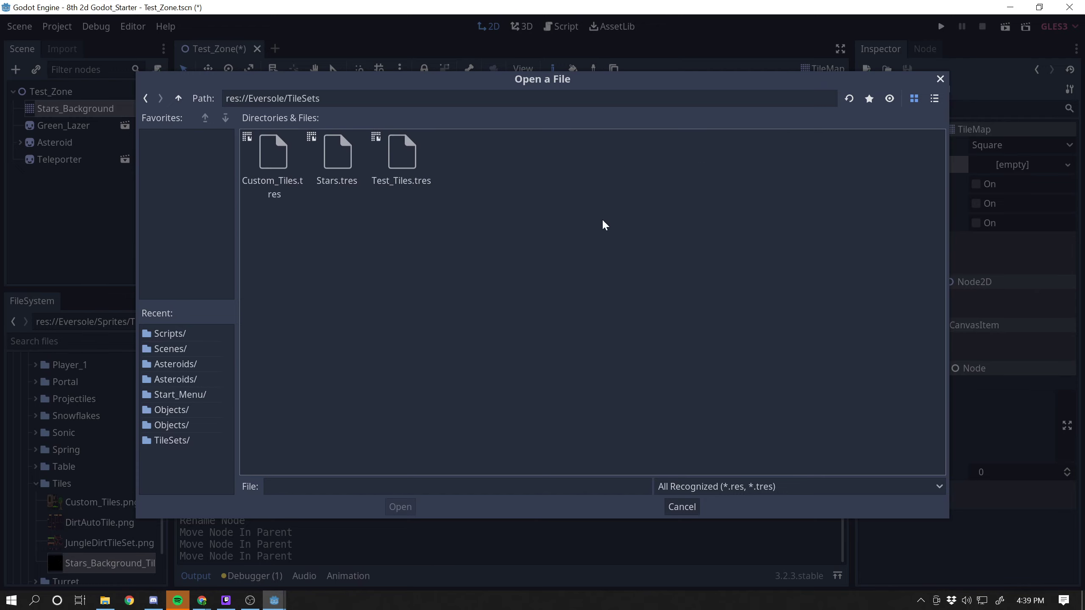
{"action": "left_click", "coordinate": [341, 176]}
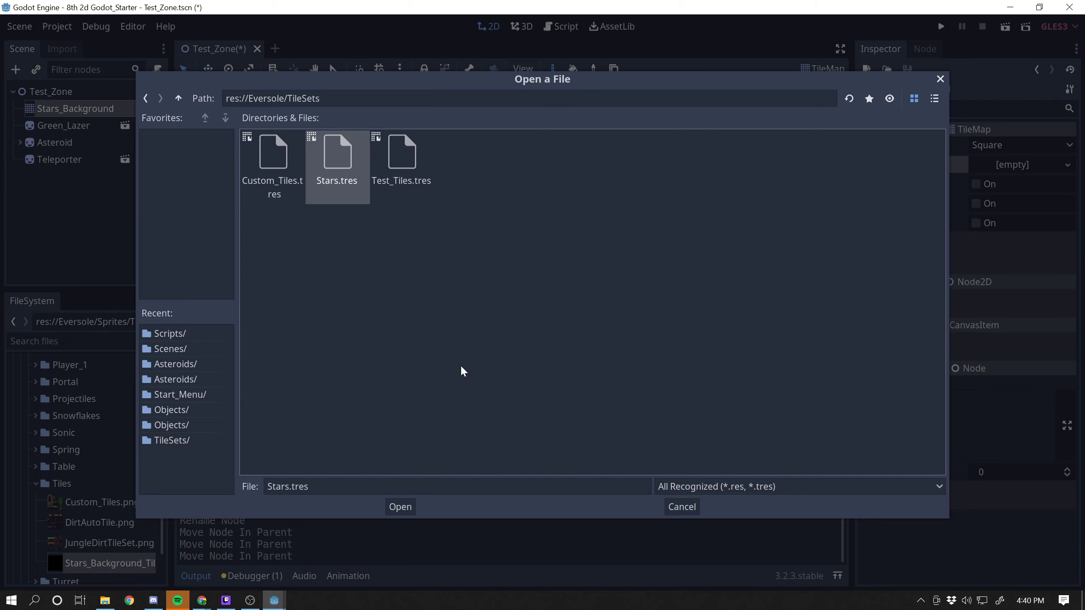
{"action": "left_click", "coordinate": [402, 508]}
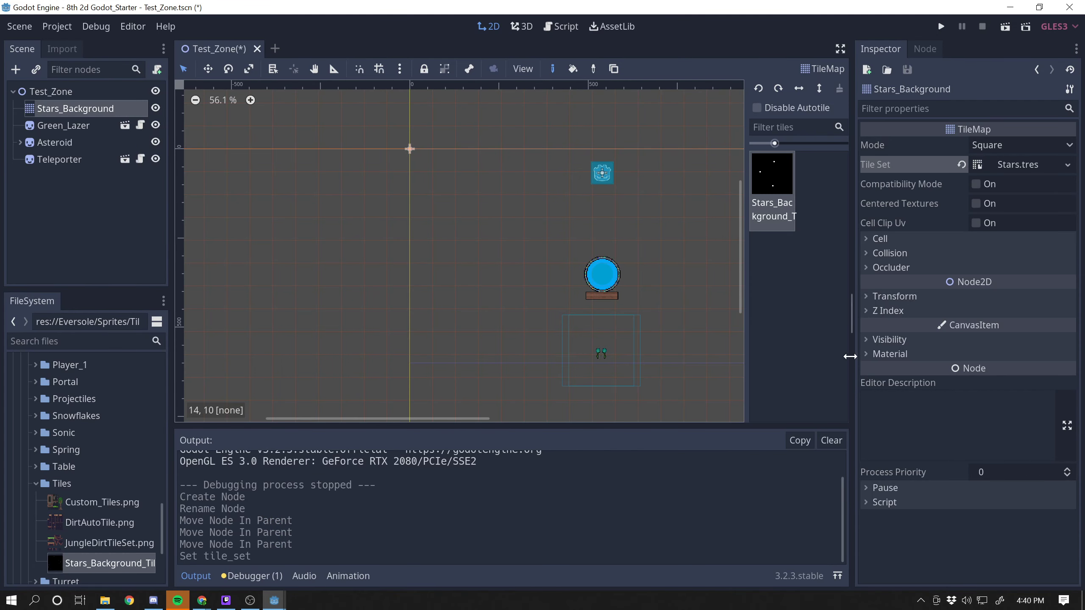
{"action": "left_click_drag", "start_coordinate": [853, 356], "coordinate": [963, 356]}
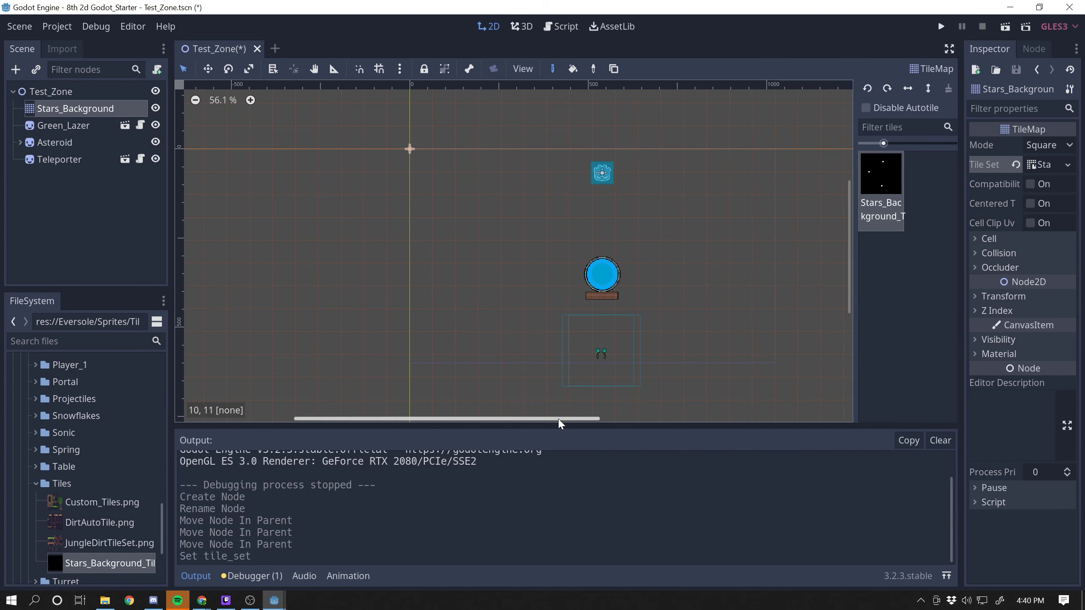
Step: Set the cell size of the Stars_Background tile map to 32 by 32
{"action": "left_click_drag", "start_coordinate": [558, 417], "coordinate": [594, 417]}
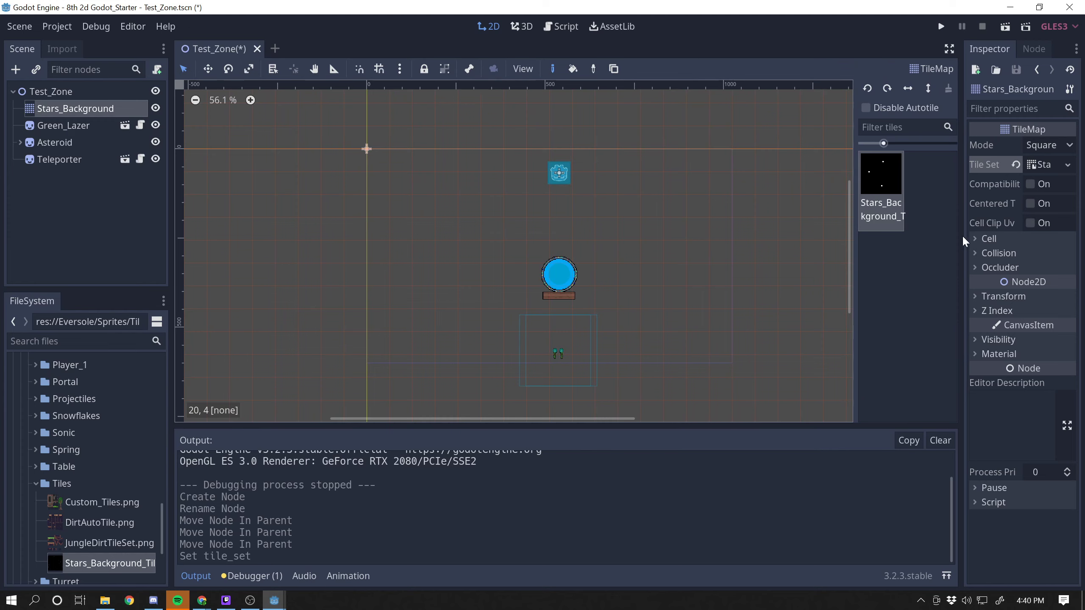
{"action": "left_click_drag", "start_coordinate": [962, 236], "coordinate": [897, 240]}
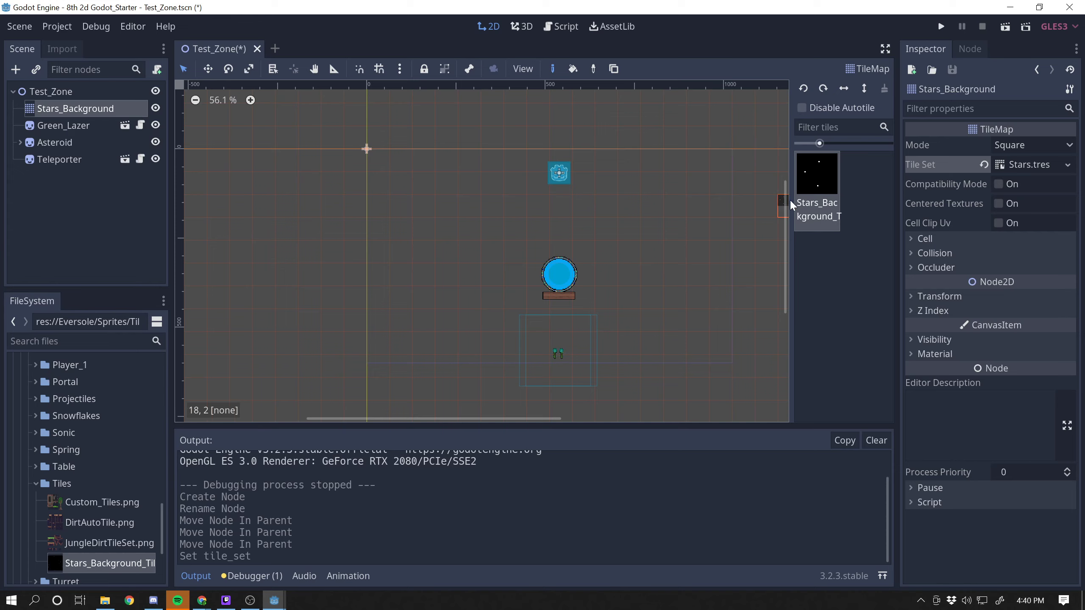
{"action": "left_click", "coordinate": [914, 240]}
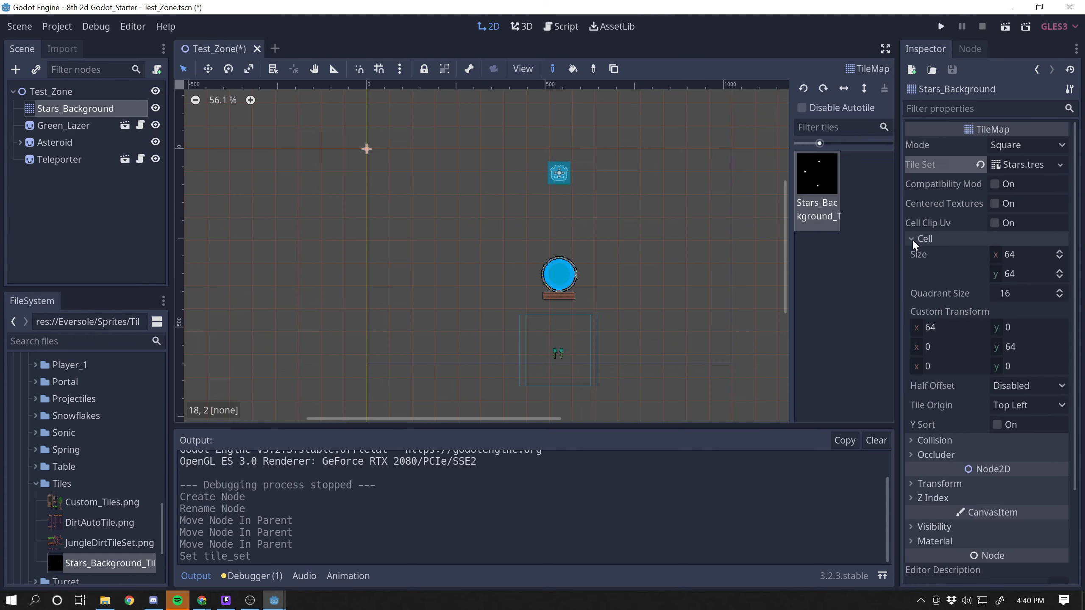
{"action": "left_click", "coordinate": [1026, 254]}
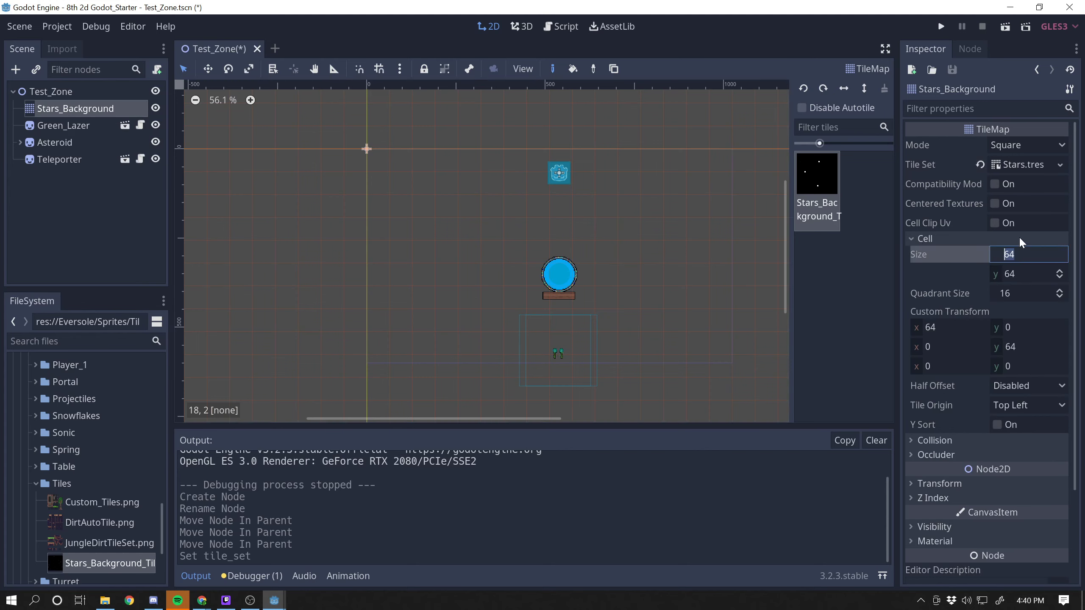
{"action": "type", "text": "32"}
{"action": "key", "text": "Tab"}
{"action": "type", "text": "32"}
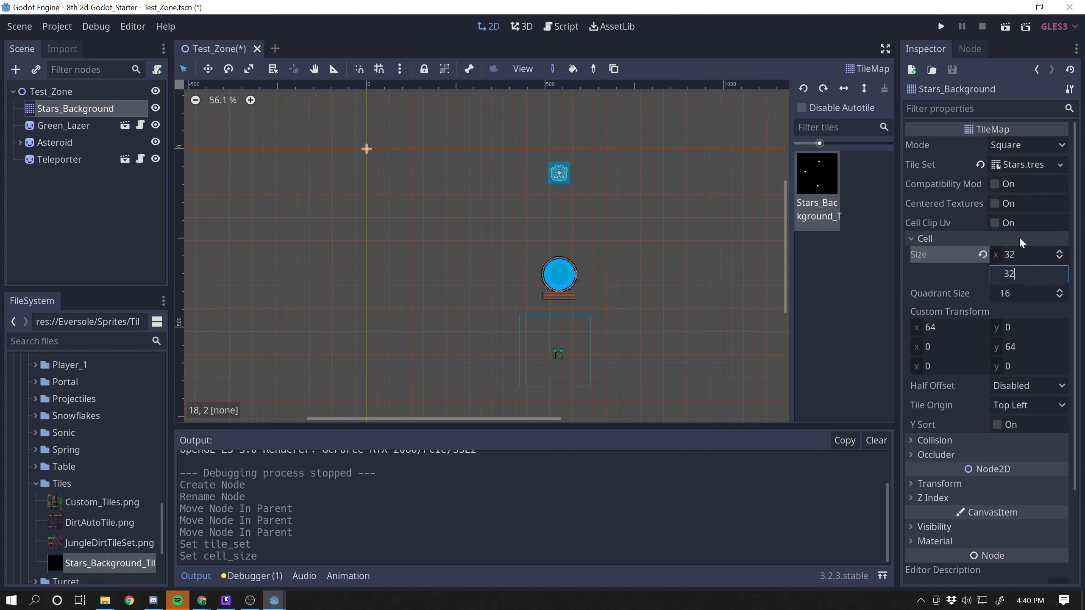
{"action": "key", "text": "Return"}
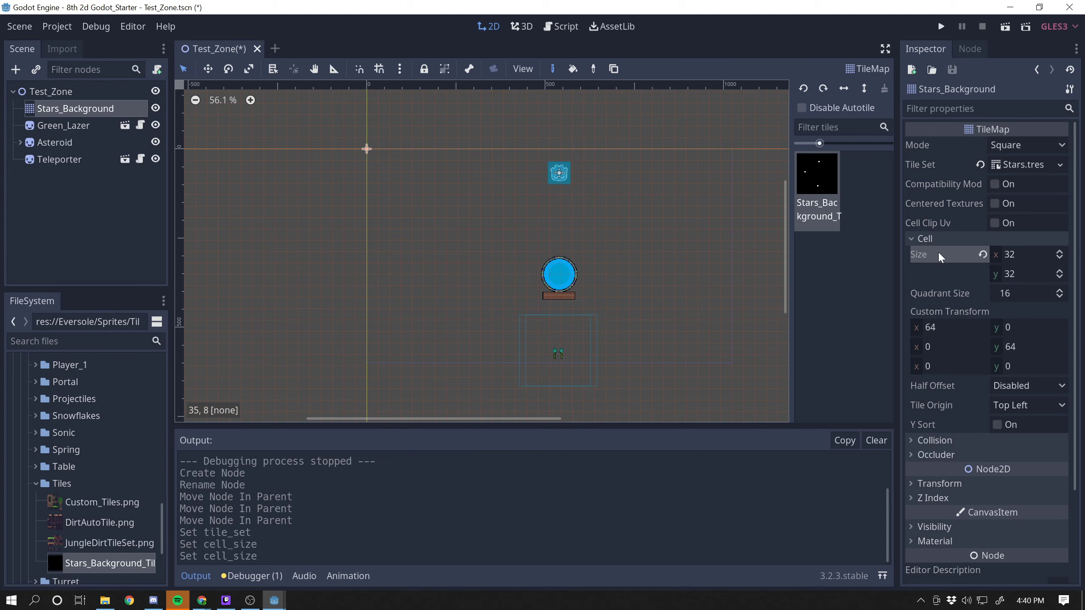
{"action": "left_click", "coordinate": [909, 239]}
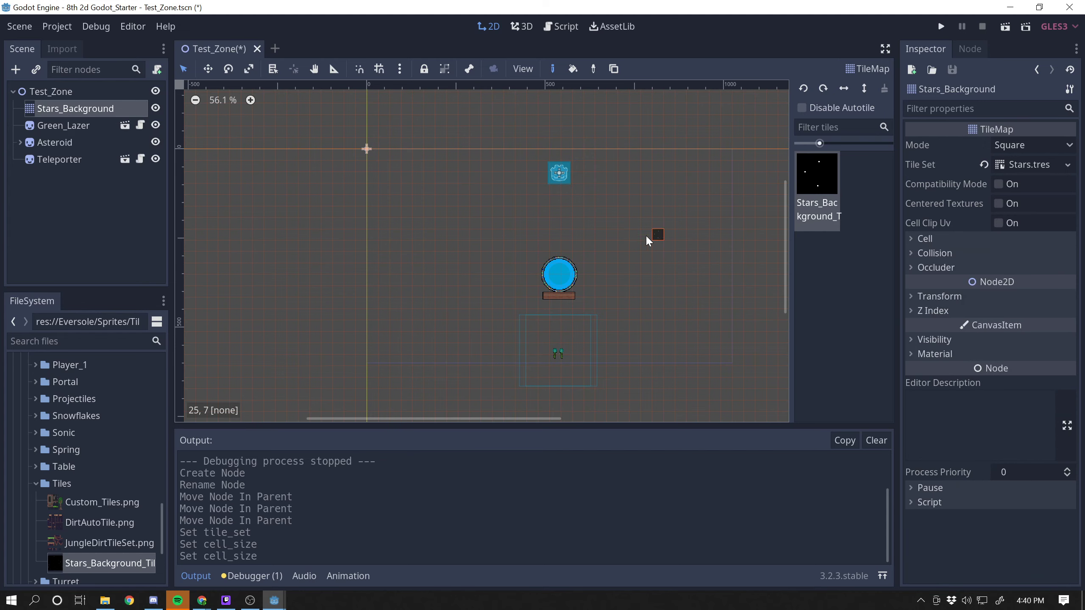
Step: Paint a solid freehand block of star tiles between the scene origin and the Teleporter area, then undo the painting
{"action": "left_click", "coordinate": [411, 225]}
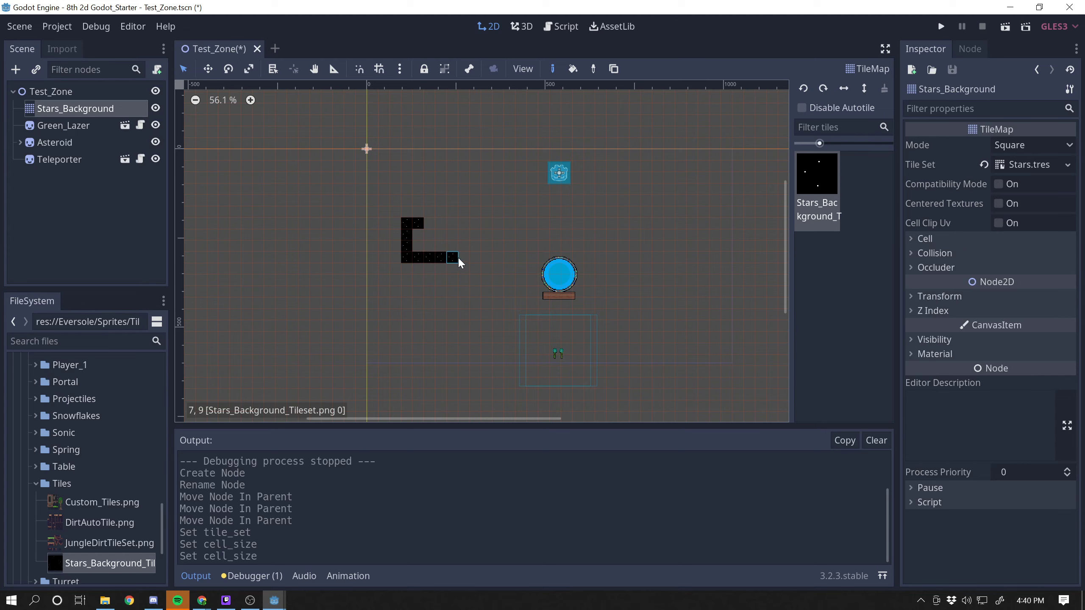
{"action": "mouse_move", "coordinate": [457, 256]}
{"action": "left_mouse_down"}
{"action": "mouse_move", "coordinate": [457, 235]}
{"action": "mouse_move", "coordinate": [441, 245]}
{"action": "mouse_move", "coordinate": [483, 231]}
{"action": "mouse_move", "coordinate": [476, 256]}
{"action": "mouse_move", "coordinate": [446, 268]}
{"action": "mouse_move", "coordinate": [406, 264]}
{"action": "mouse_move", "coordinate": [400, 241]}
{"action": "left_mouse_up"}
{"action": "mouse_move", "coordinate": [474, 212]}
{"action": "left_mouse_down"}
{"action": "mouse_move", "coordinate": [497, 191]}
{"action": "mouse_move", "coordinate": [439, 203]}
{"action": "mouse_move", "coordinate": [487, 174]}
{"action": "mouse_move", "coordinate": [451, 175]}
{"action": "mouse_move", "coordinate": [374, 217]}
{"action": "mouse_move", "coordinate": [373, 259]}
{"action": "mouse_move", "coordinate": [438, 276]}
{"action": "mouse_move", "coordinate": [488, 236]}
{"action": "mouse_move", "coordinate": [492, 286]}
{"action": "mouse_move", "coordinate": [363, 285]}
{"action": "mouse_move", "coordinate": [371, 183]}
{"action": "mouse_move", "coordinate": [351, 190]}
{"action": "left_mouse_up"}
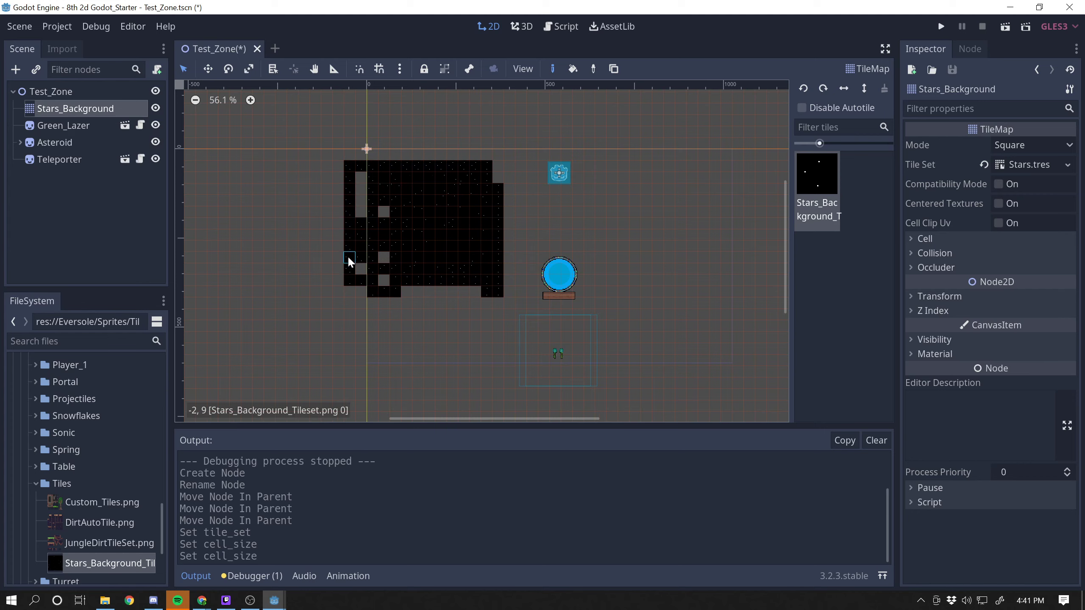
{"action": "mouse_move", "coordinate": [347, 255]}
{"action": "left_mouse_down"}
{"action": "mouse_move", "coordinate": [367, 271]}
{"action": "mouse_move", "coordinate": [383, 245]}
{"action": "left_mouse_up"}
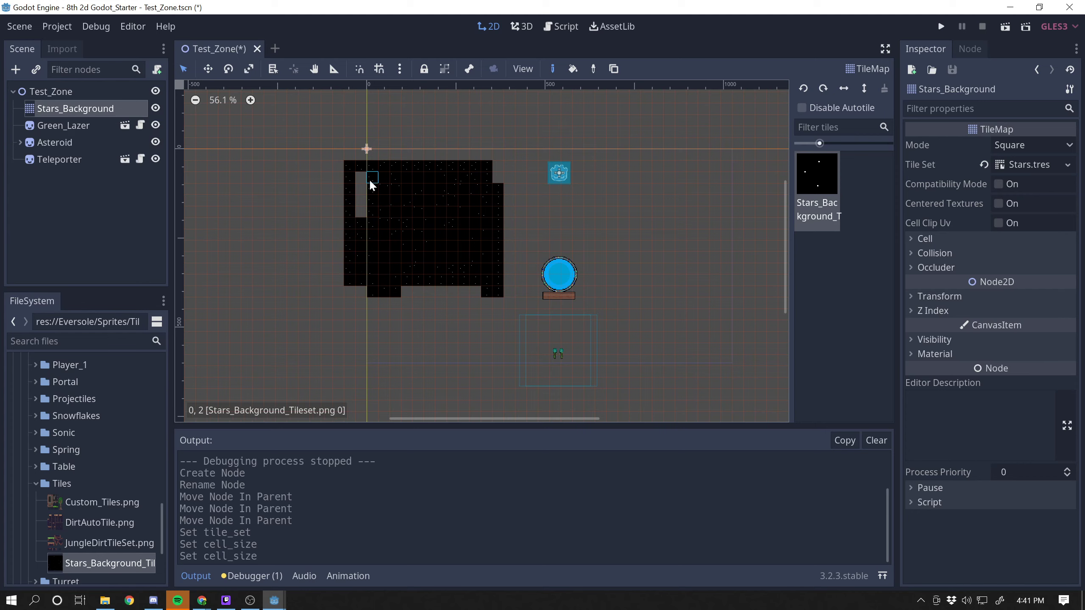
{"action": "left_click_drag", "start_coordinate": [369, 180], "coordinate": [362, 226]}
{"action": "mouse_move", "coordinate": [353, 295]}
{"action": "left_mouse_down"}
{"action": "mouse_move", "coordinate": [478, 292]}
{"action": "mouse_move", "coordinate": [517, 256]}
{"action": "mouse_move", "coordinate": [510, 243]}
{"action": "left_mouse_up"}
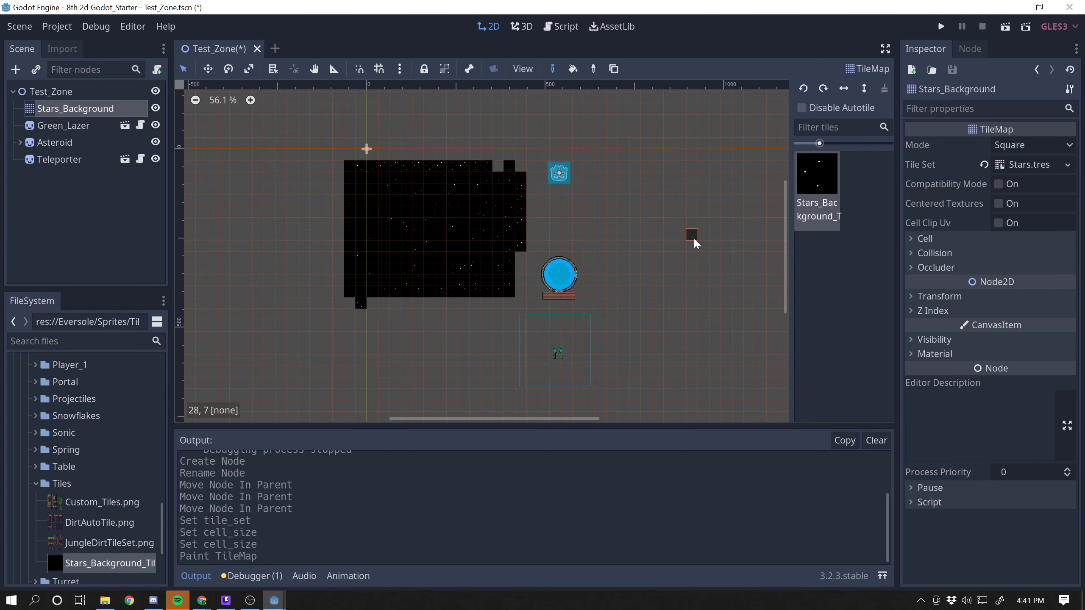
{"action": "key", "text": "ctrl+z"}
Step: Place single star tiles far outside the game objects, marking the lower-right, lower-left and upper-left corners of a large rectangular area
{"action": "scroll", "coordinate": [647, 272], "scroll_direction": "down", "scroll_amount": 3}
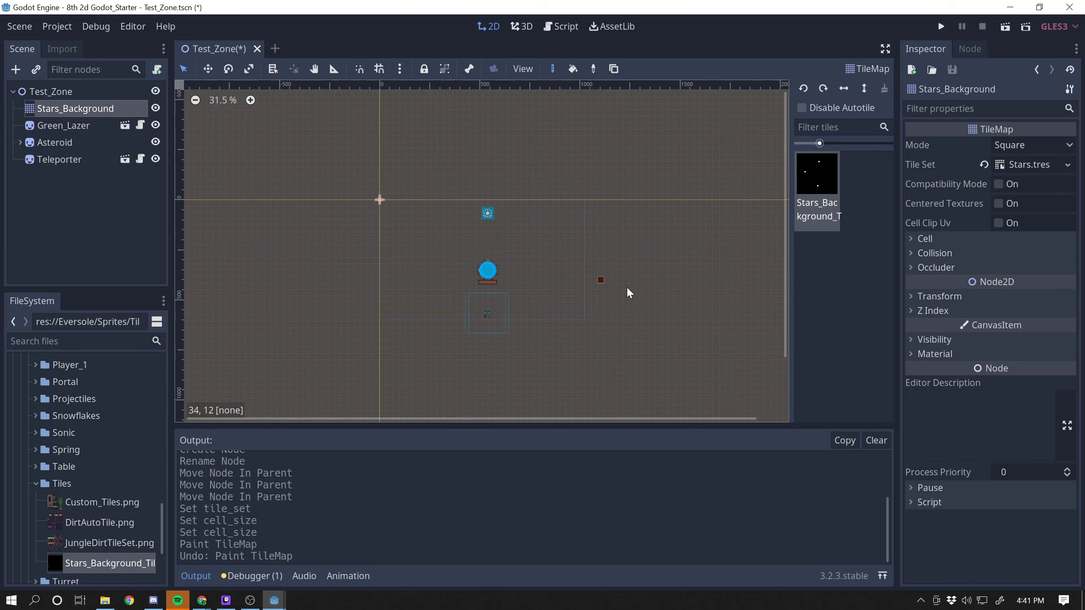
{"action": "scroll", "coordinate": [628, 289], "scroll_direction": "down", "scroll_amount": 2}
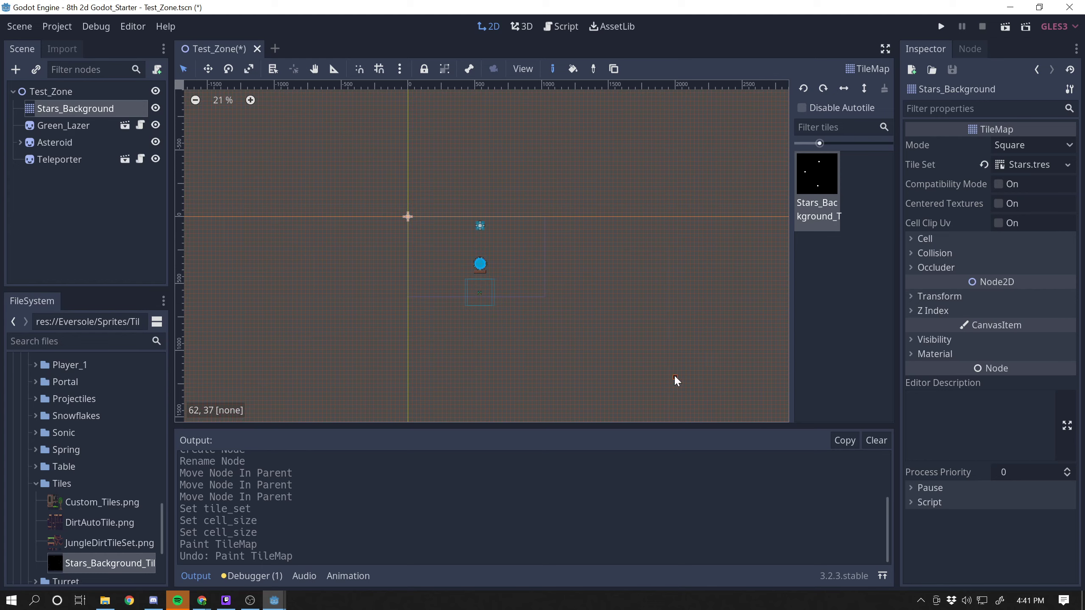
{"action": "left_click", "coordinate": [677, 375]}
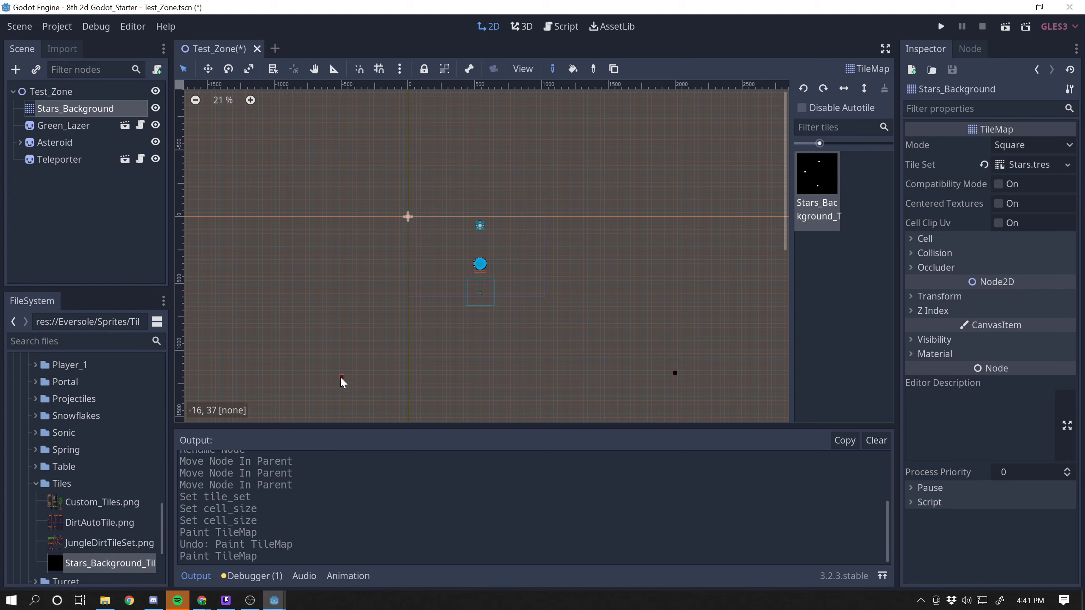
{"action": "left_click", "coordinate": [198, 391]}
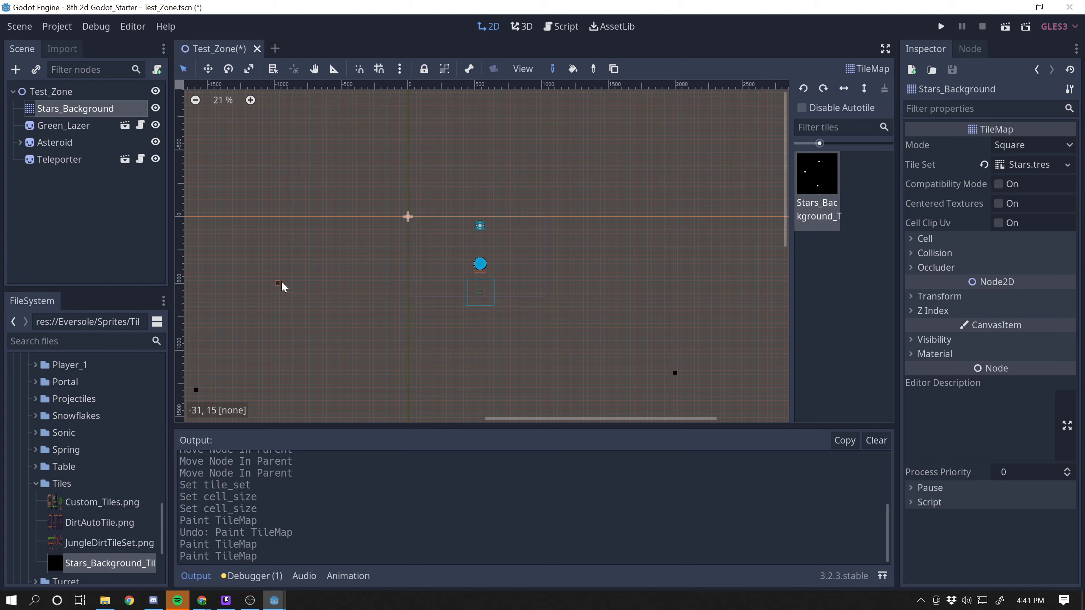
{"action": "left_click", "coordinate": [214, 112]}
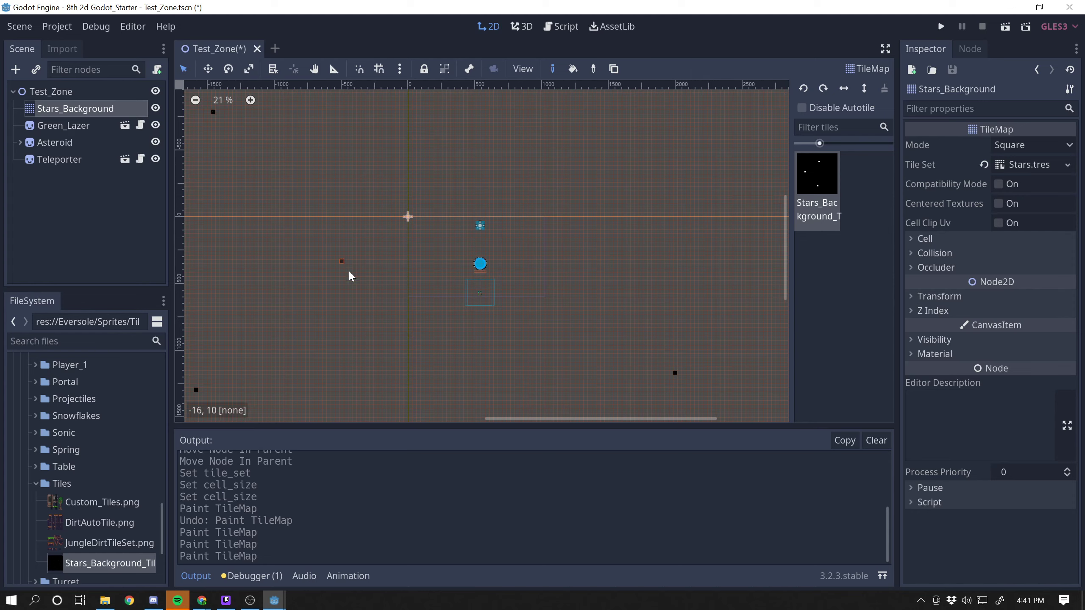
Step: Bucket-fill the whole rectangle spanned by the corner tiles with the star tile
{"action": "left_click", "coordinate": [573, 69]}
{"action": "left_click", "coordinate": [649, 144]}
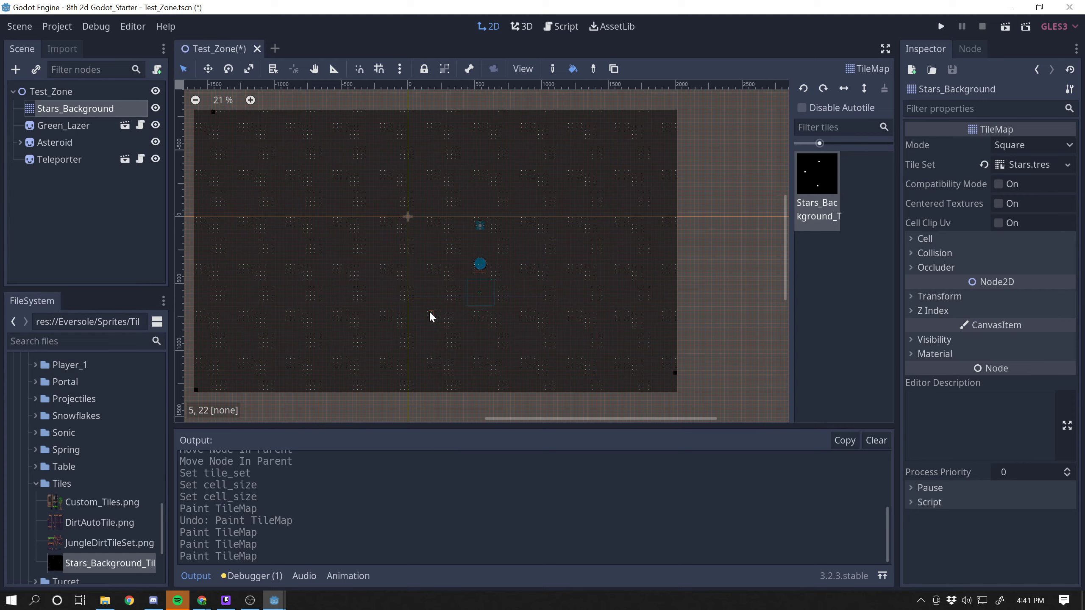
{"action": "scroll", "coordinate": [439, 316], "scroll_direction": "down", "scroll_amount": 5}
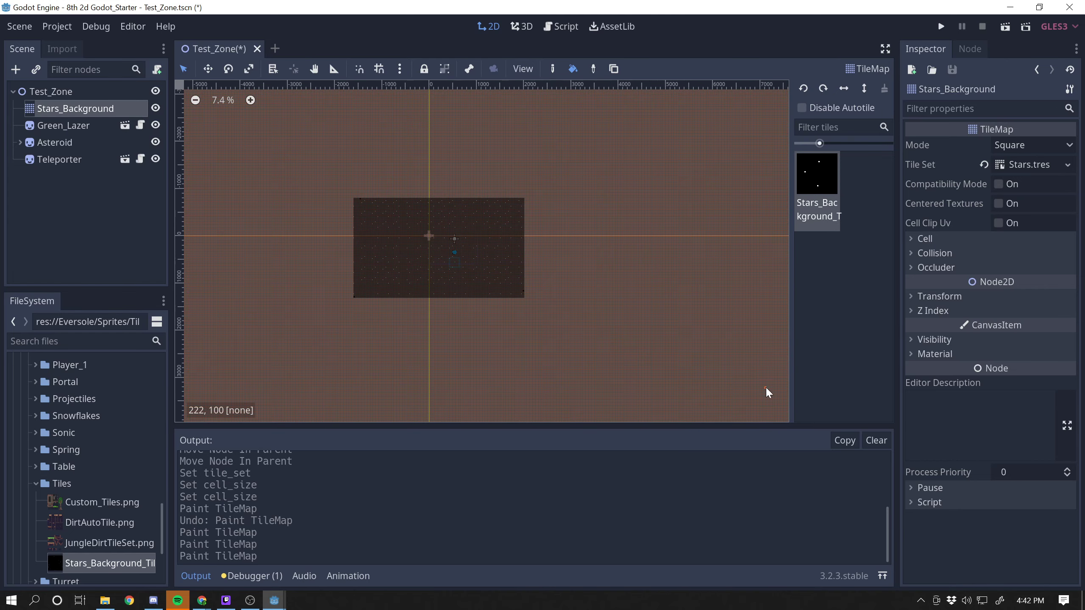
{"action": "scroll", "coordinate": [359, 271], "scroll_direction": "up", "scroll_amount": 4}
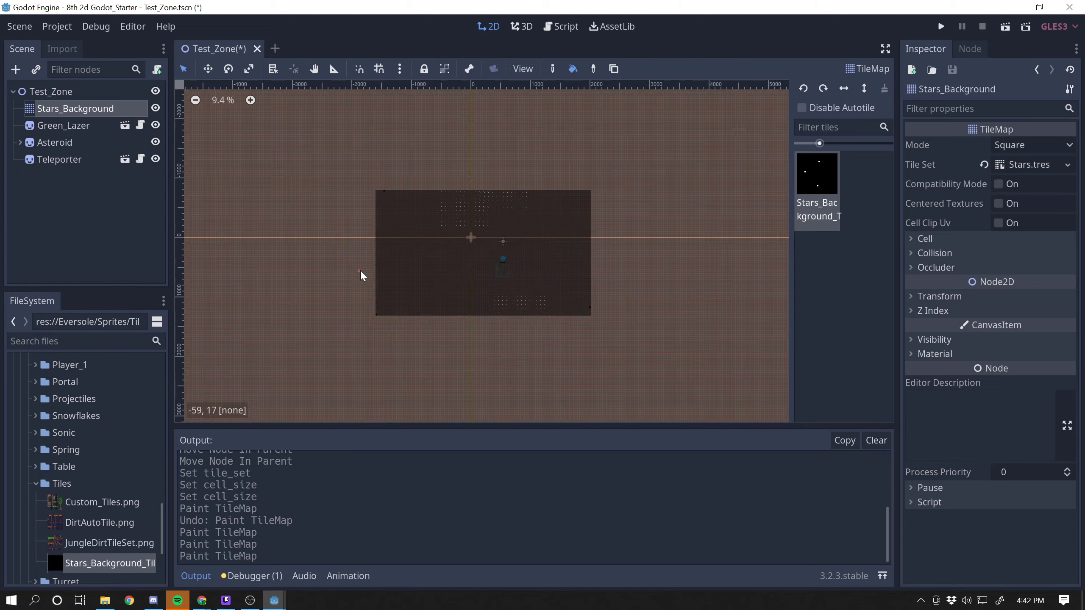
{"action": "scroll", "coordinate": [527, 265], "scroll_direction": "up", "scroll_amount": 1}
{"action": "scroll", "coordinate": [527, 264], "scroll_direction": "up", "scroll_amount": 1}
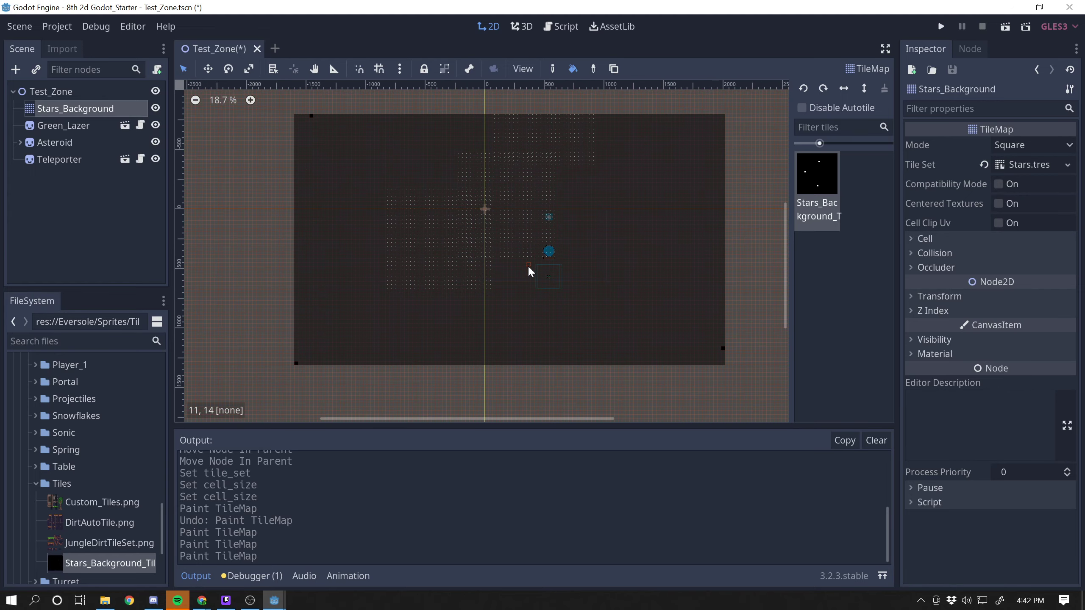
{"action": "scroll", "coordinate": [532, 302], "scroll_direction": "up", "scroll_amount": 1}
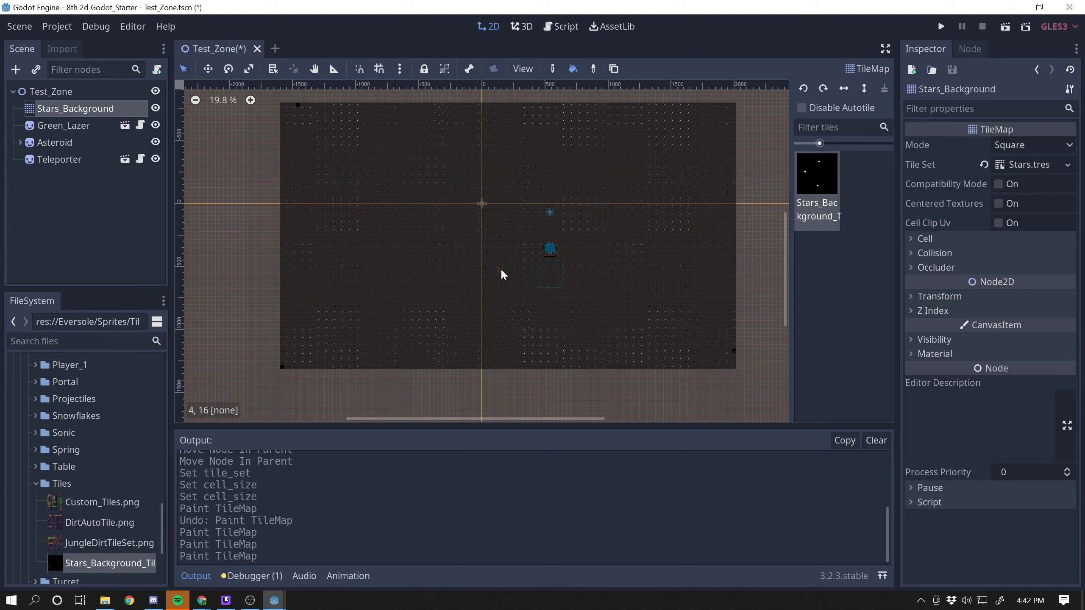
{"action": "left_click", "coordinate": [668, 282]}
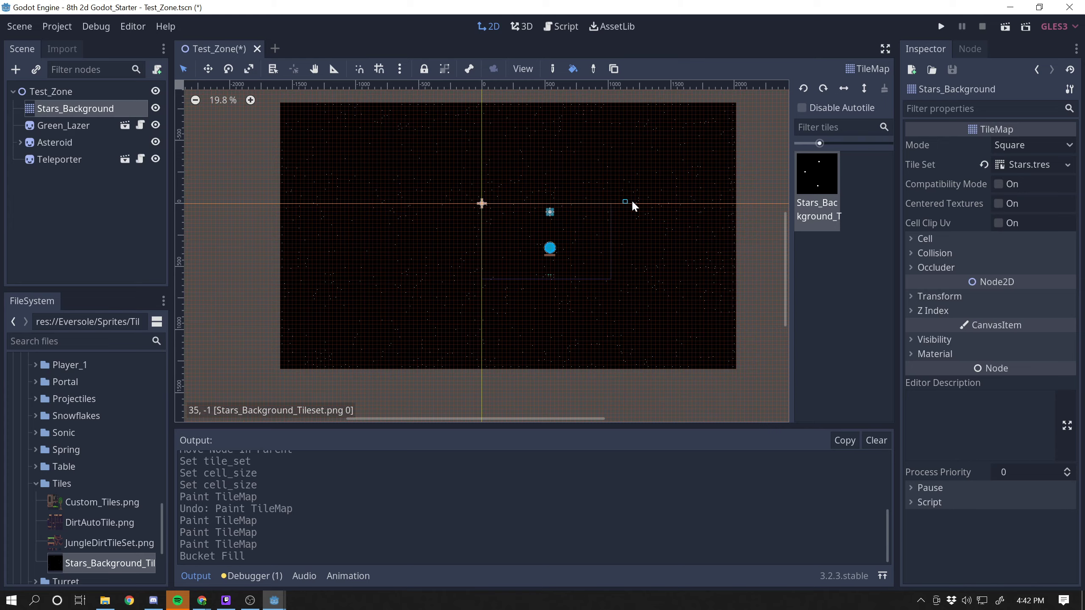
Step: Inspect the filled star tiles around the game objects, then run the Test_Zone scene to check the background and close the game window
{"action": "scroll", "coordinate": [528, 194], "scroll_direction": "up", "scroll_amount": 5}
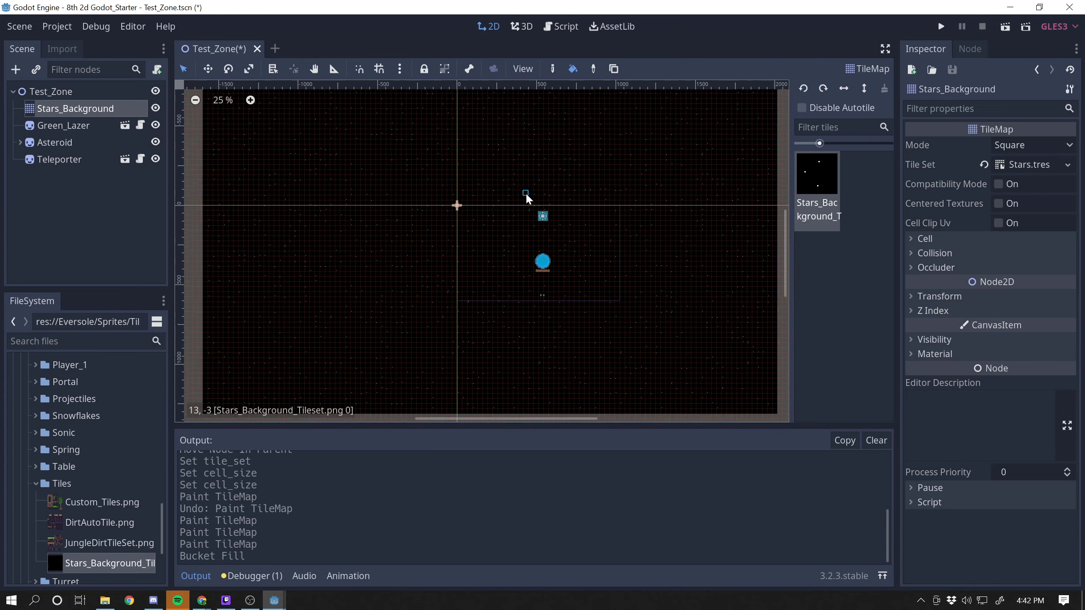
{"action": "scroll", "coordinate": [540, 215], "scroll_direction": "up", "scroll_amount": 6}
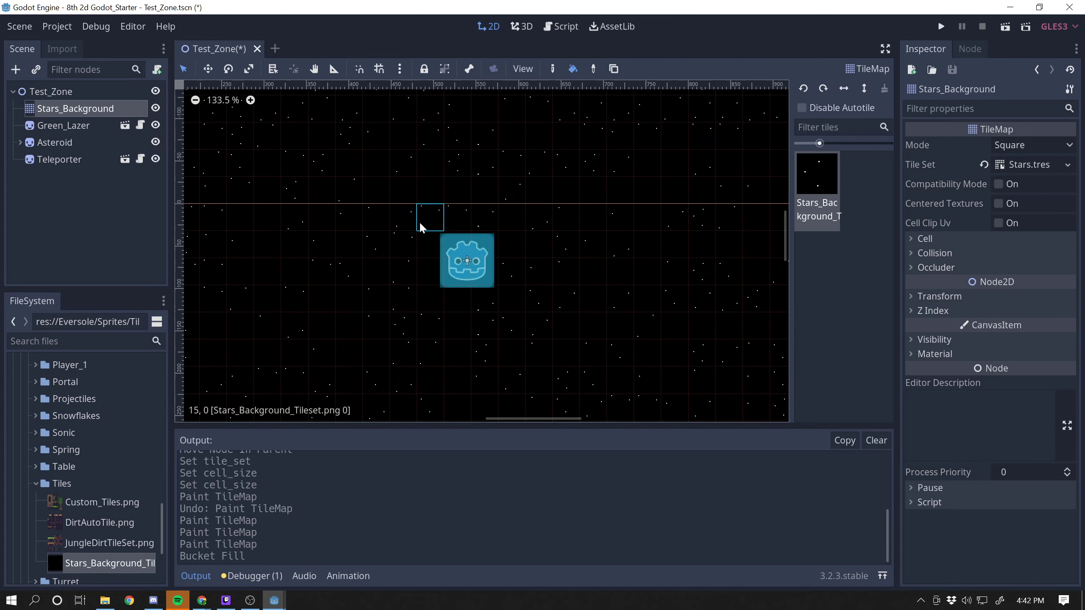
{"action": "scroll", "coordinate": [658, 254], "scroll_direction": "down", "scroll_amount": 3}
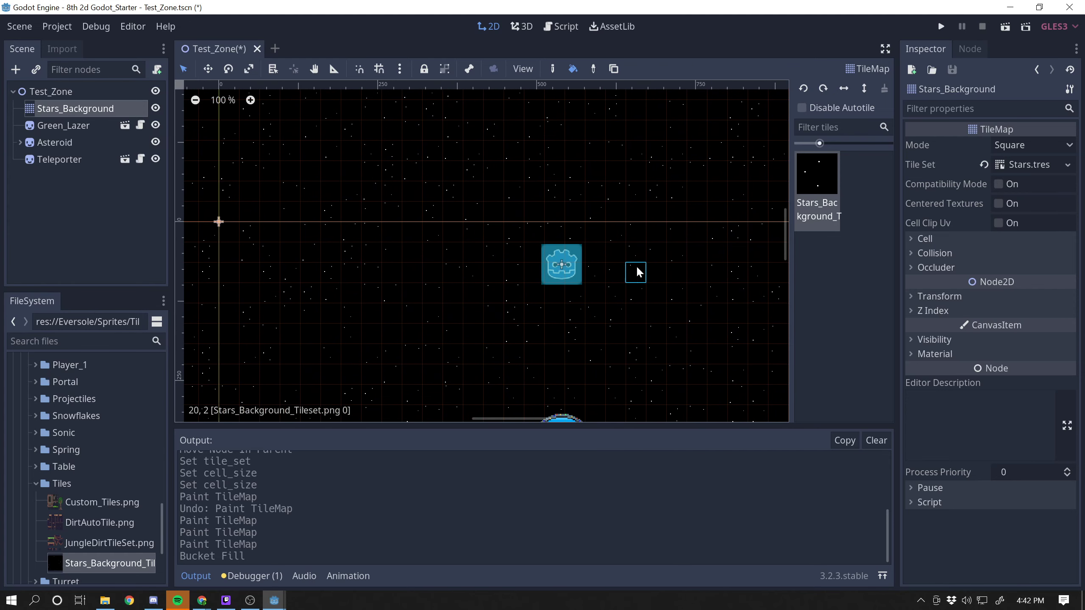
{"action": "scroll", "coordinate": [615, 323], "scroll_direction": "down", "scroll_amount": 2}
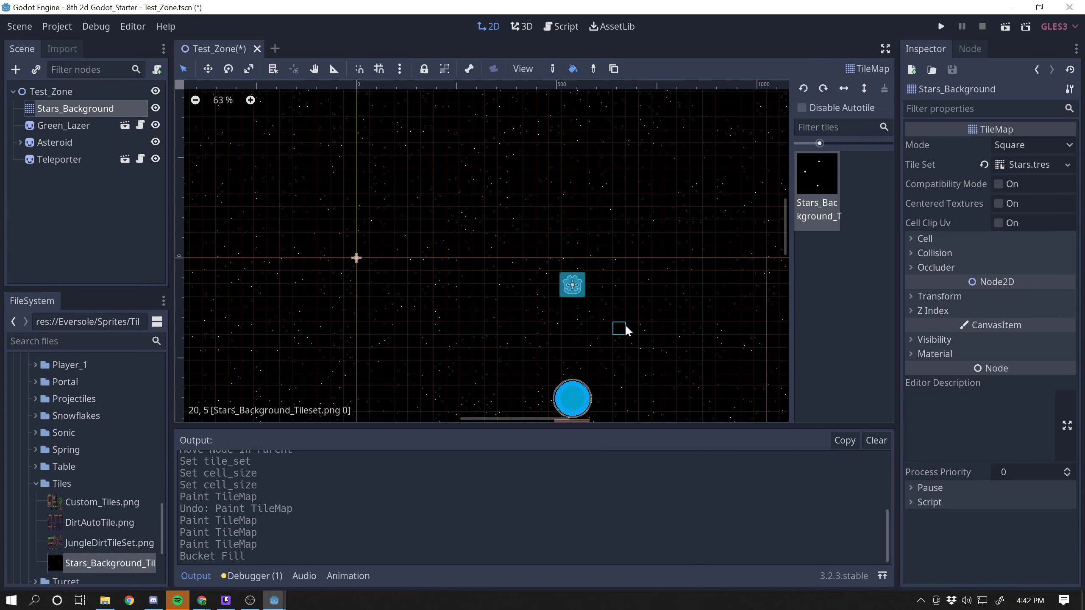
{"action": "scroll", "coordinate": [530, 354], "scroll_direction": "up", "scroll_amount": 5}
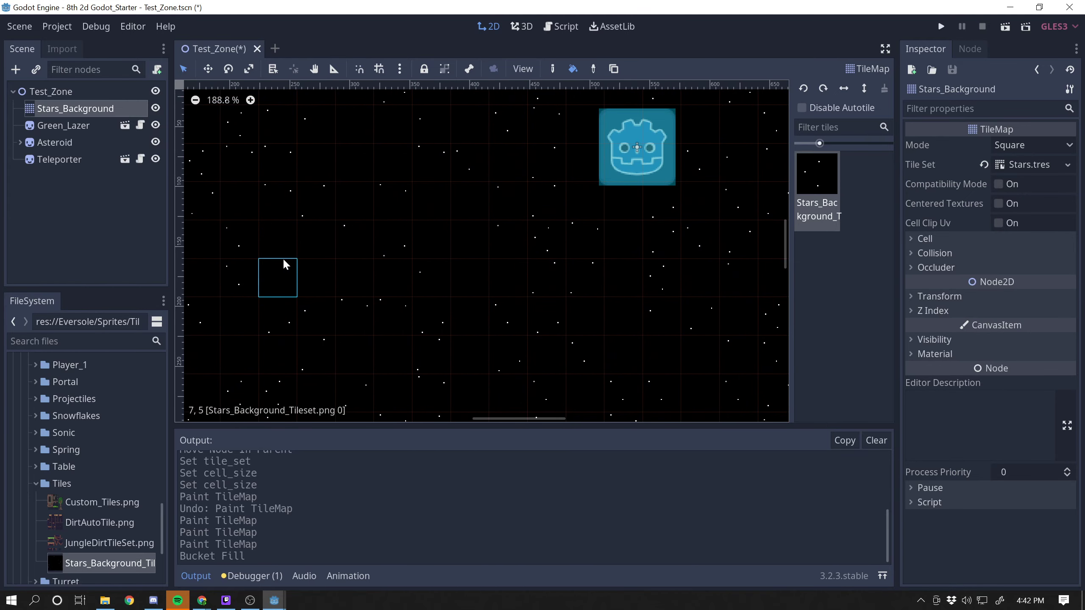
{"action": "left_click", "coordinate": [1006, 27]}
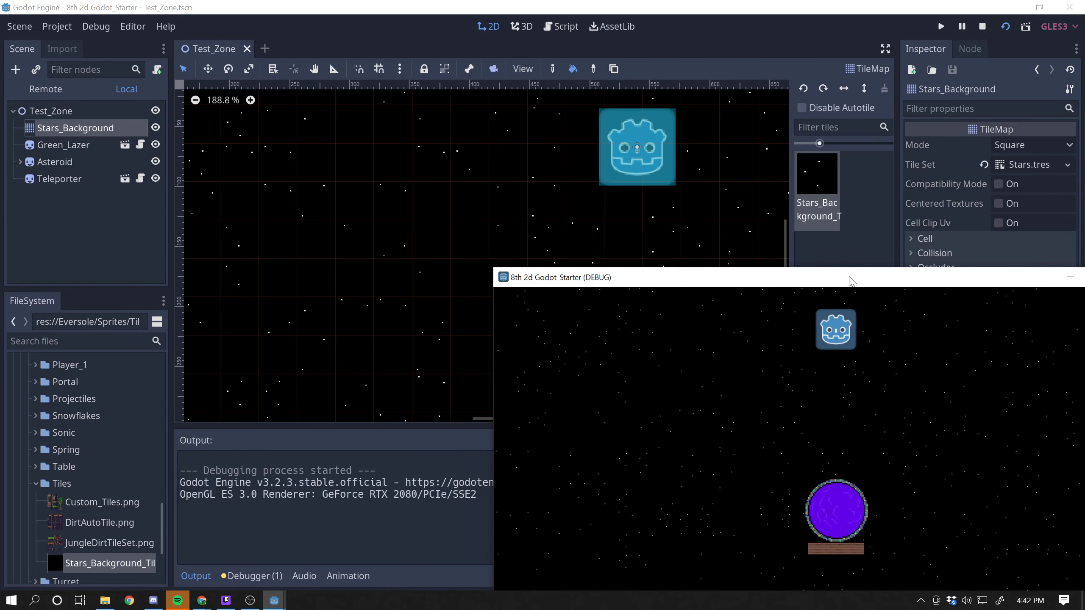
{"action": "left_click_drag", "start_coordinate": [851, 282], "coordinate": [550, 82]}
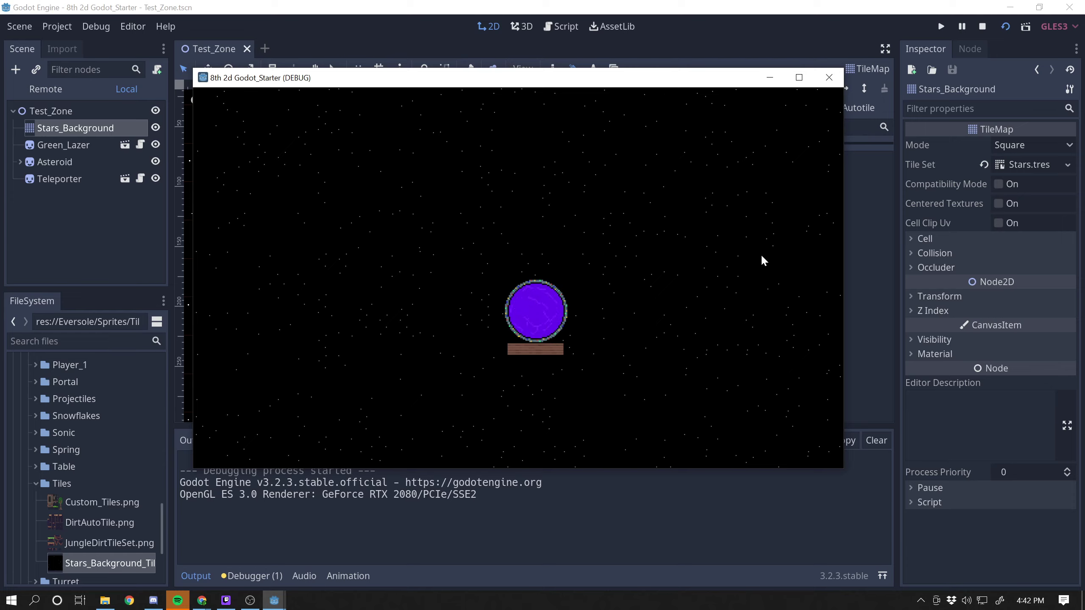
{"action": "left_click", "coordinate": [830, 78]}
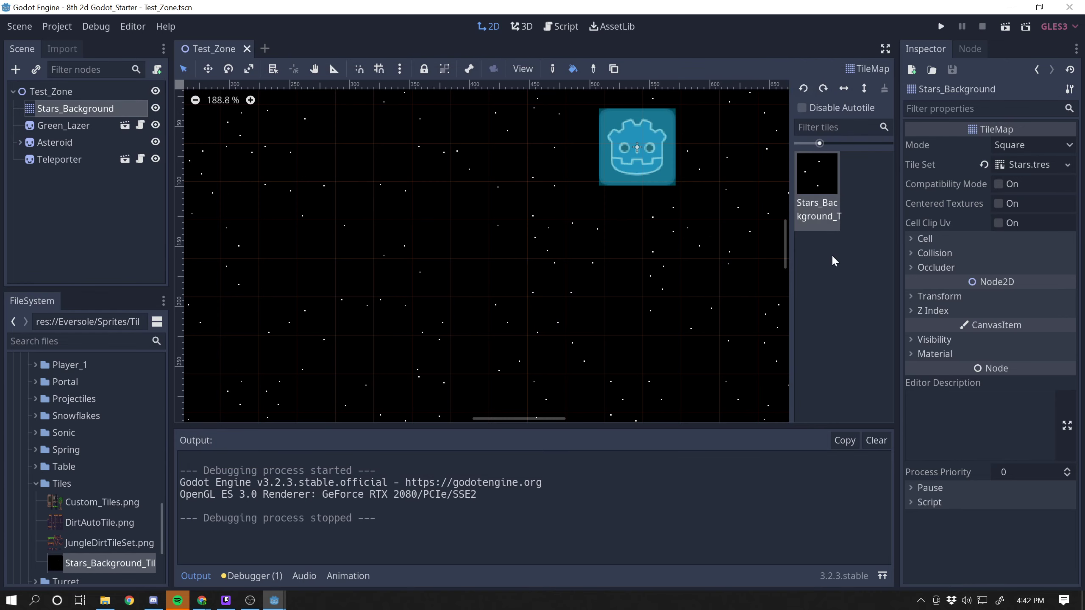
{"action": "scroll", "coordinate": [718, 275], "scroll_direction": "down", "scroll_amount": 5}
{"action": "scroll", "coordinate": [721, 290], "scroll_direction": "down", "scroll_amount": 6}
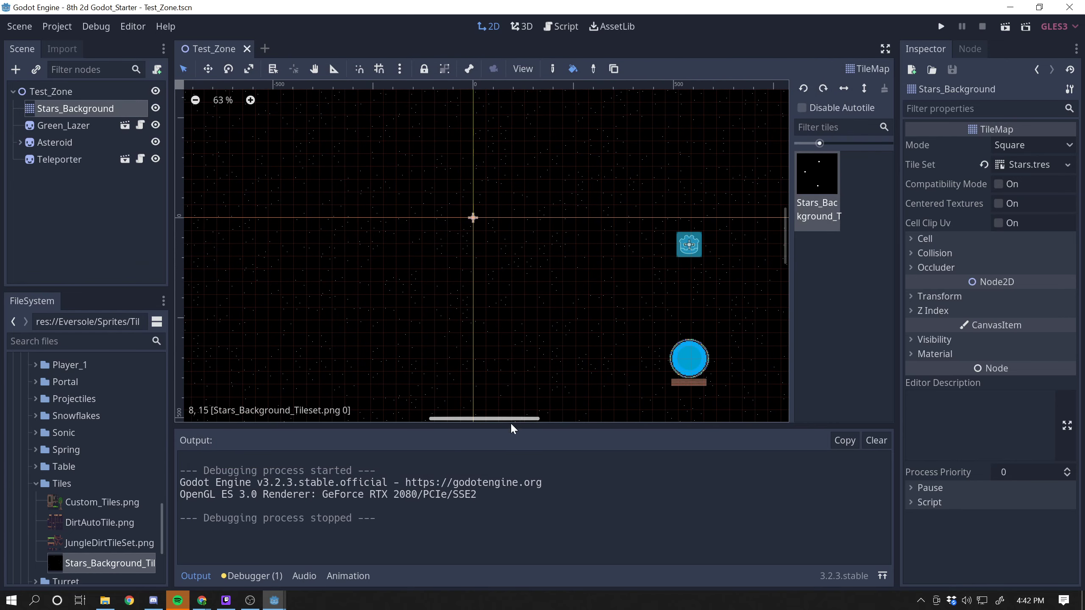
{"action": "left_click_drag", "start_coordinate": [495, 418], "coordinate": [544, 418]}
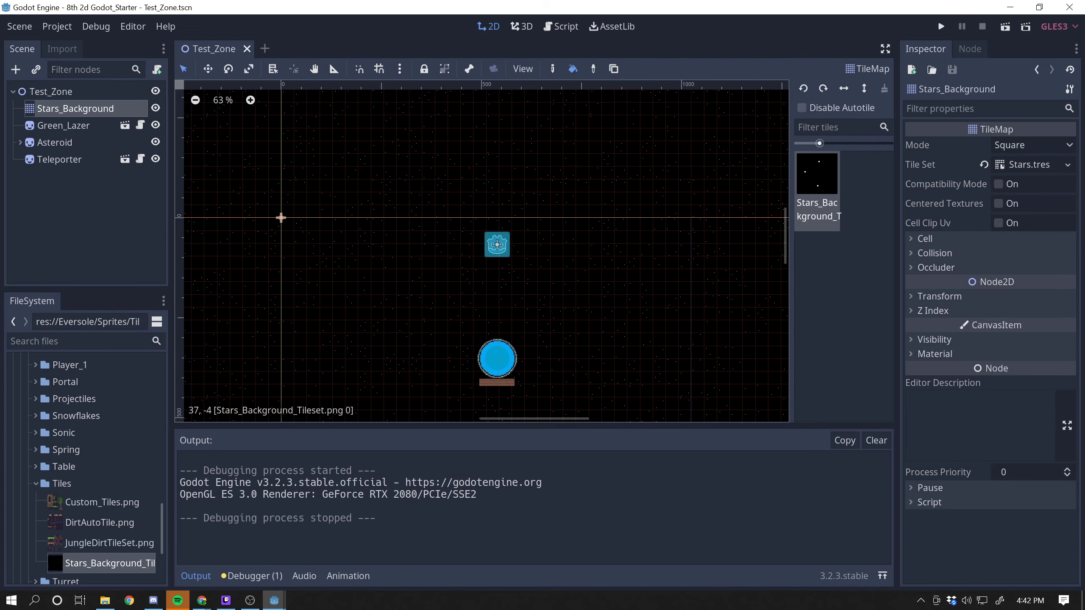